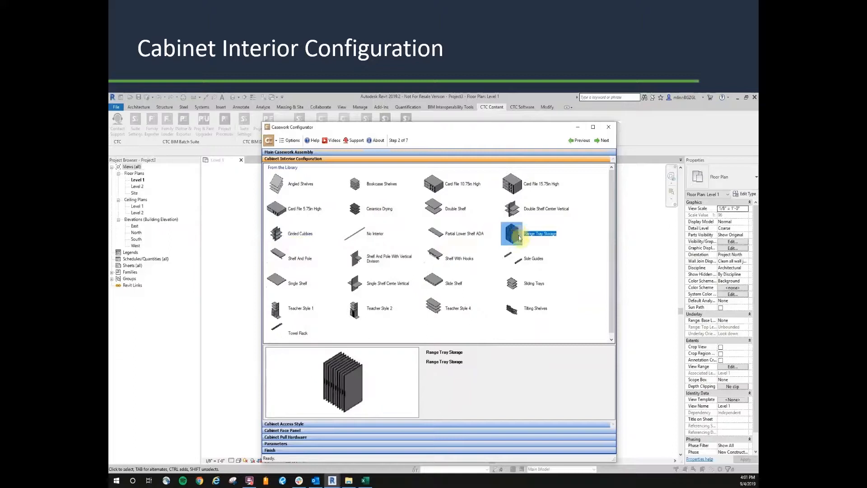
- Preview cabinet interior options including Shelf With Hooks, Single Shelf Center Vertical, Teacher Styles 1, 2 and 4, Tilting Shelves and Towel Rack
left_click(464, 259)
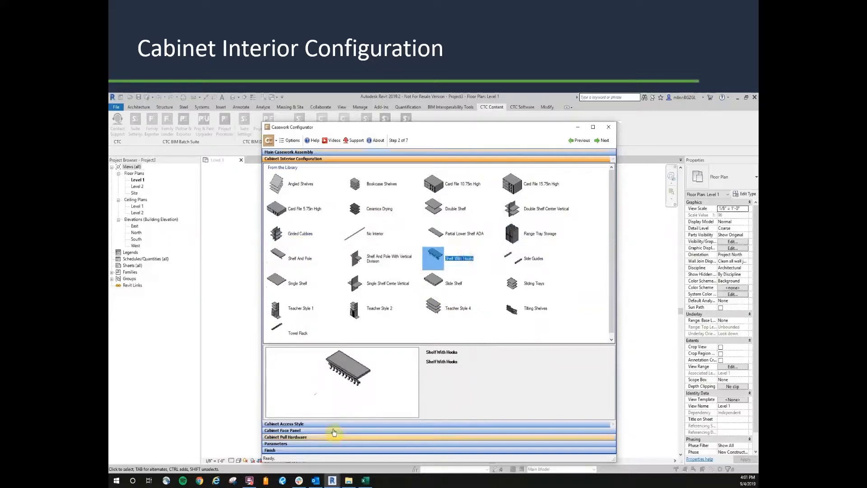
left_click(363, 263)
left_click(357, 286)
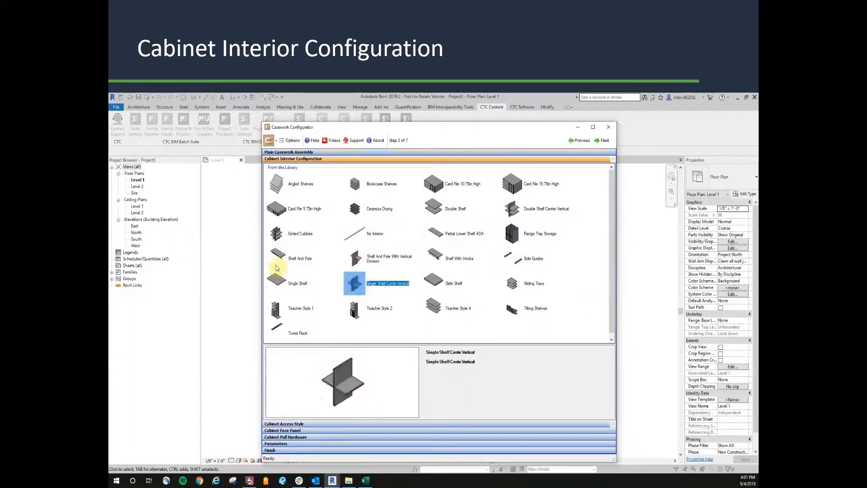
left_click(277, 311)
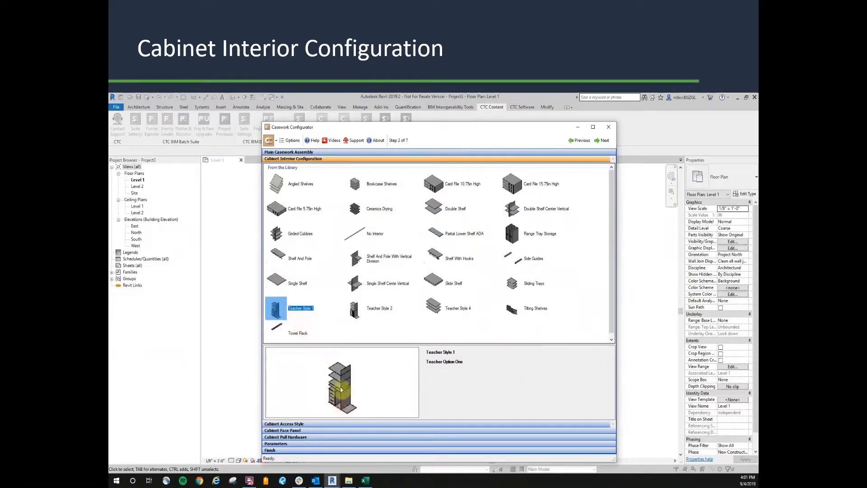
left_click(355, 310)
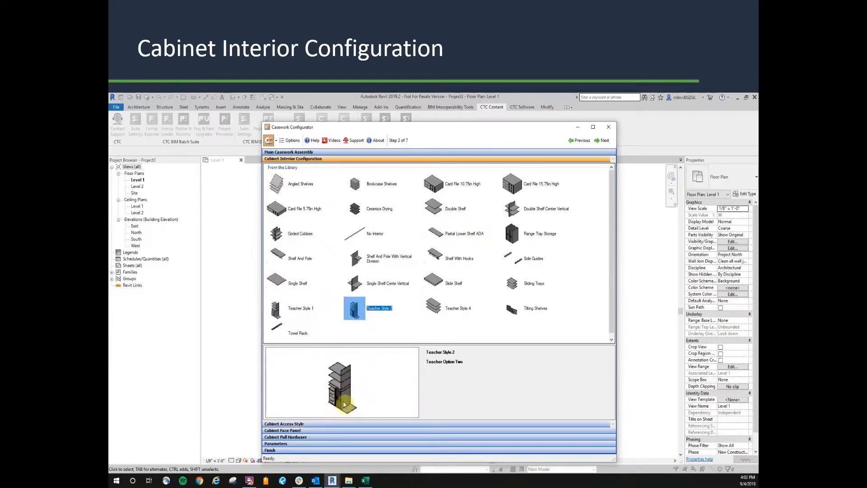
left_click(435, 308)
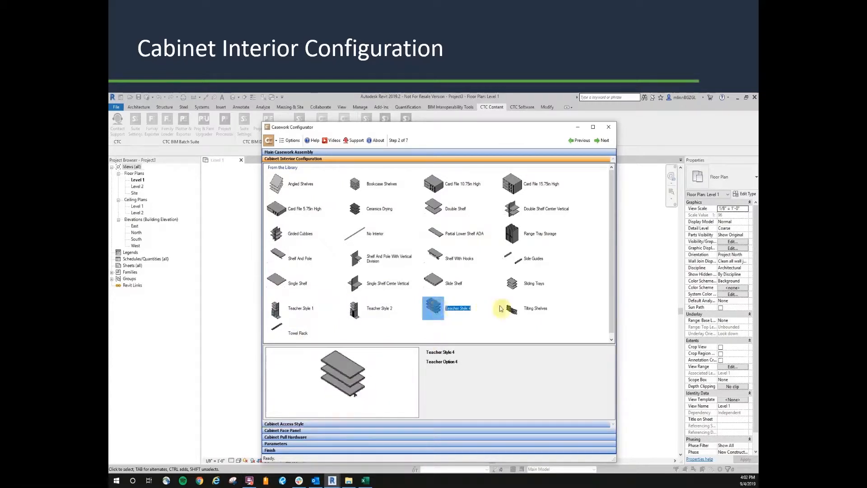
left_click(530, 309)
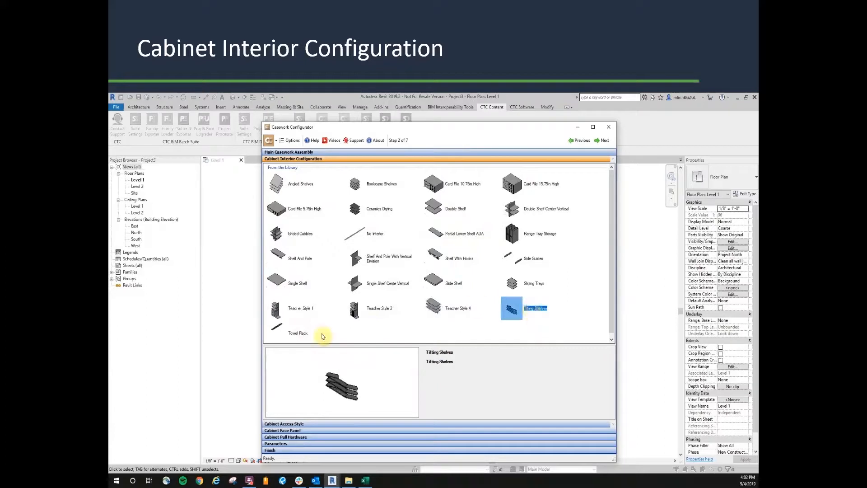
left_click(293, 334)
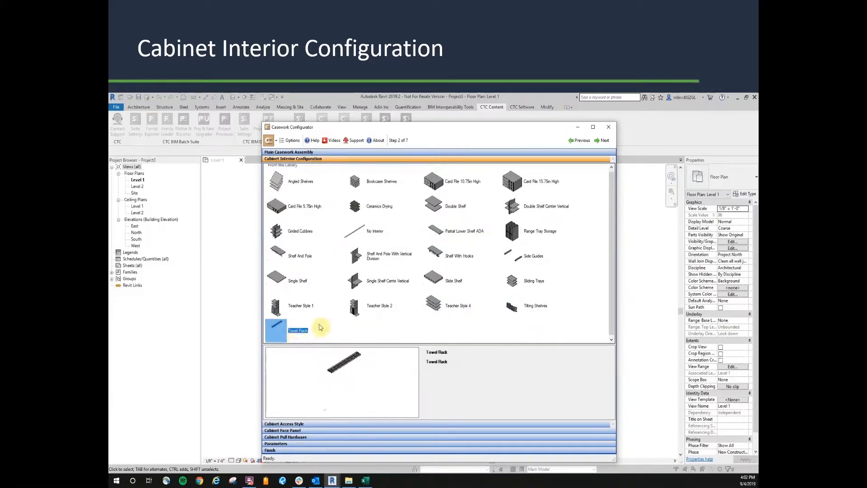
scroll(583, 303, "up", 1)
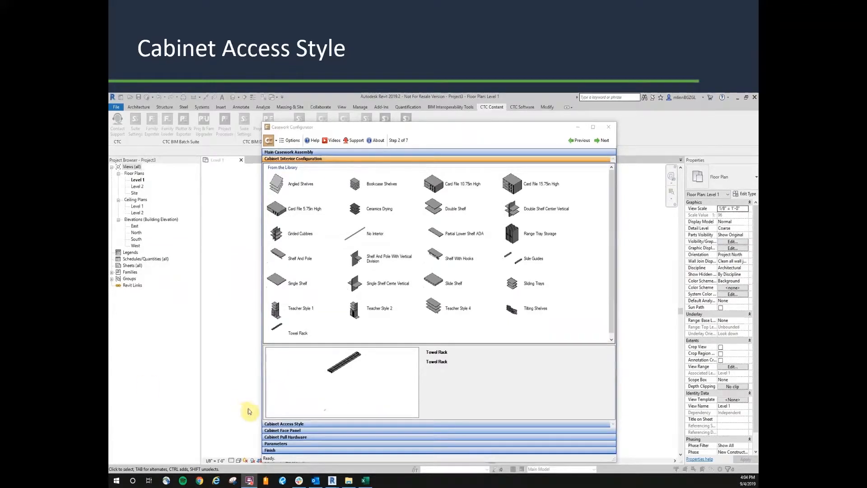
- Preview cabinet access styles, covering split-height, middle-opening, double swing, single swing and sliding doors plus several multi-drawer layouts
left_click(271, 426)
left_click(272, 426)
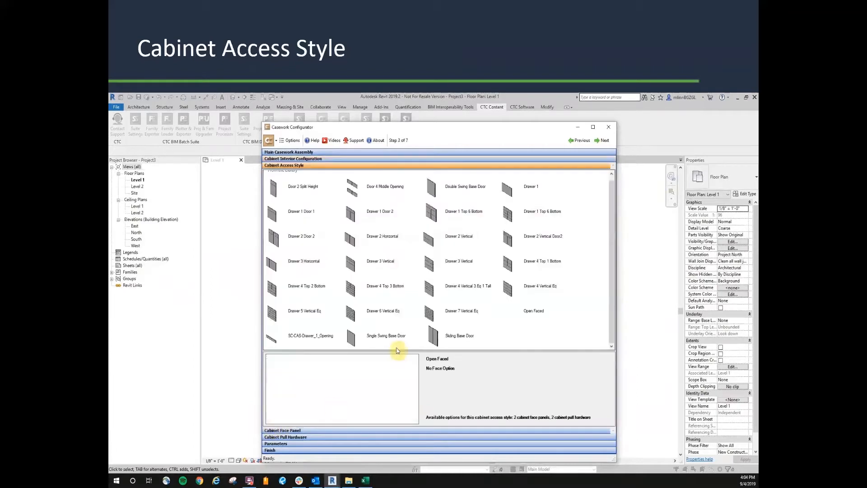
left_click(296, 191)
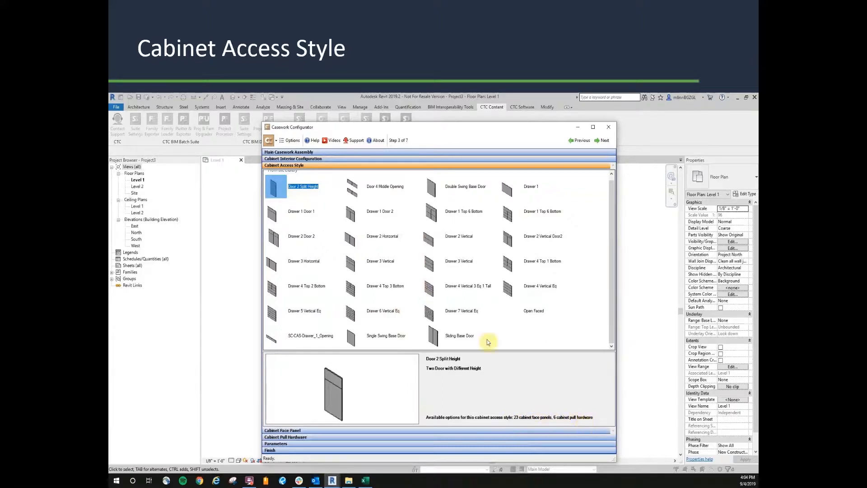
left_click(385, 189)
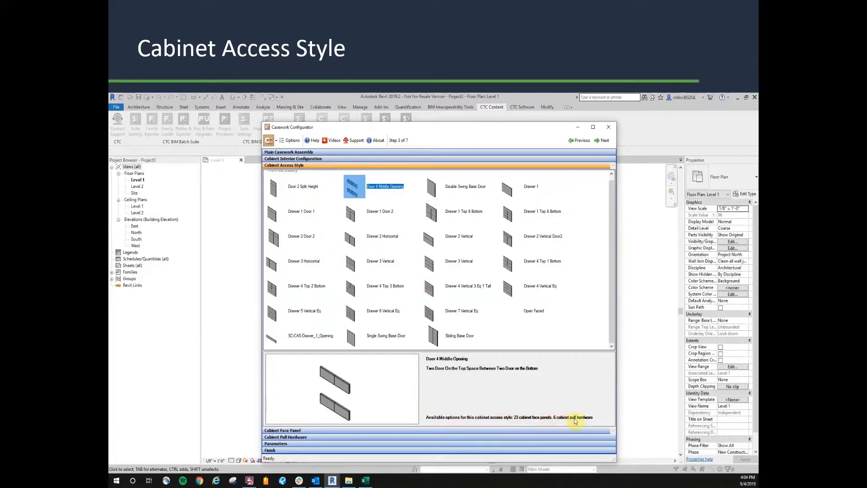
left_click(456, 194)
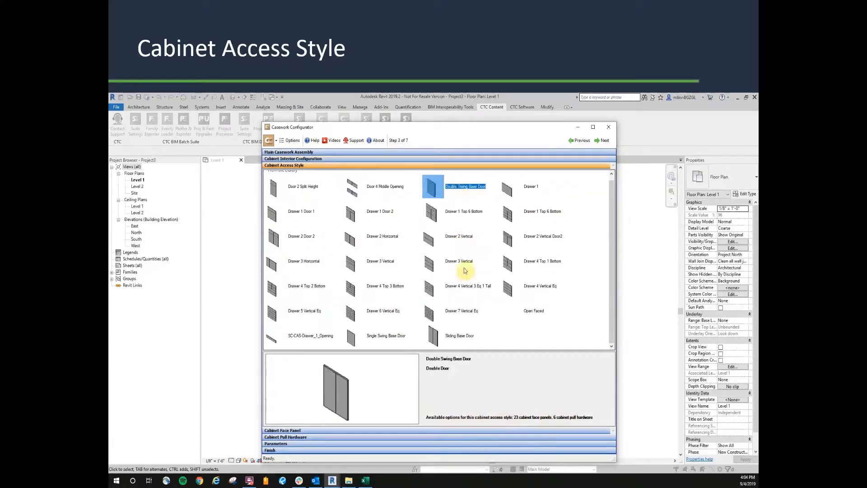
left_click(461, 311)
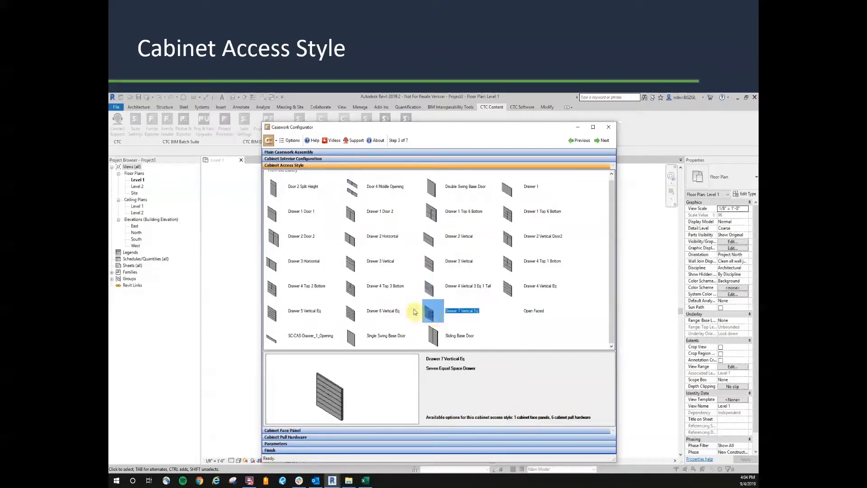
left_click(272, 286)
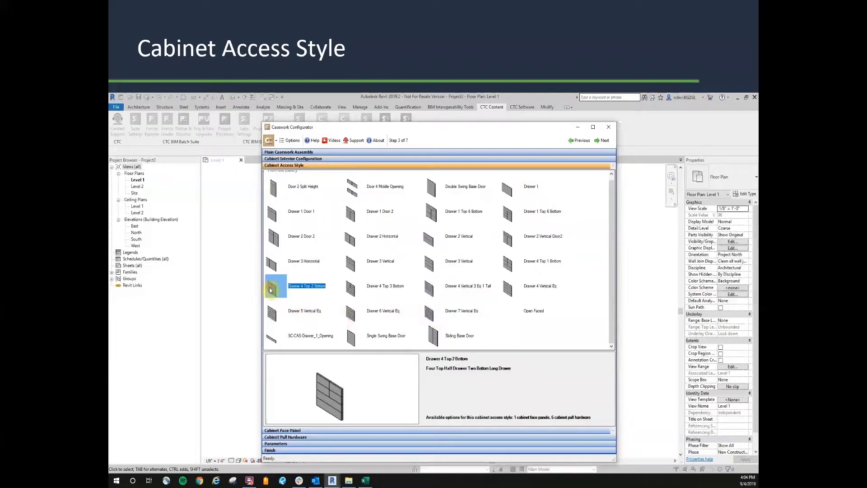
left_click(382, 340)
left_click(460, 338)
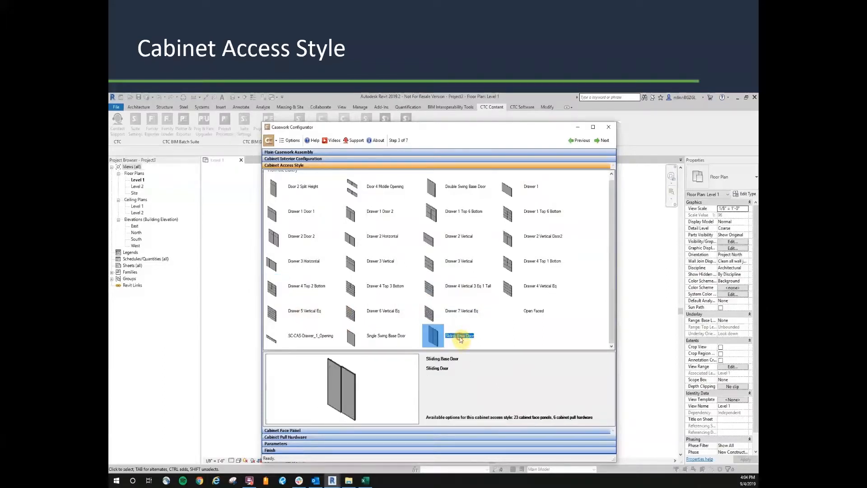
left_click(482, 213)
left_click(509, 242)
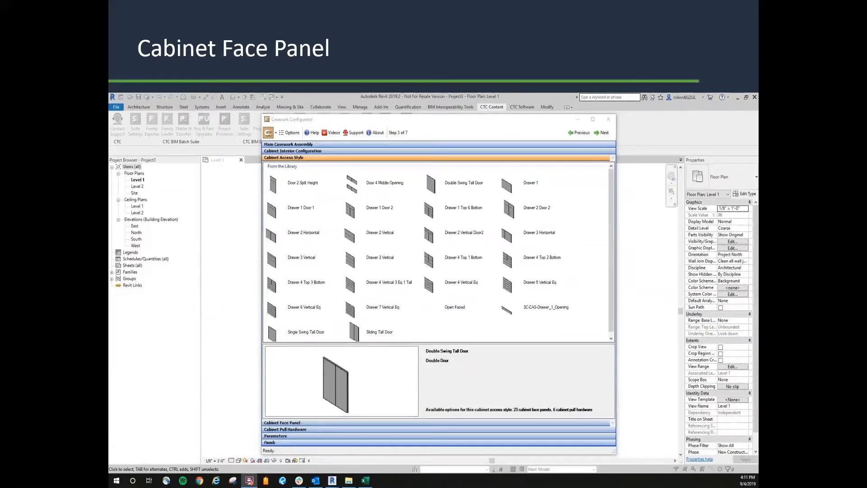
- Preview cabinet face panels, comparing flush, full glass and plain glass types with different edges, finishing on Flush Panel Roundover Camden
left_click(290, 423)
left_click(305, 190)
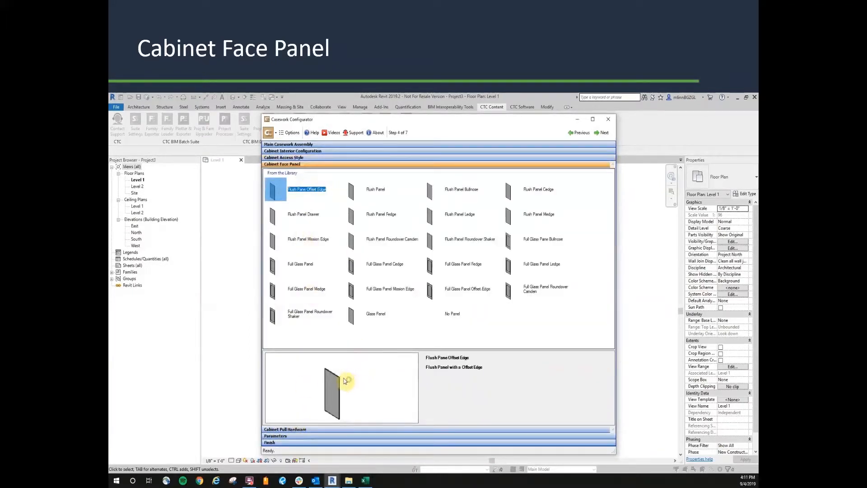
left_click(376, 190)
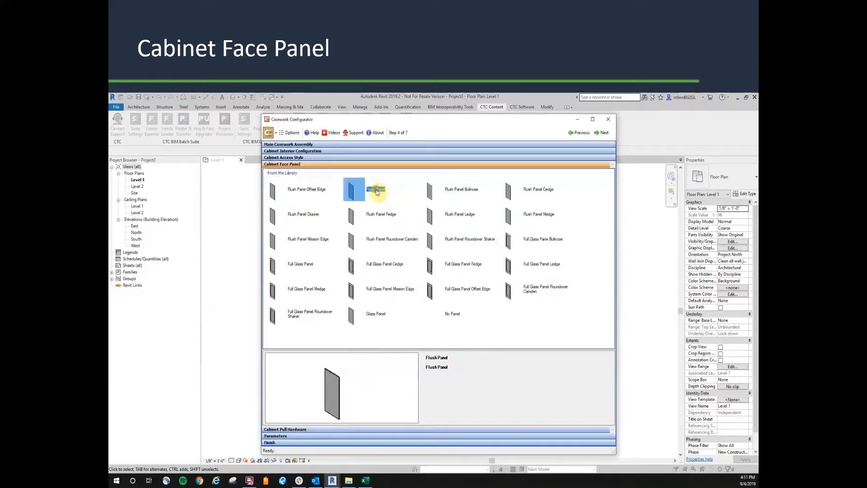
left_click(524, 193)
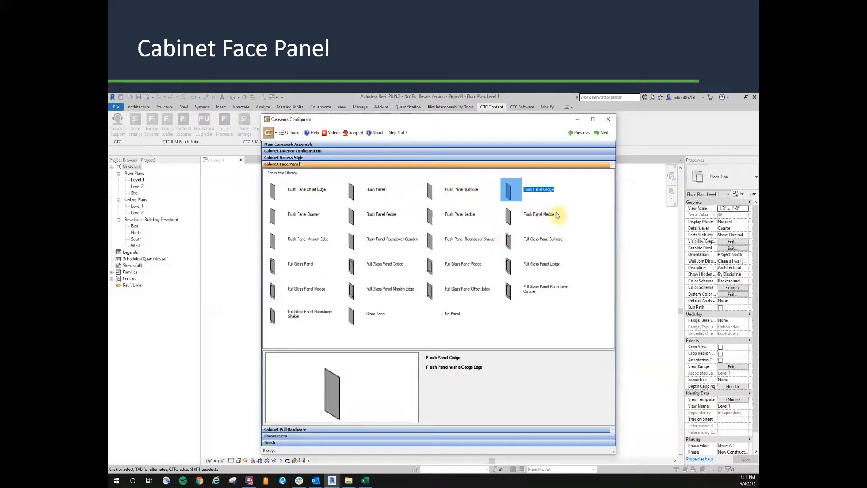
left_click(544, 244)
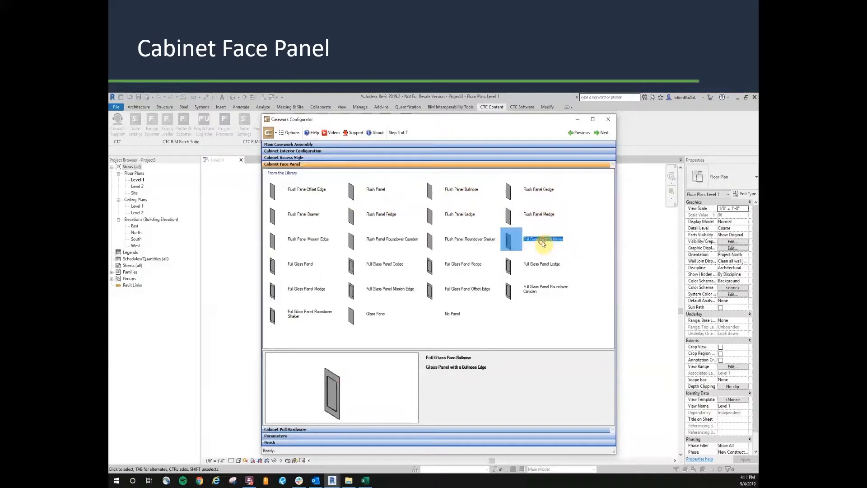
left_click(543, 268)
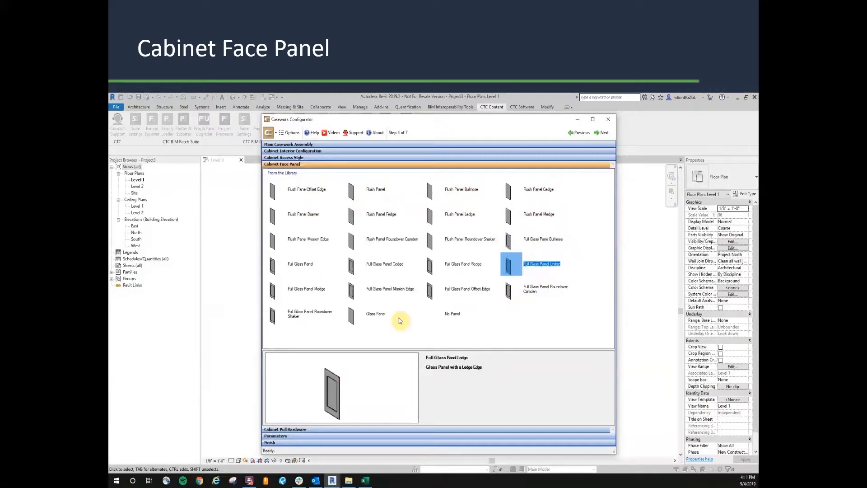
left_click(371, 316)
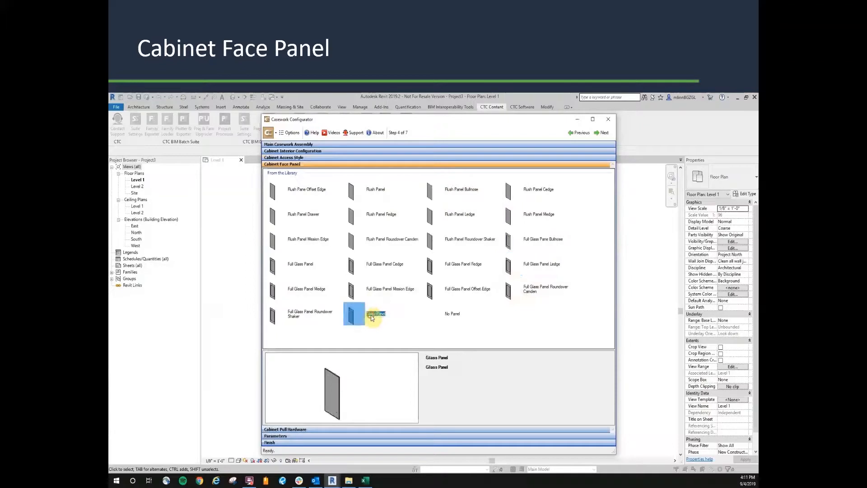
left_click(309, 314)
left_click(309, 291)
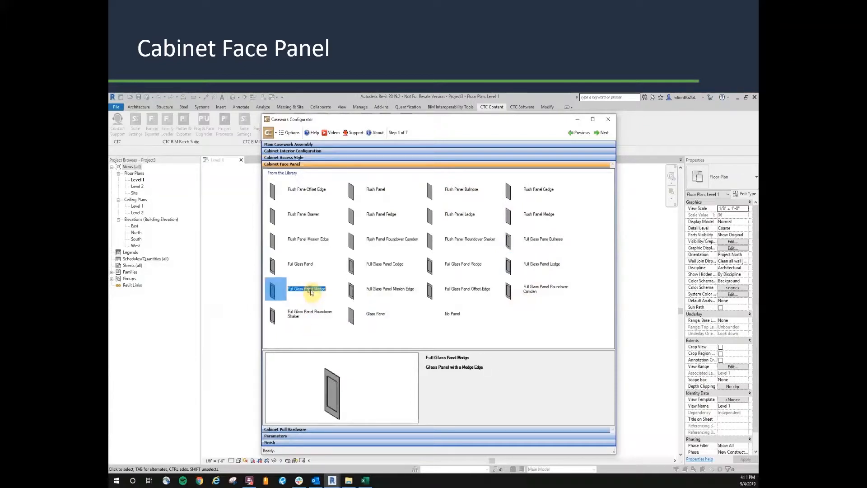
left_click(396, 237)
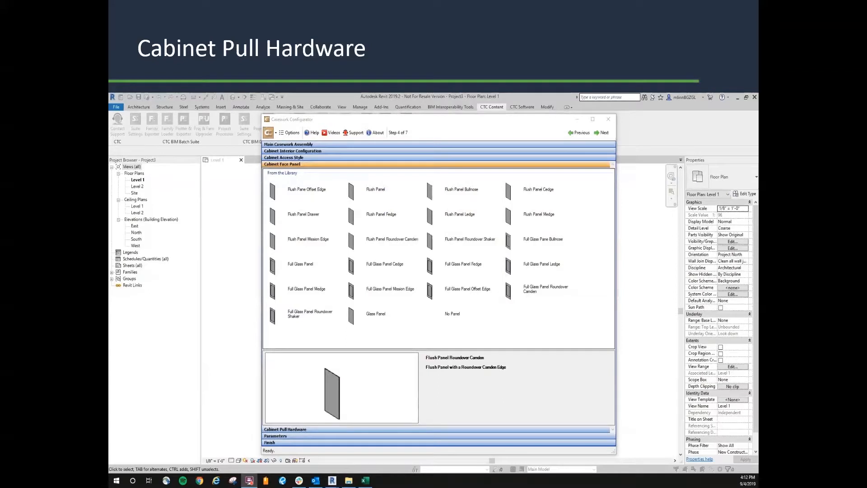
- Preview the cabinet pull hardware, including the three decorative pulls, Knob Pull and Wire Pull, finishing on No Pull
left_click(293, 430)
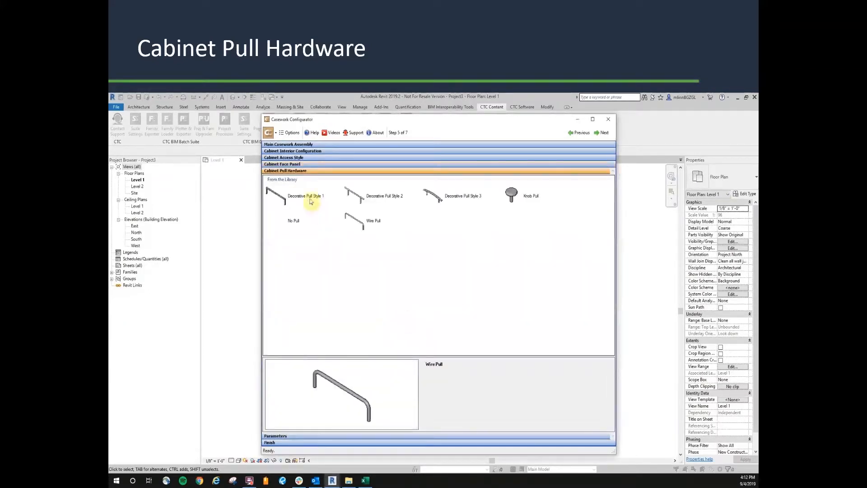
left_click(306, 198)
left_click(370, 200)
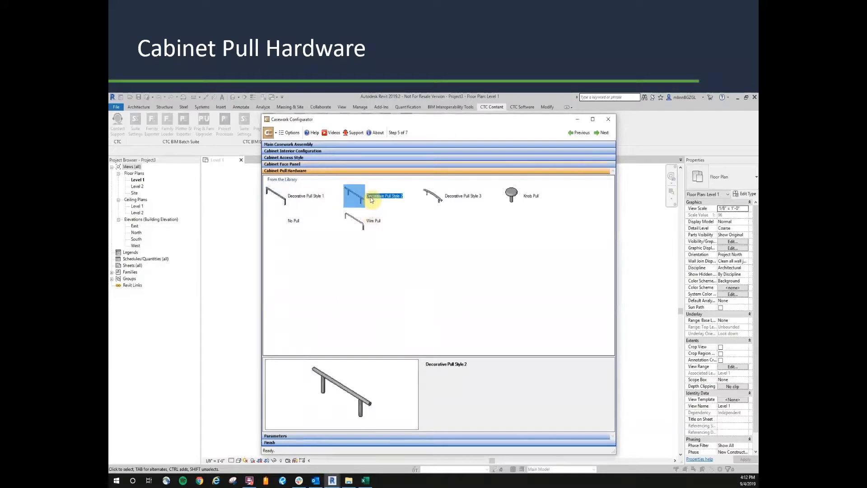
left_click(446, 199)
left_click(515, 200)
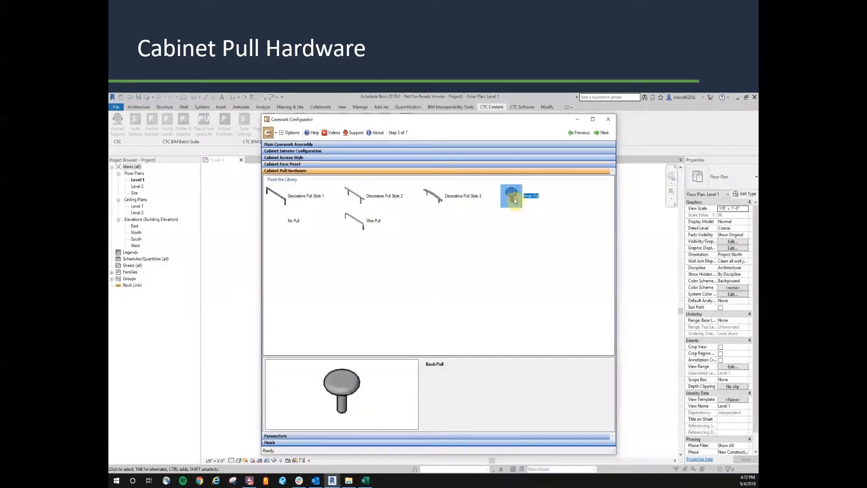
left_click(359, 221)
left_click(318, 204)
left_click(293, 222)
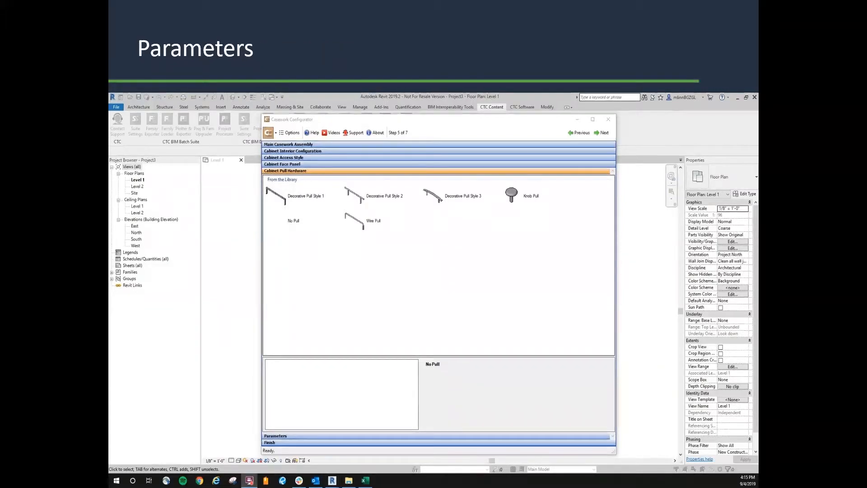
- Review the Main Casework Assembly dimension parameters: Cabinet Box Width, Counter Thickness, Depth, Height, Panel Thickness, Shelf Thickness and Width
left_click(285, 436)
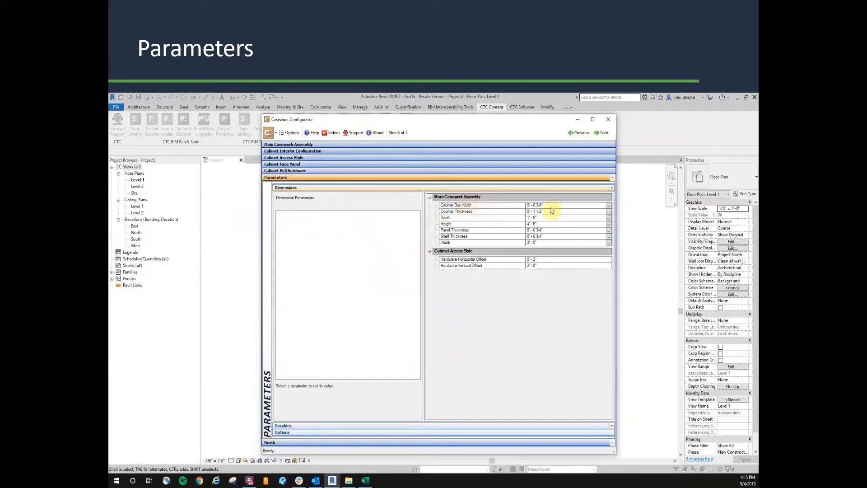
left_click(483, 207)
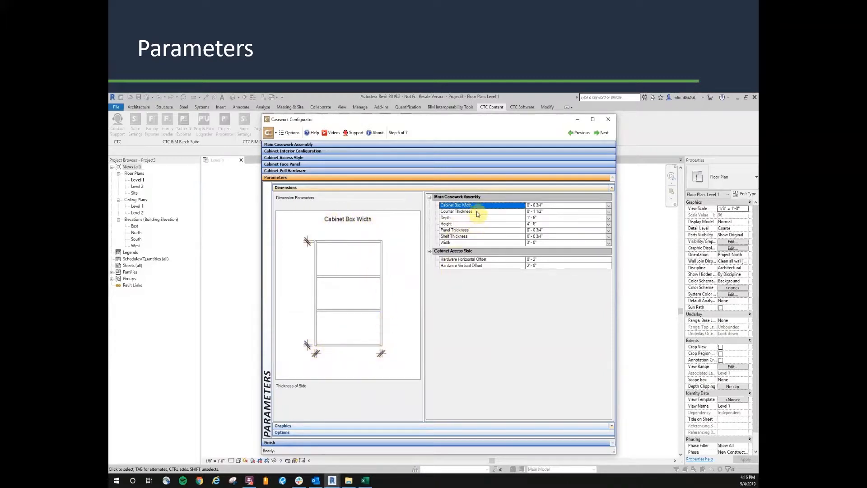
left_click(477, 212)
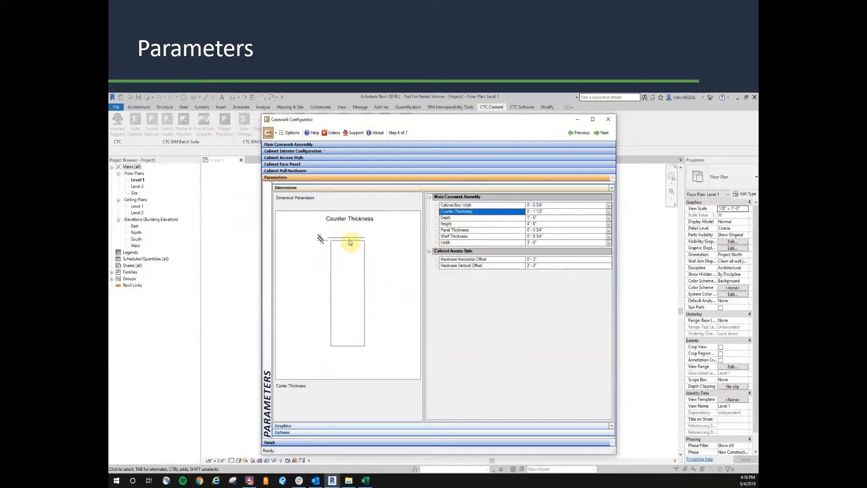
left_click(465, 218)
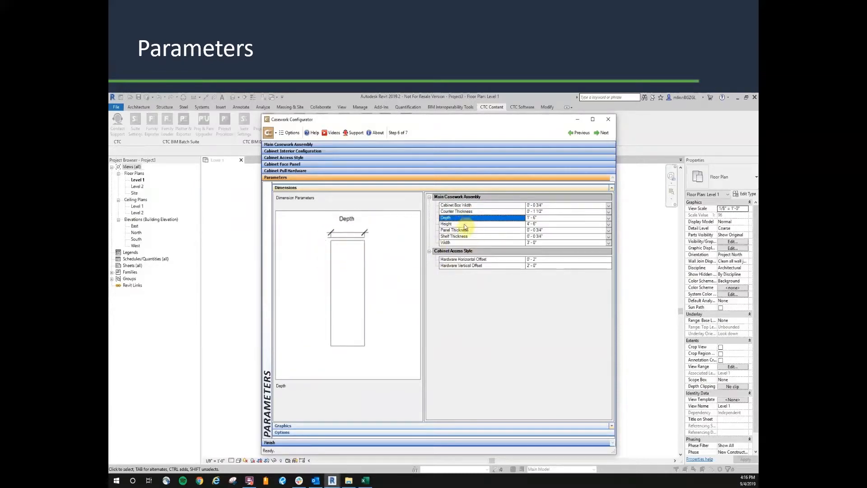
left_click(465, 225)
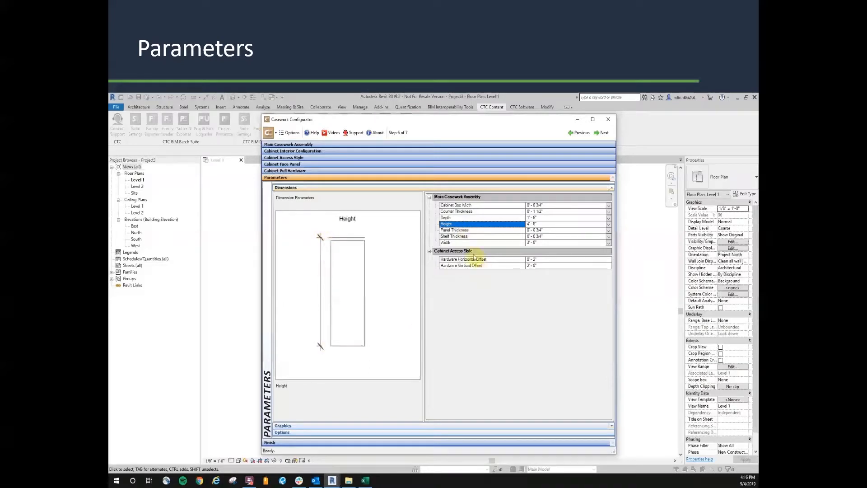
left_click(480, 230)
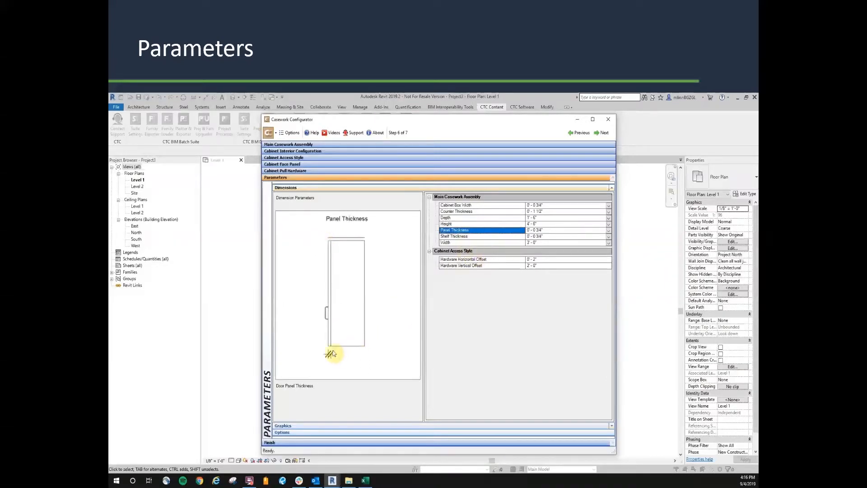
left_click(479, 237)
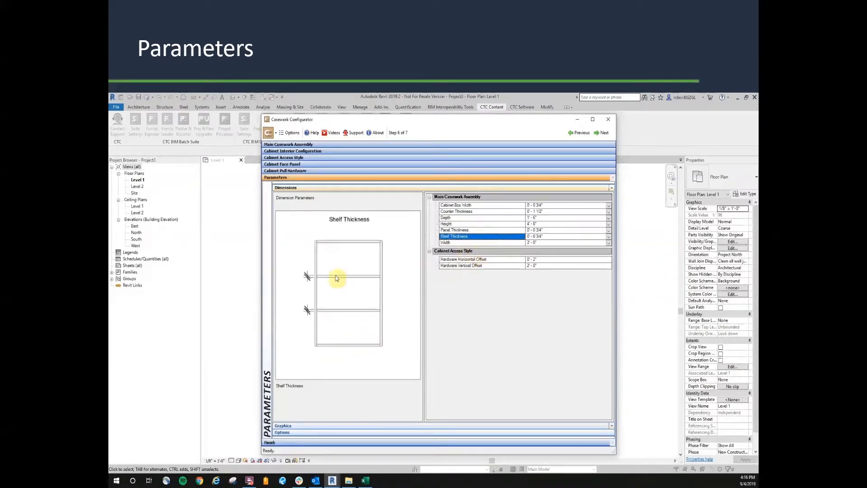
left_click(472, 243)
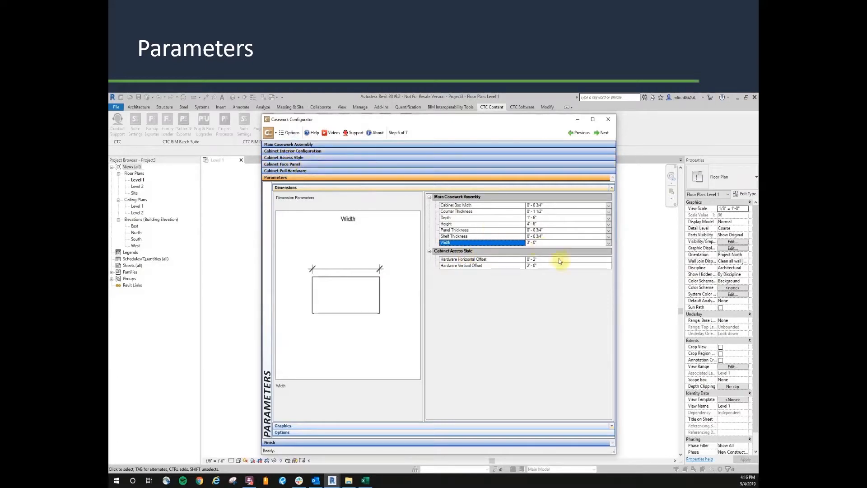
- Examine the Hardware Horizontal Offset and Hardware Vertical Offset parameters and the preset choices for the cabinet Width
left_click(497, 261)
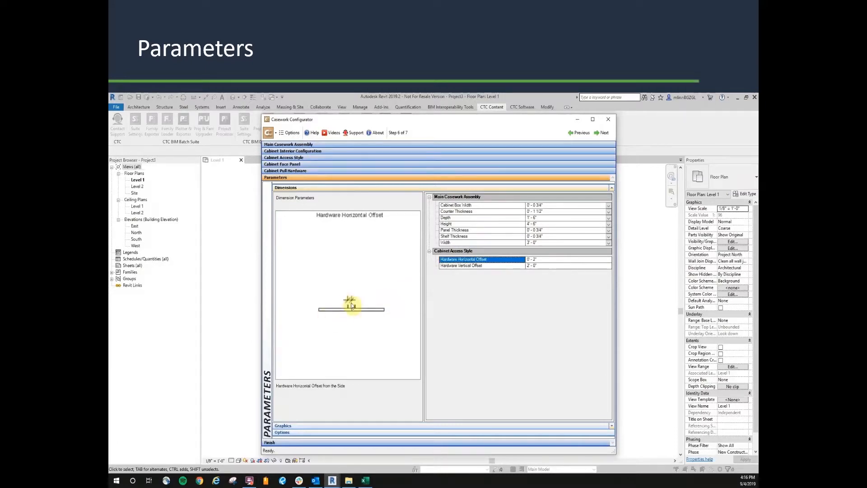
left_click(579, 260)
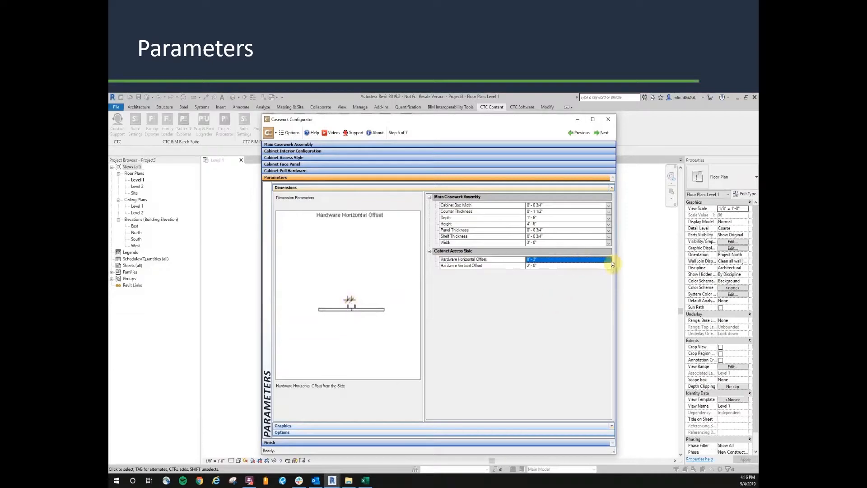
left_click(495, 266)
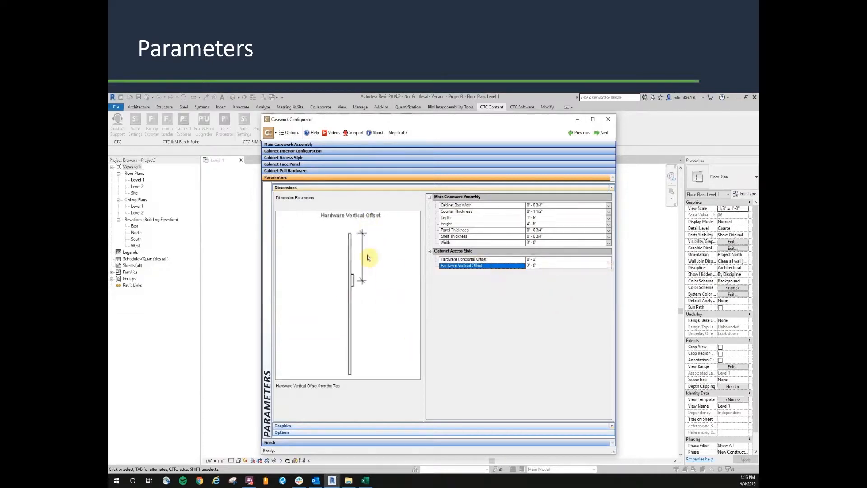
left_click(481, 243)
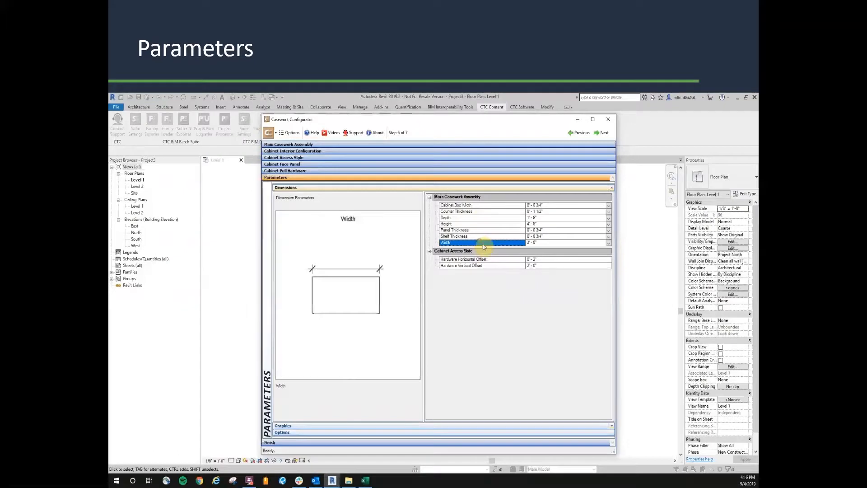
left_click(609, 244)
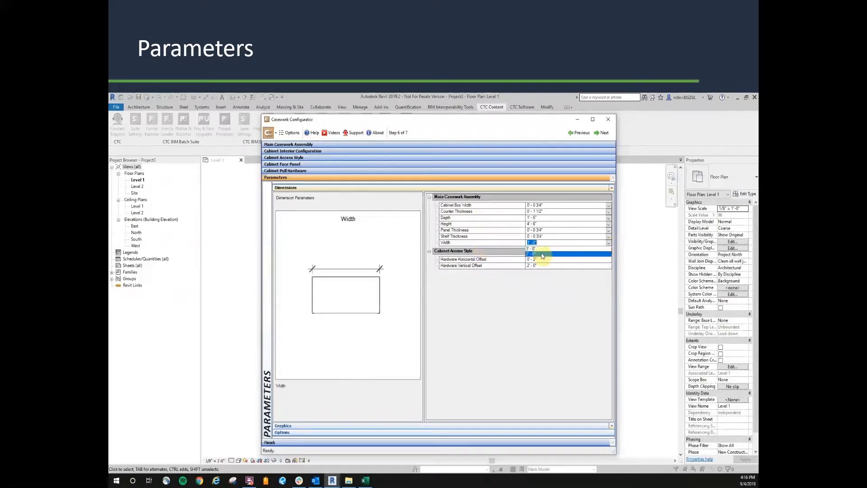
left_click(607, 244)
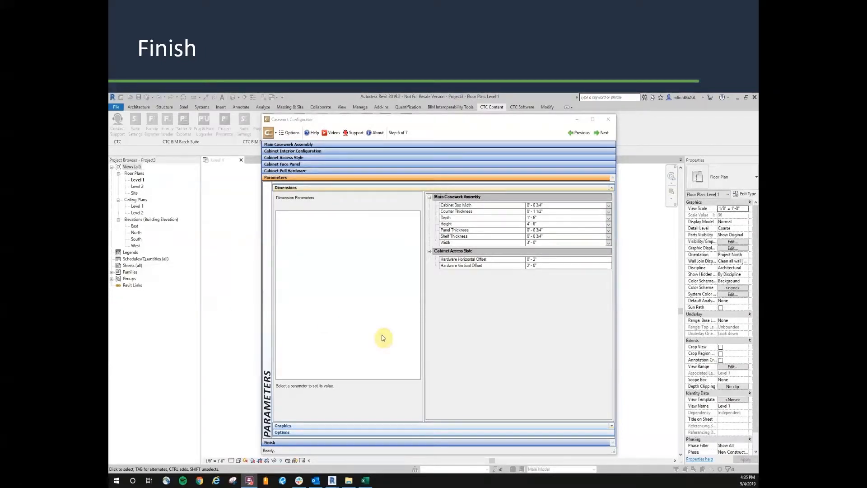
- Review the main assembly name and the component parts of the type name, and finish the Tall Storage Cabinet Hutch configuration
left_click(291, 444)
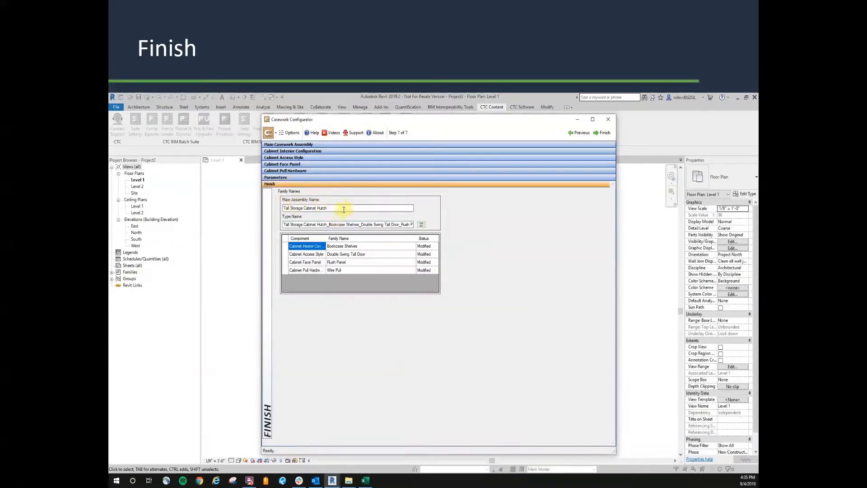
left_click_drag(343, 209, 246, 219)
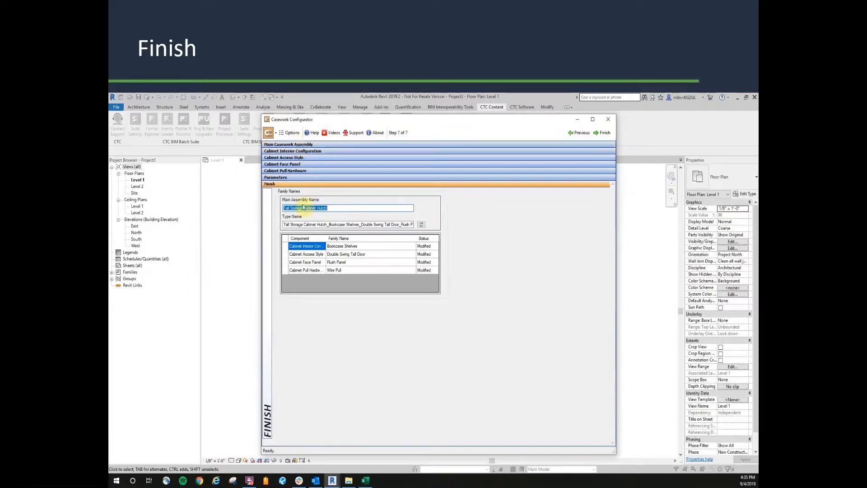
left_click_drag(284, 226, 356, 224)
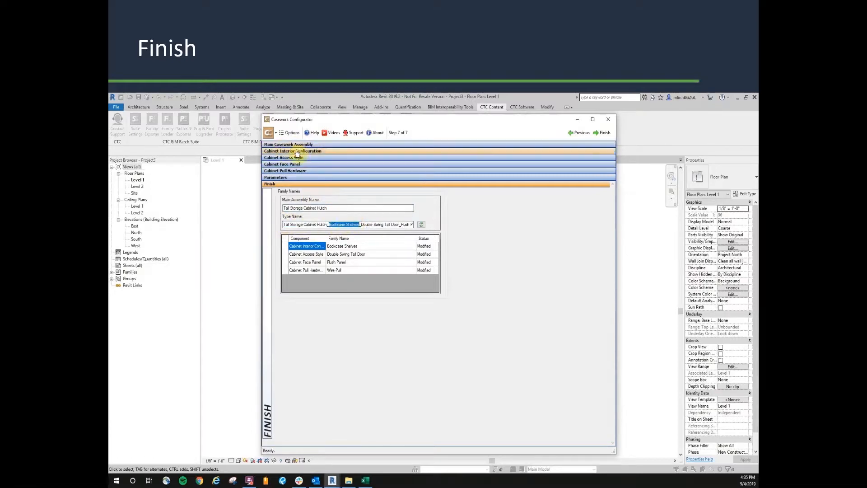
left_click_drag(361, 225, 397, 225)
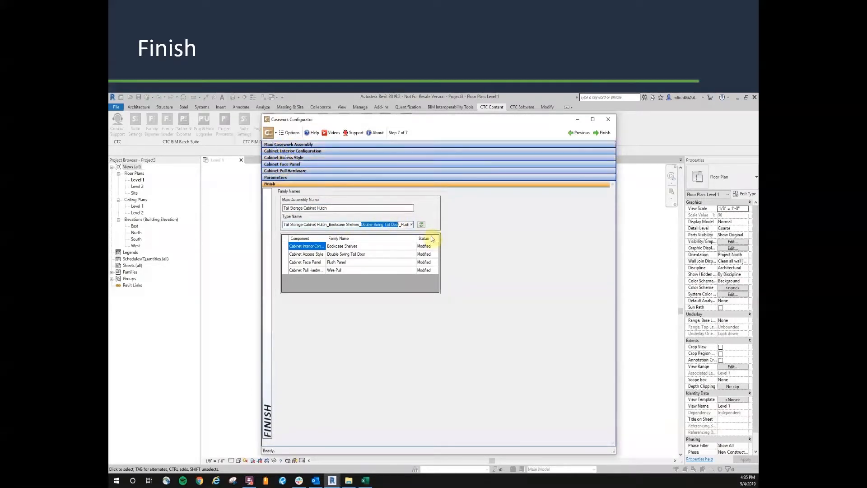
left_click_drag(401, 225, 441, 225)
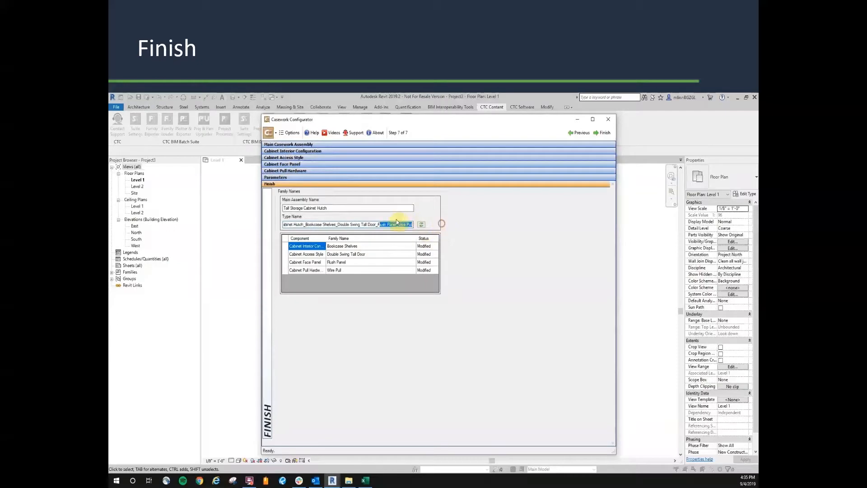
left_click_drag(380, 225, 411, 224)
left_click(603, 134)
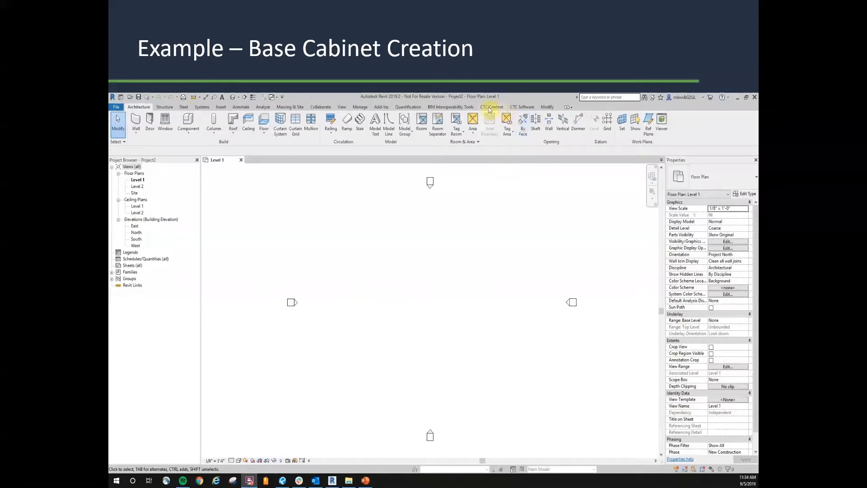
- Start a new Casework Configurator session and choose Base Cabinet as the main casework assembly
left_click(490, 107)
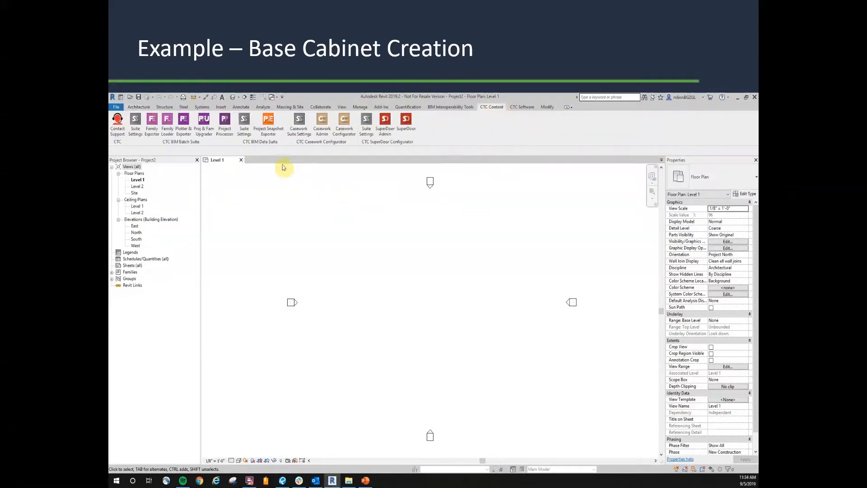
left_click(344, 124)
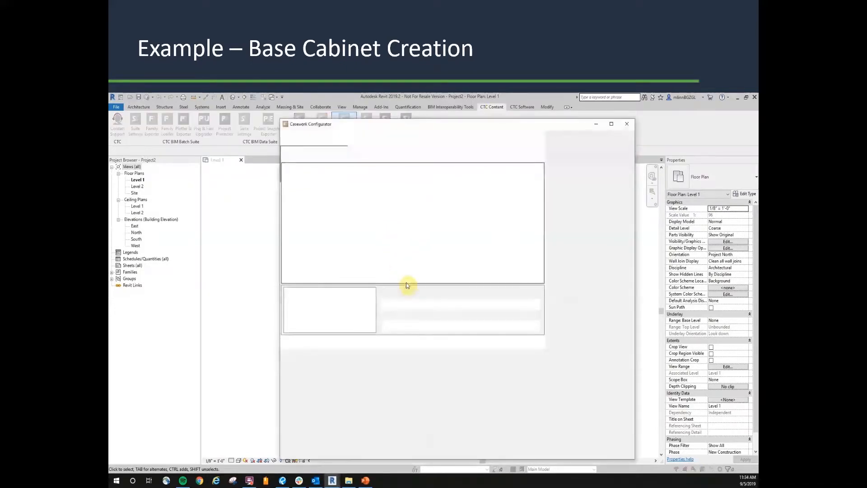
left_click_drag(495, 127, 493, 132)
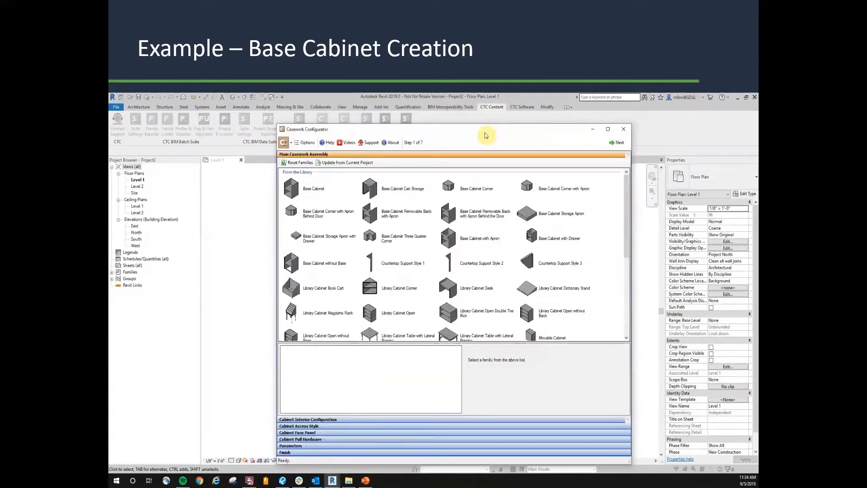
left_click_drag(630, 190, 625, 170)
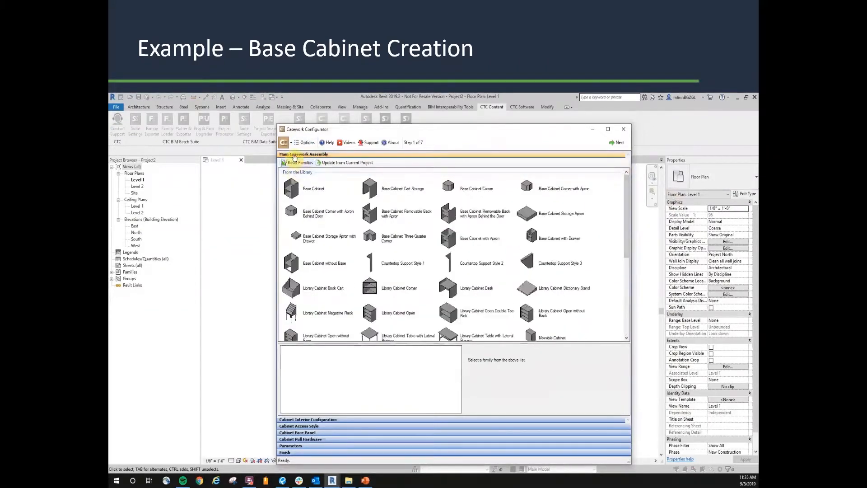
left_click(294, 192)
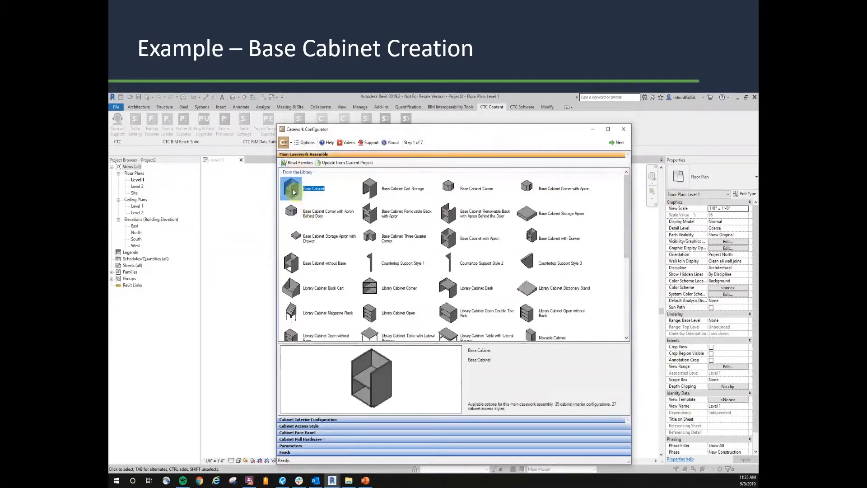
double_click(293, 192)
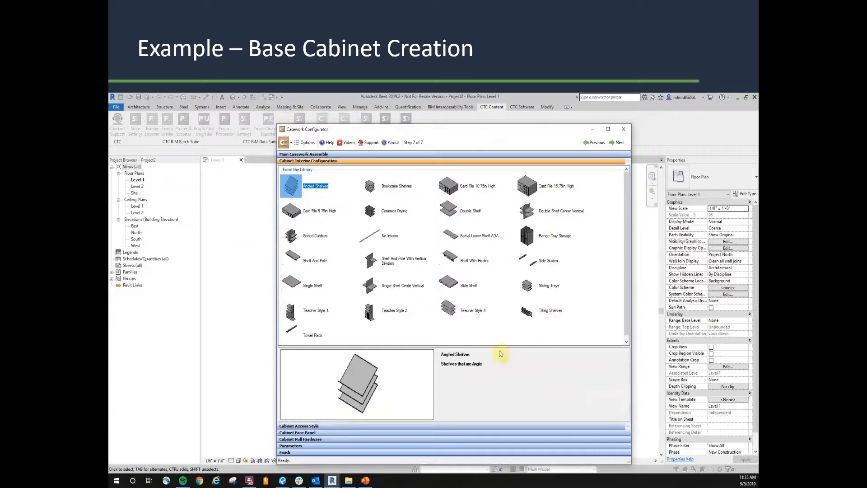
- Choose Single Shelf as the base cabinet's interior configuration
left_click(311, 287)
left_click(290, 288)
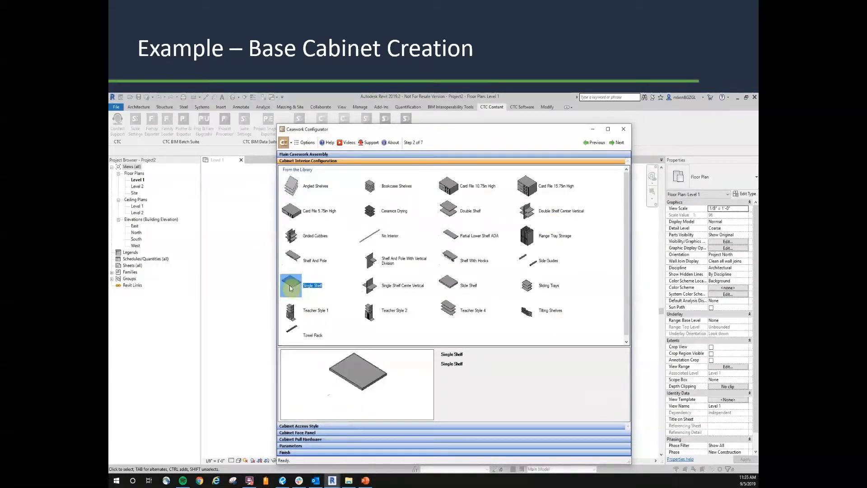
double_click(290, 288)
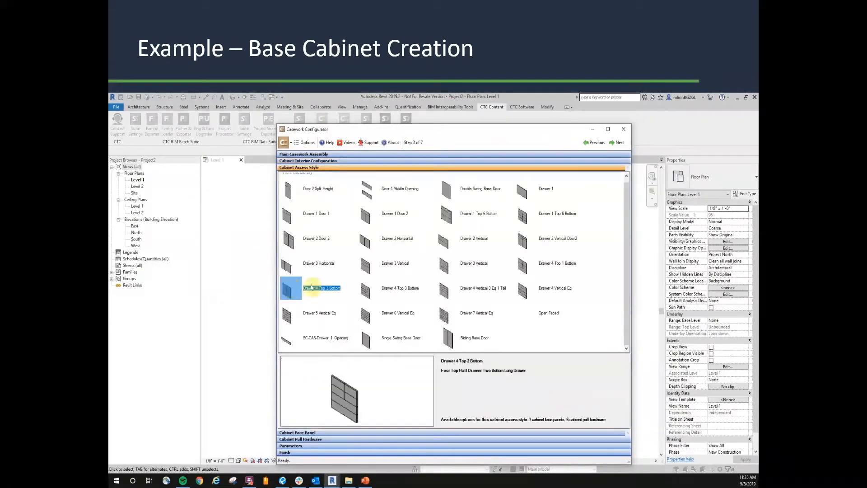
- Preview the Drawer 4 Top 1 Bottom layout and choose Double Swing Base Door as the cabinet access style
left_click(552, 270)
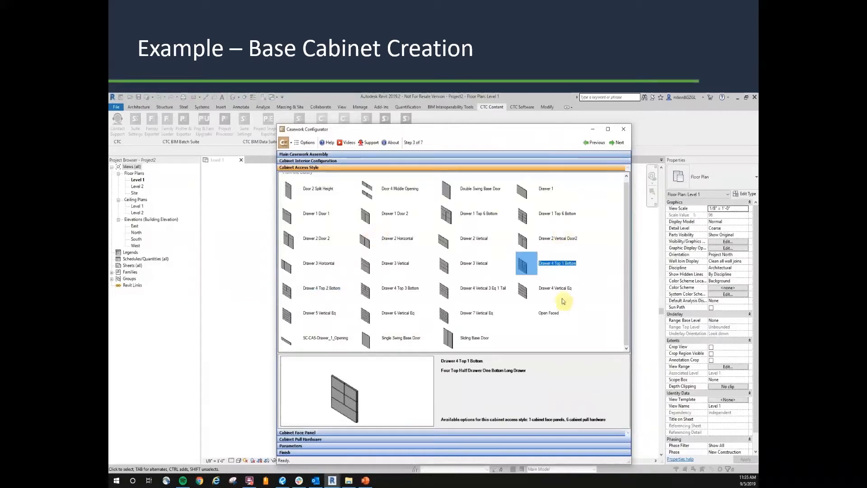
scroll(576, 312, "up", 1)
left_click(446, 198)
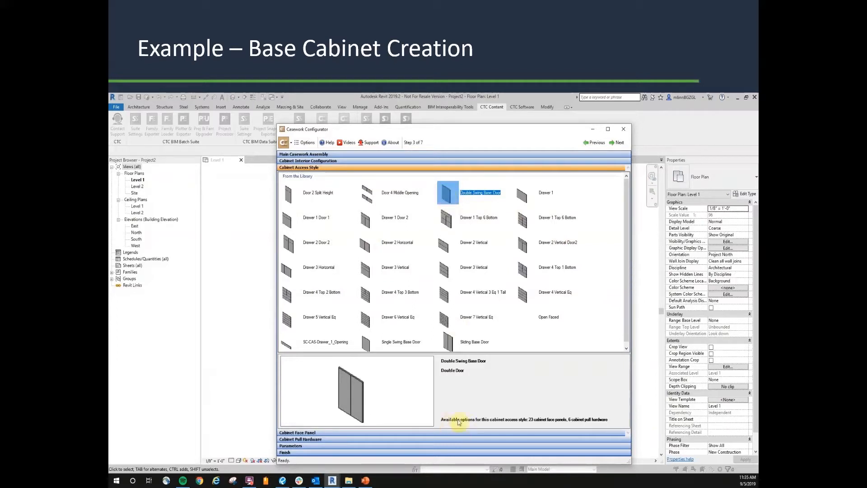
double_click(448, 194)
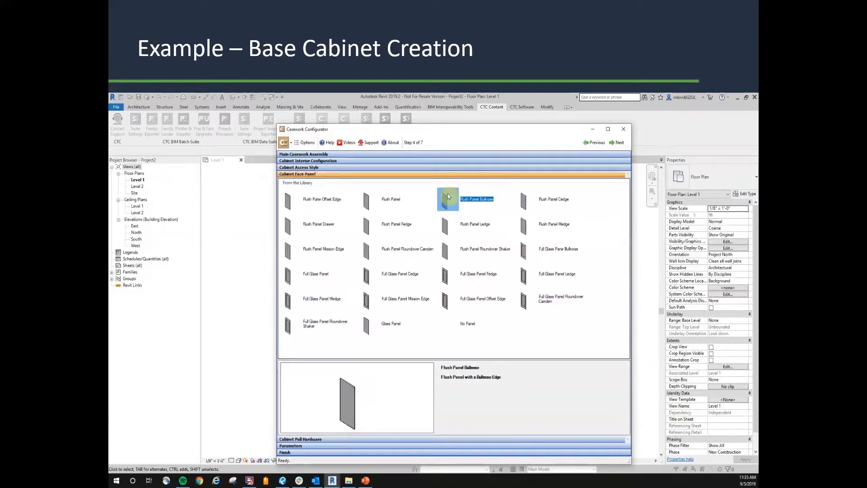
- Compare the face panel styles, choosing Full Glass Panel Offset Edge for the face panel and Decorative Pull Style 3 for the pull hardware
left_click(457, 267)
left_click(556, 247)
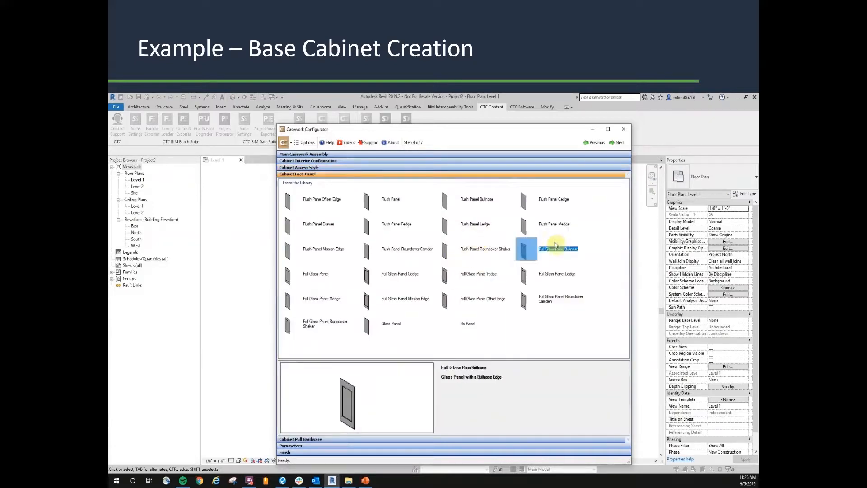
left_click(312, 281)
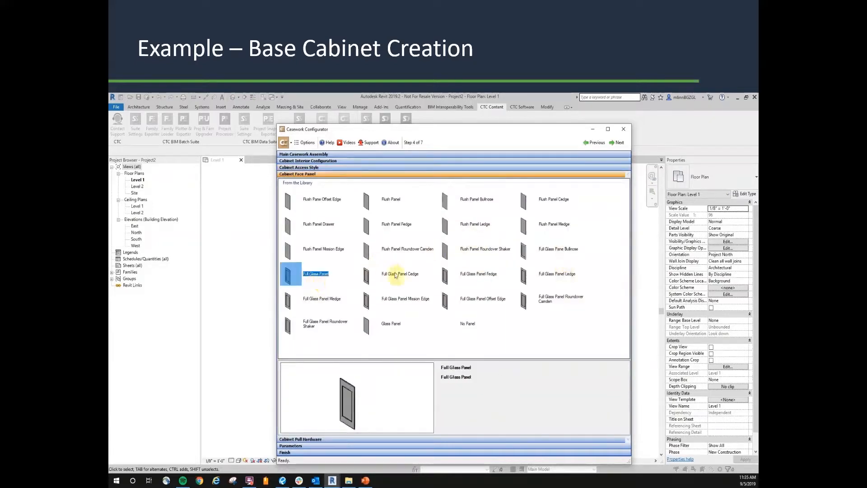
left_click(572, 293)
left_click(328, 300)
left_click(402, 300)
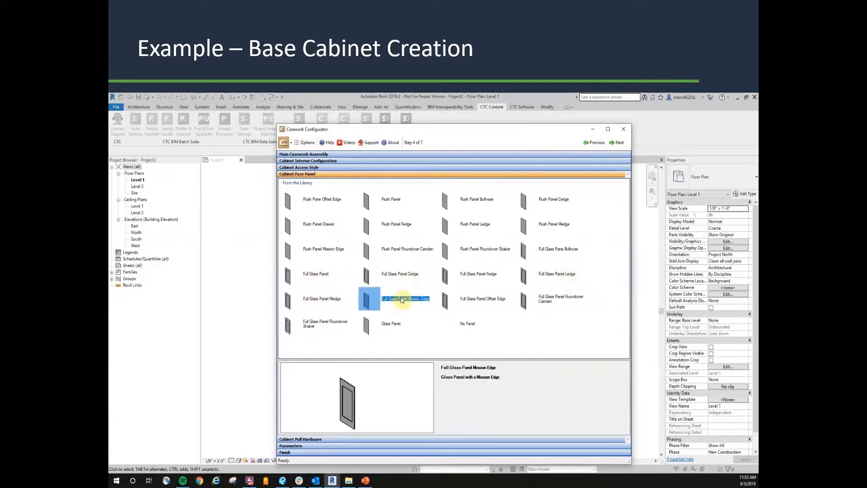
left_click(449, 301)
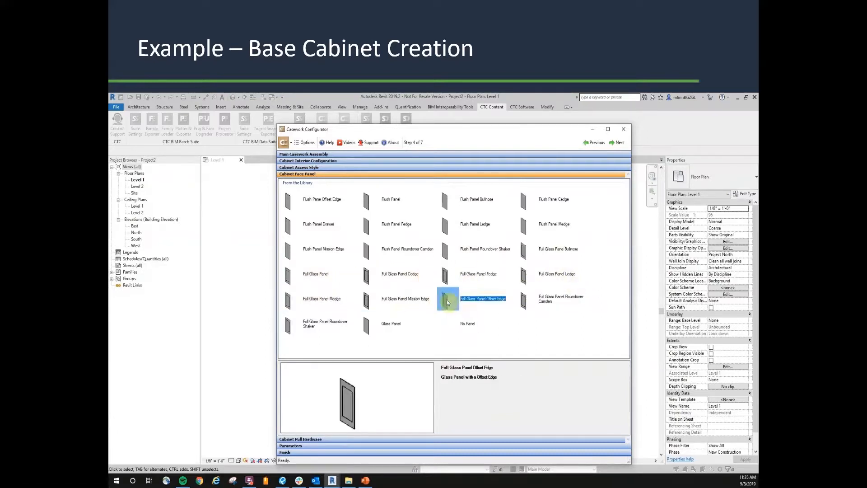
double_click(448, 302)
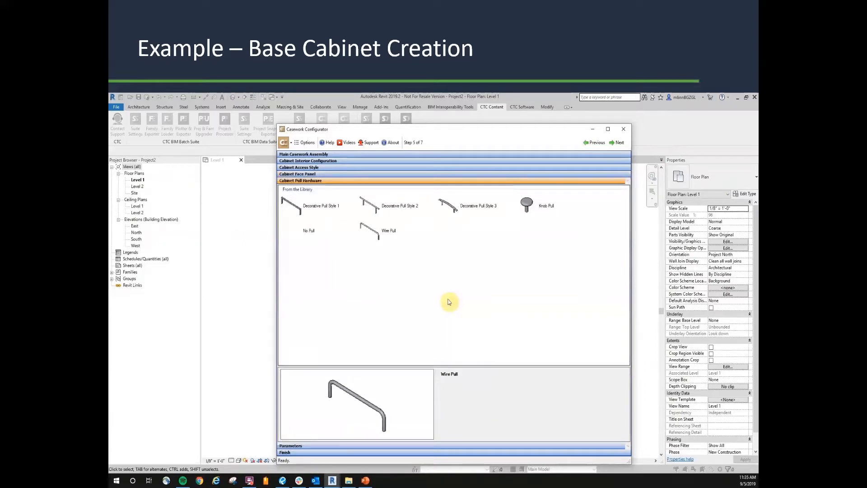
left_click(460, 208)
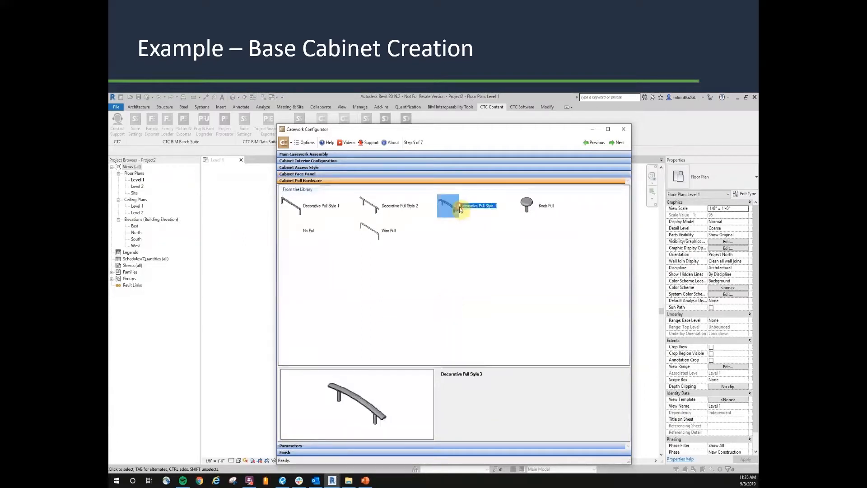
double_click(449, 204)
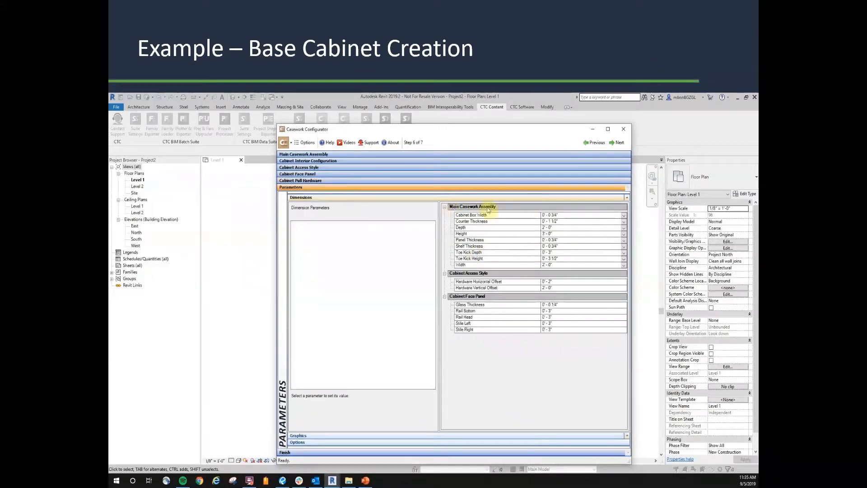
- Examine the dimension parameters of the main casework assembly, cabinet access style and cabinet face panel
left_click(492, 215)
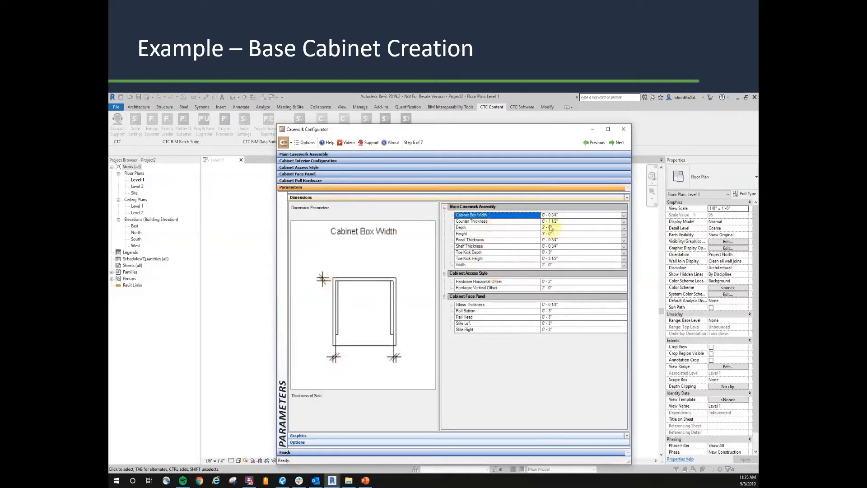
left_click(524, 222)
left_click(486, 227)
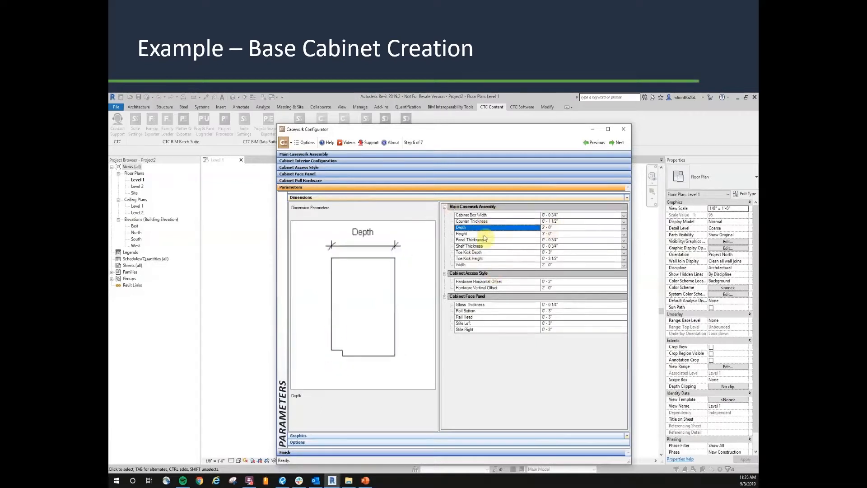
left_click(484, 234)
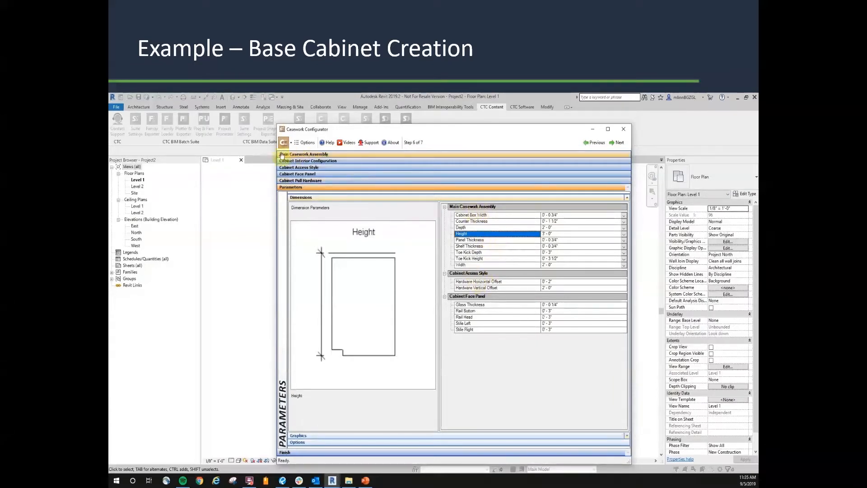
left_click(473, 273)
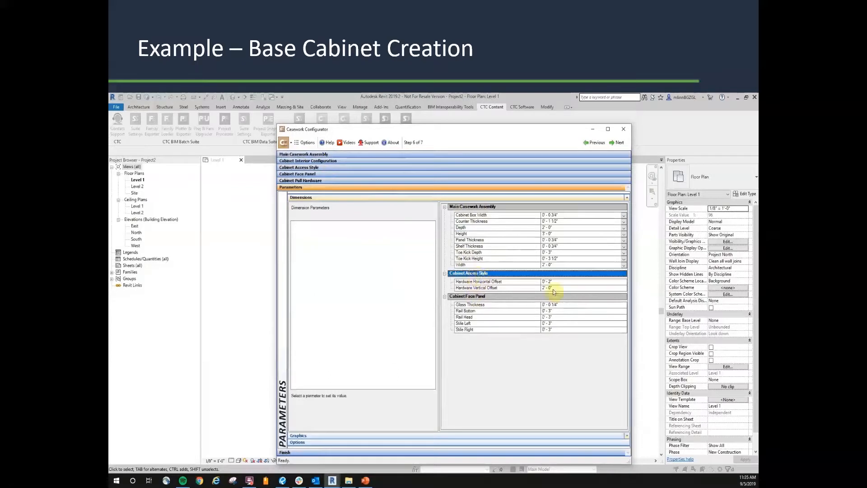
left_click(557, 282)
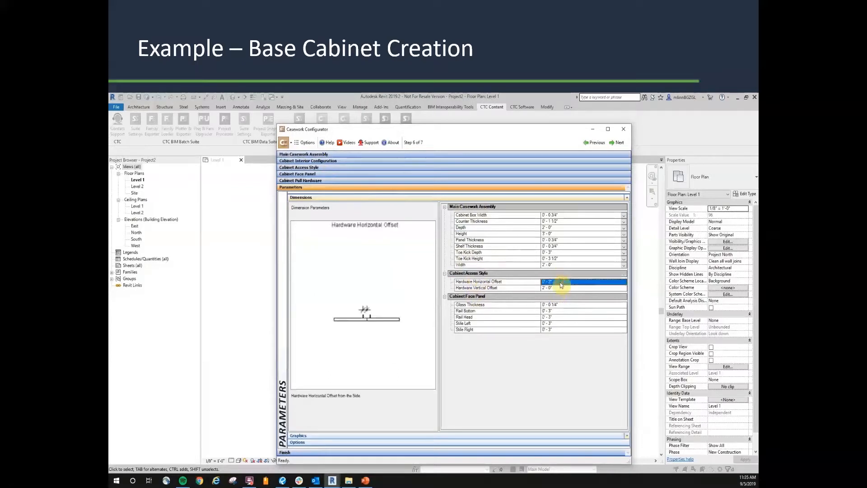
left_click(480, 288)
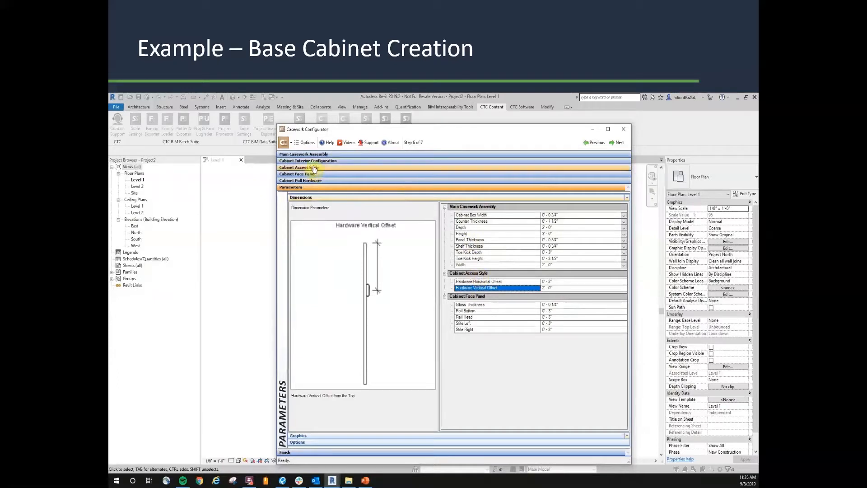
left_click(476, 298)
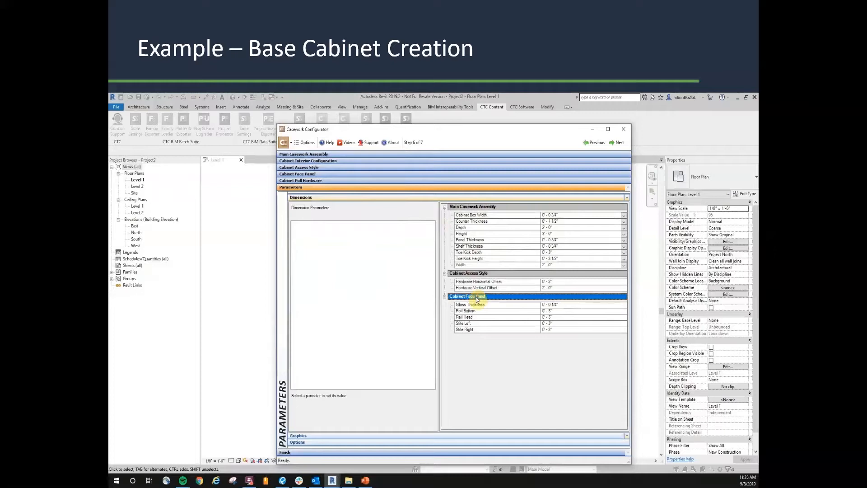
left_click(482, 306)
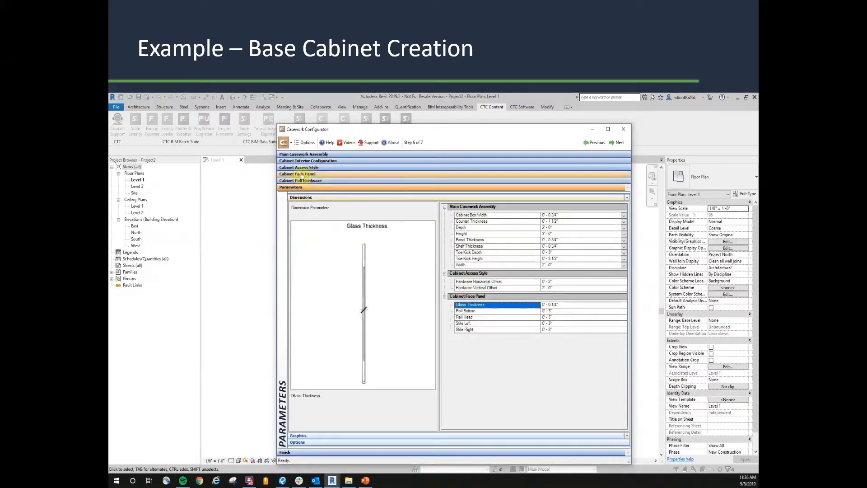
left_click(560, 311)
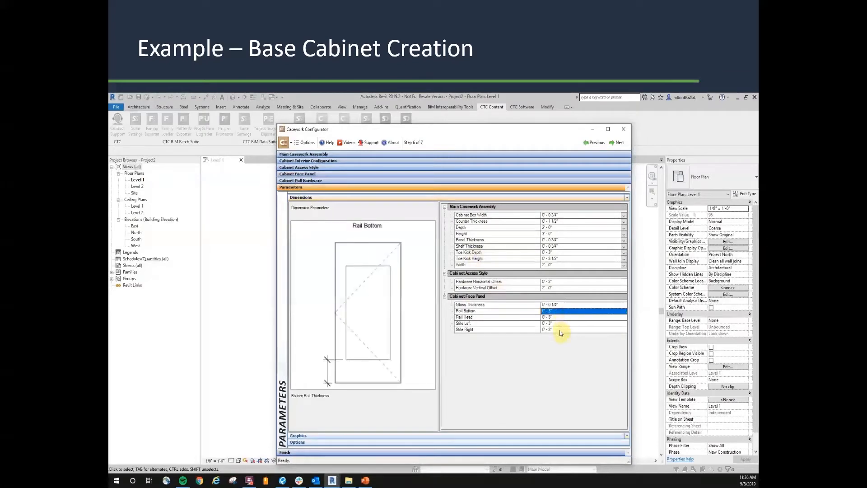
left_click(559, 330)
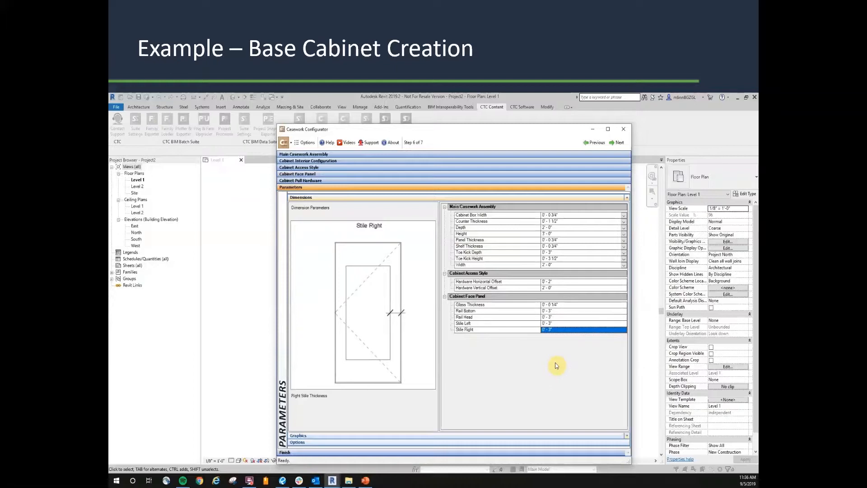
- Review the generated type name, finish the base cabinet configuration and place one instance near the centre of the Level 1 floor plan
left_click(618, 143)
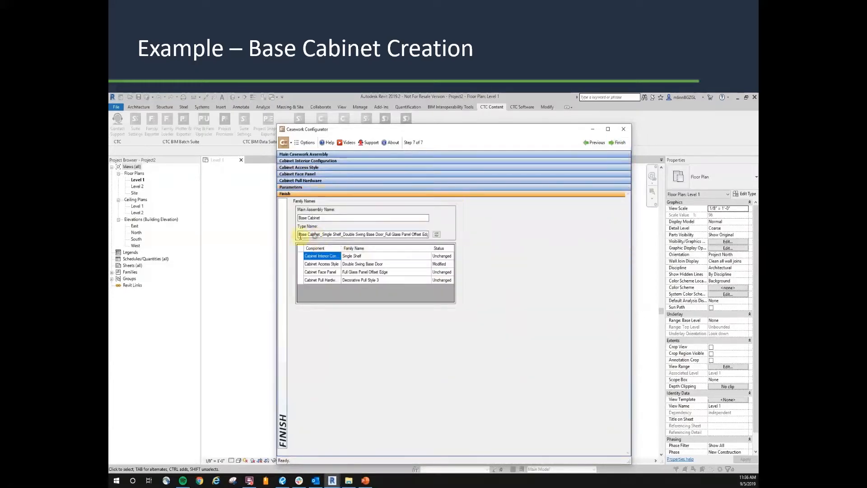
left_click_drag(298, 235, 437, 234)
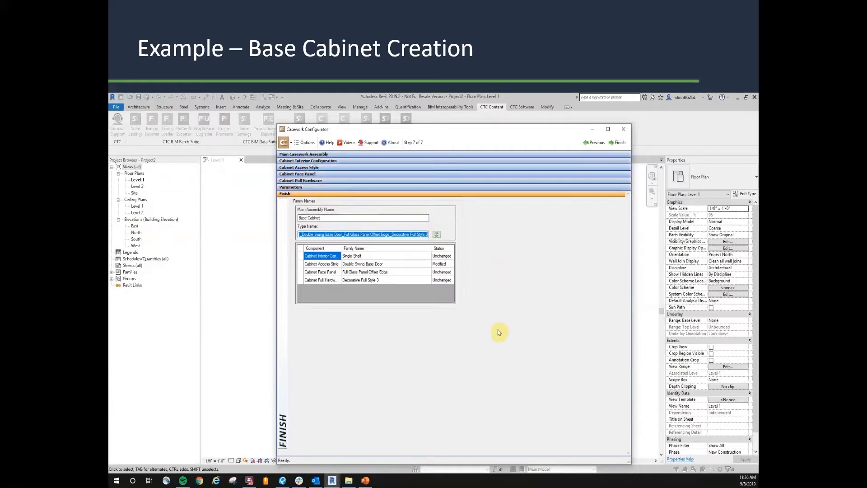
left_click(617, 143)
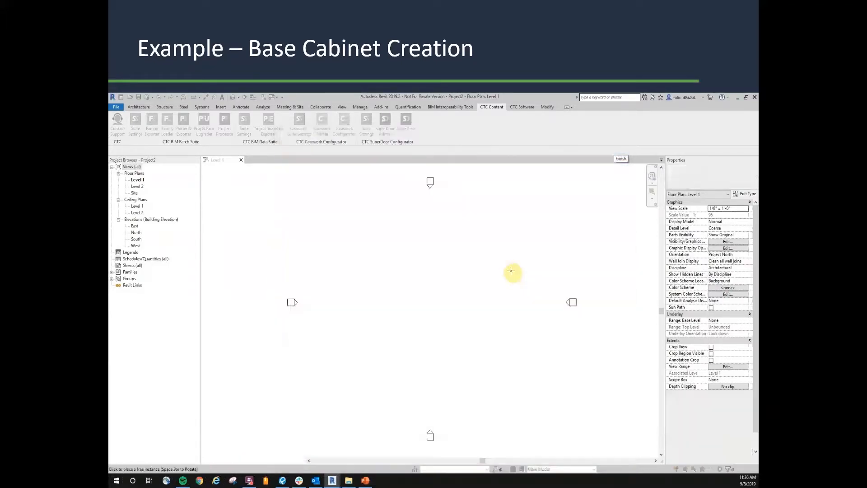
left_click(428, 294)
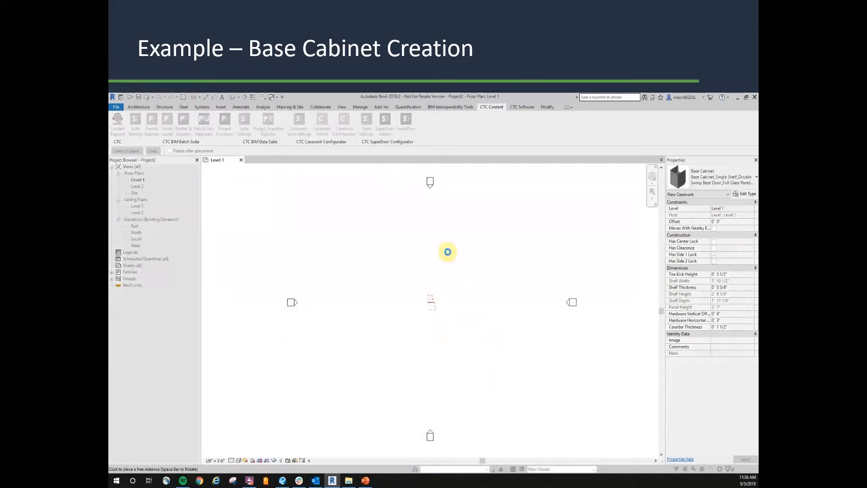
key("Escape")
key("Escape")
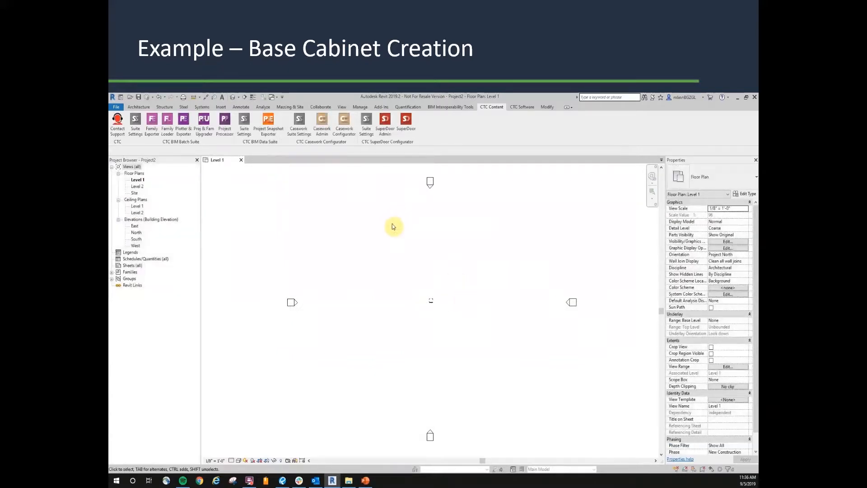
- Start the Casework Configurator again and review the selected type name parameters in its options
left_click(345, 131)
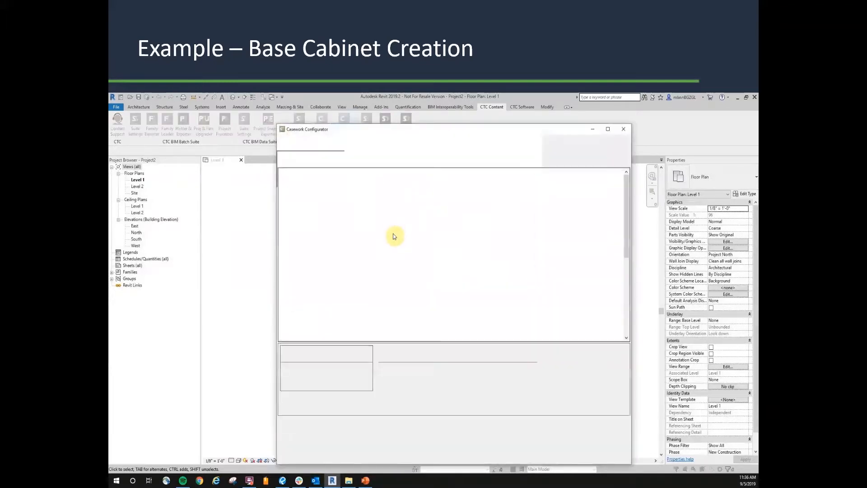
left_click(283, 143)
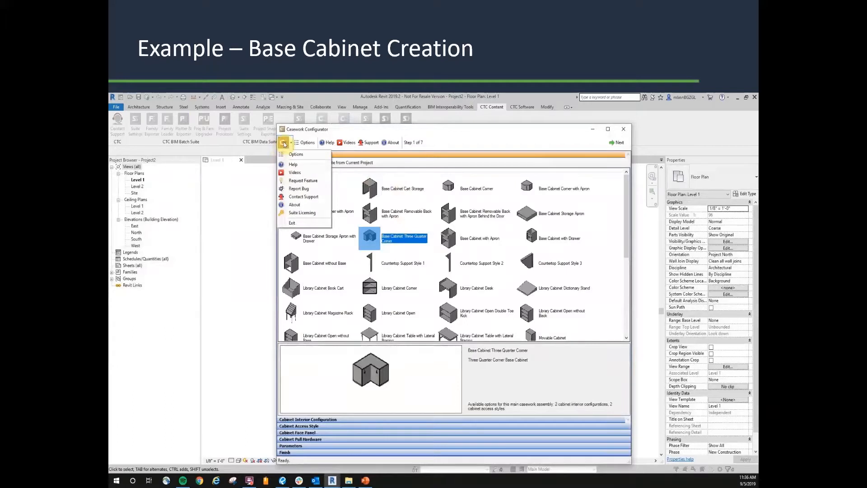
left_click(293, 155)
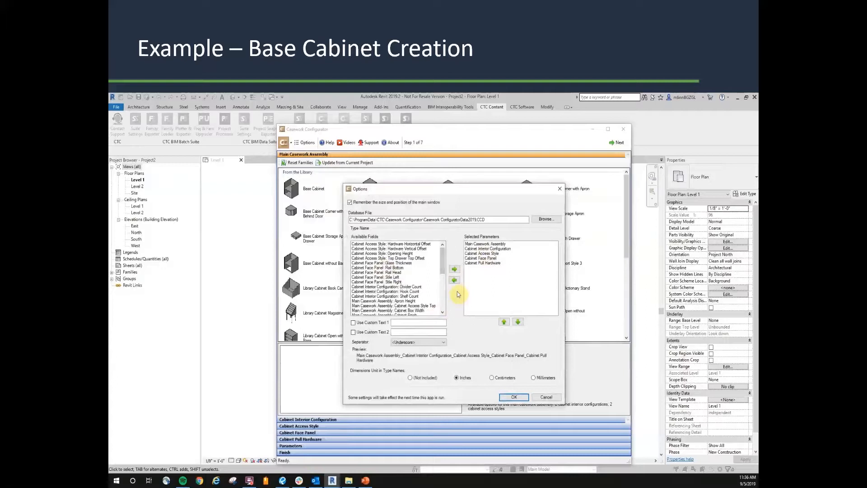
left_click(477, 249)
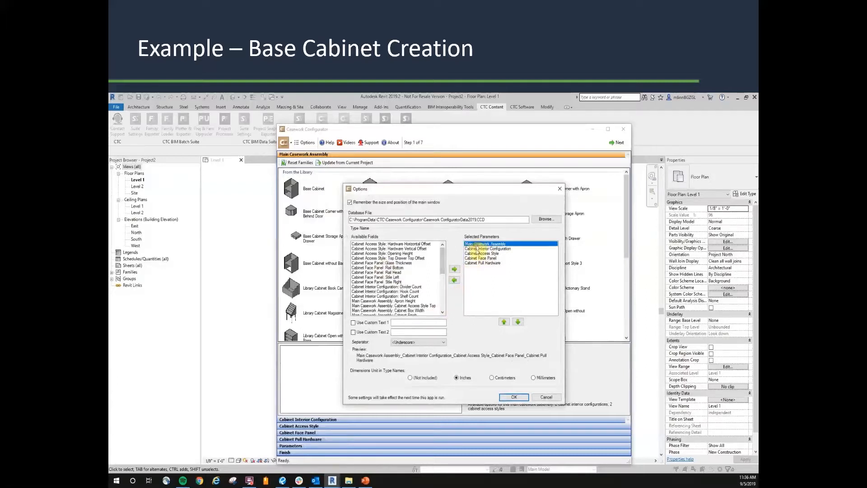
left_click(477, 254)
left_click(478, 258)
left_click(478, 263)
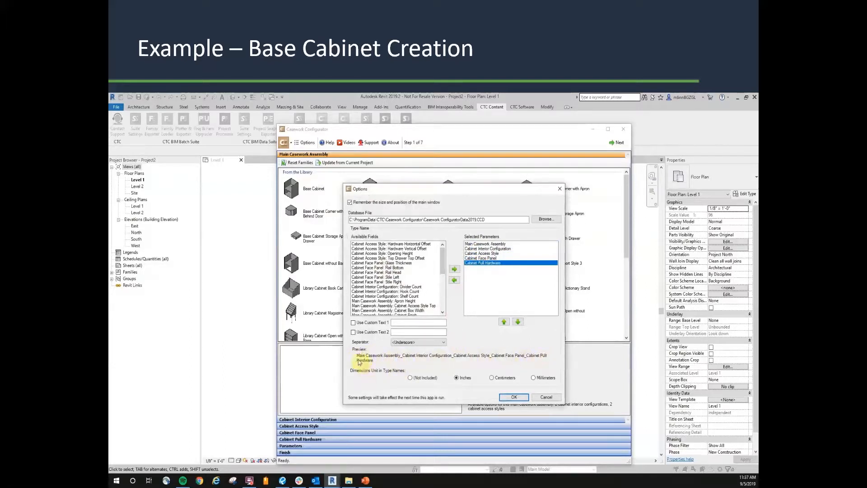
- Include the first custom text in the type name and set it to "Custom Text 1"
left_click(366, 324)
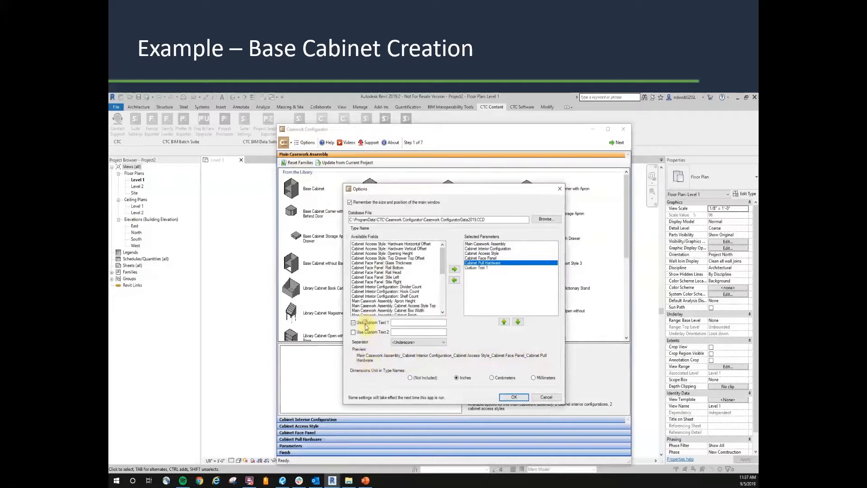
left_click(397, 321)
type("cUS")
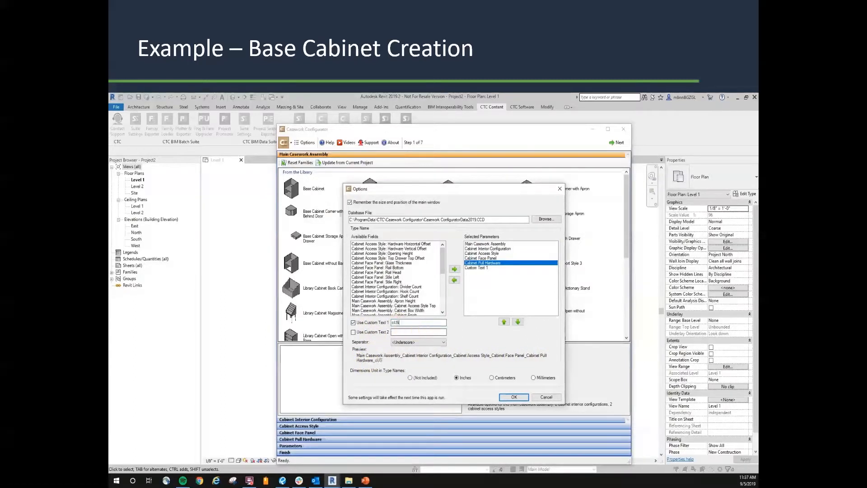
key("BackSpace")
key("BackSpace")
key("BackSpace")
key("BackSpace")
type("Custom Text 1")
- Try <None> as the type name separator and set it back to <Underscore>
left_click(406, 343)
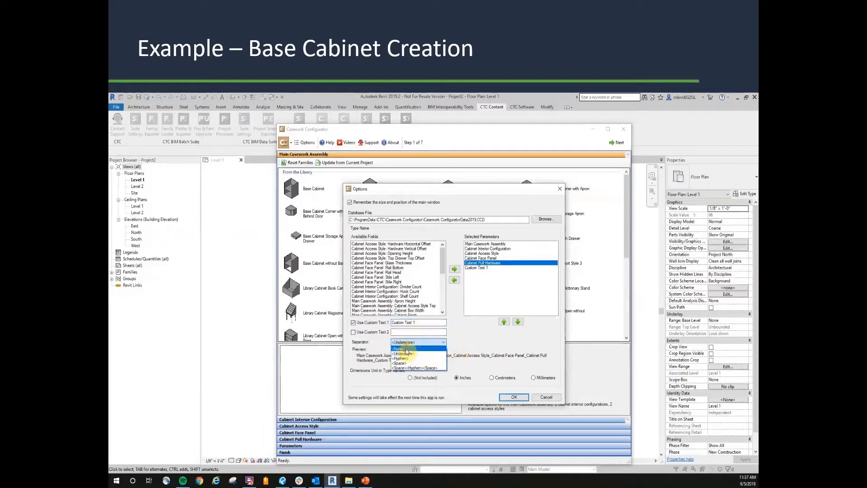
left_click(407, 350)
left_click(410, 344)
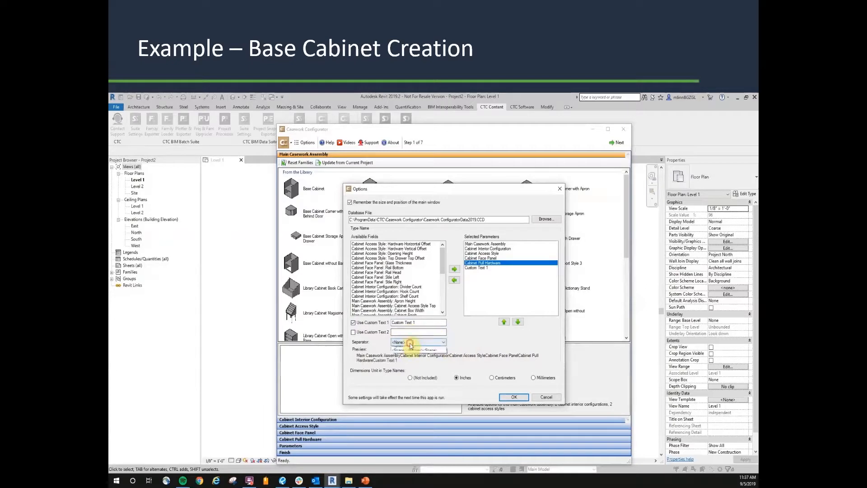
left_click(411, 352)
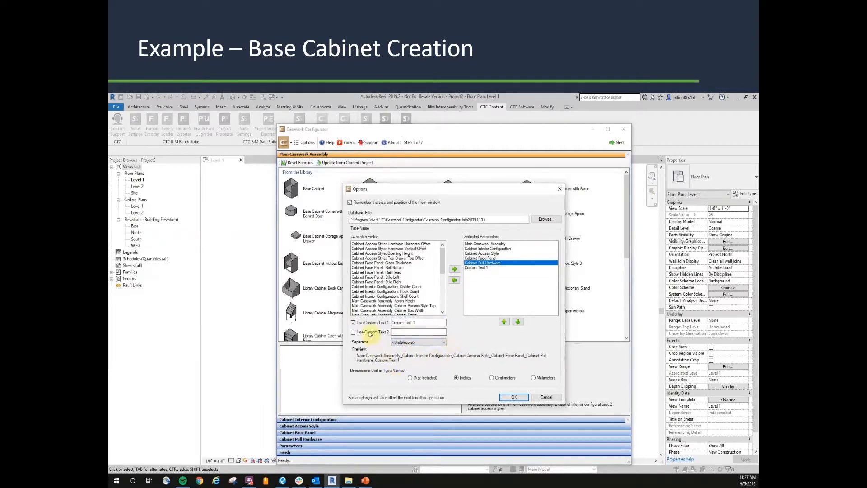
- Move Custom Text 1 to the start of the selected type name parameters, ahead of Main Casework Assembly
left_click(477, 268)
left_click(504, 322)
left_click(505, 322)
left_click(504, 322)
left_click(504, 322)
left_click(505, 321)
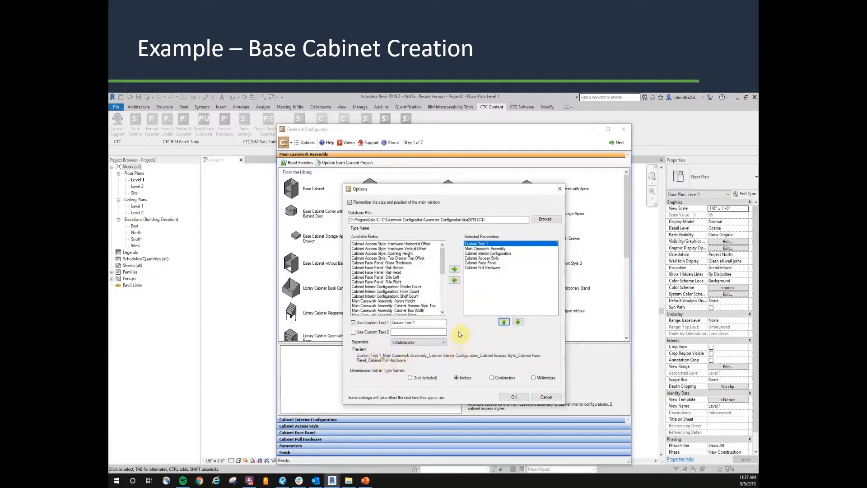
- Remove Custom Text 1 from the type name, clear its text, and leave the Casework Configurator without saving the options
left_click(354, 322)
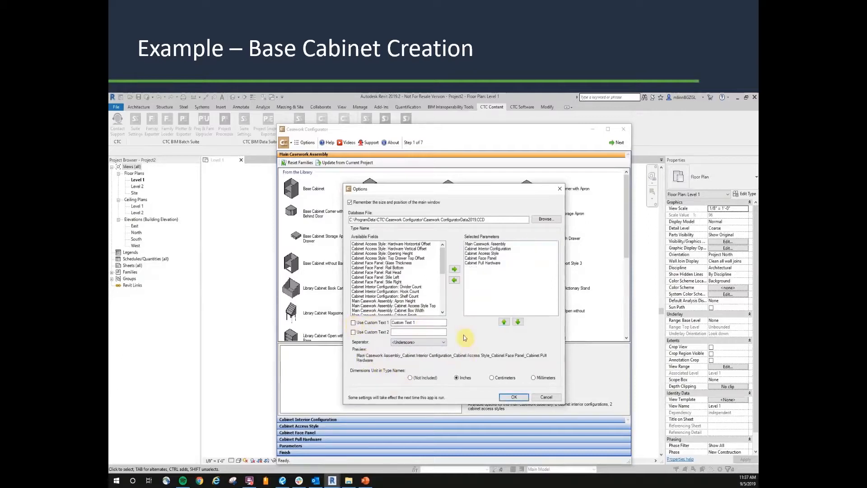
left_click_drag(430, 324, 359, 334)
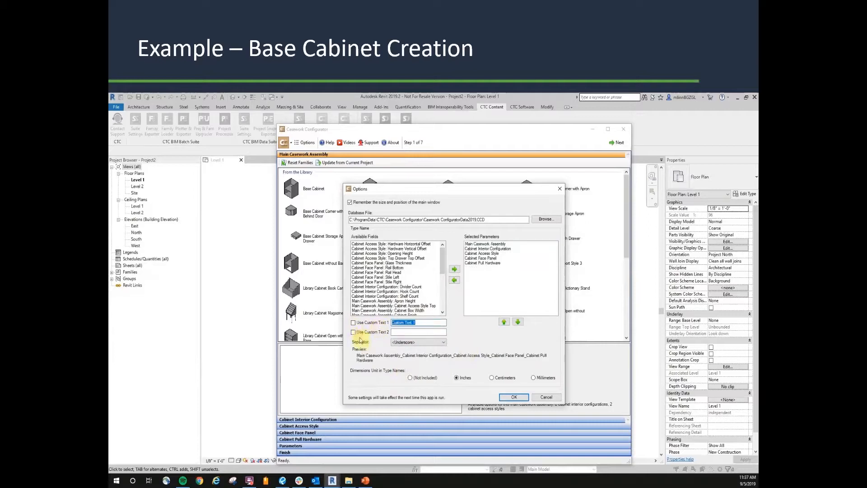
key("Delete")
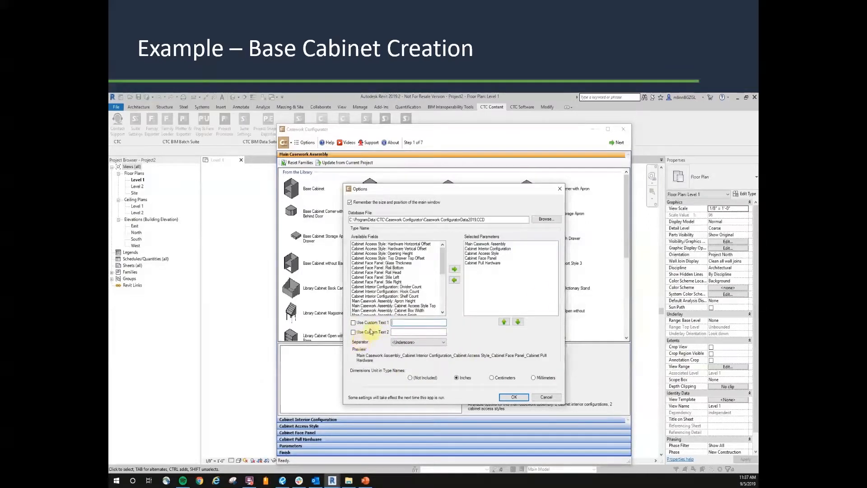
left_click(547, 397)
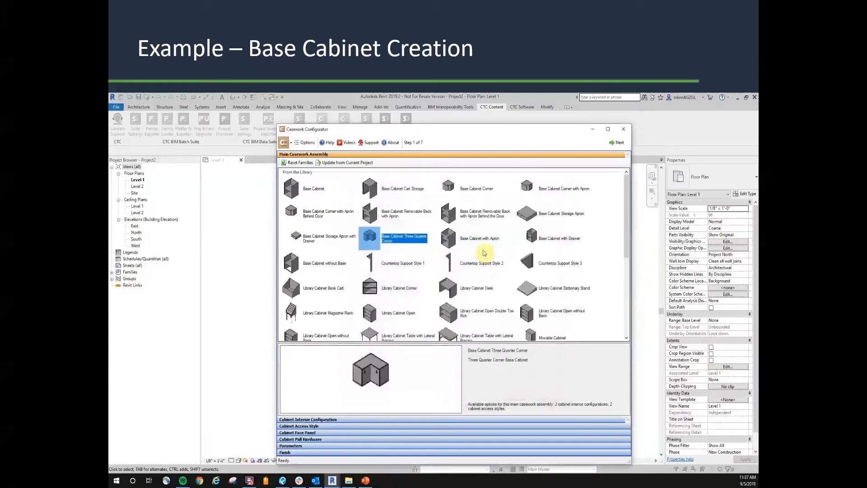
left_click(454, 211)
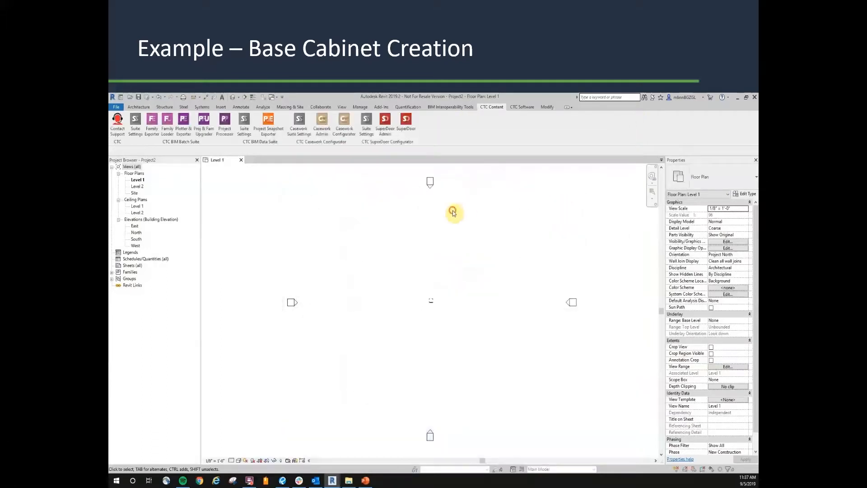
- Set the Level 1 floor plan's view scale to 3/4" = 1'-0" with the placed base cabinet in view
left_click(449, 306)
scroll(433, 301, "up", 3)
scroll(423, 310, "up", 3)
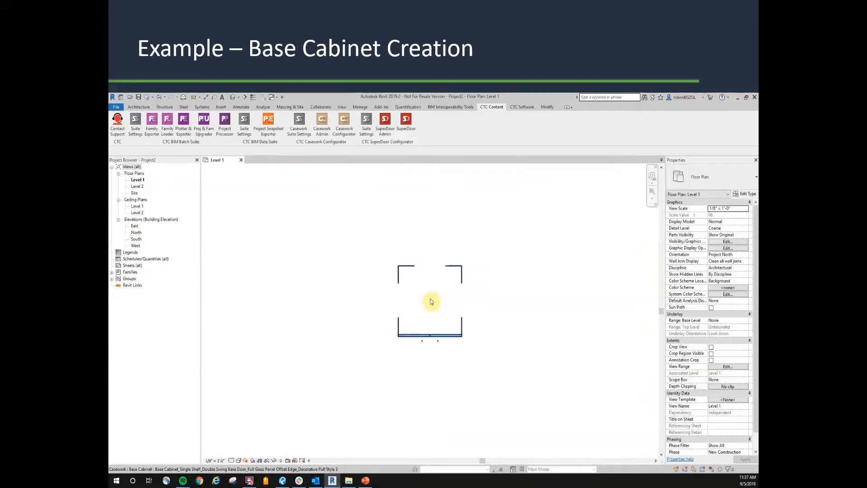
scroll(415, 310, "up", 1)
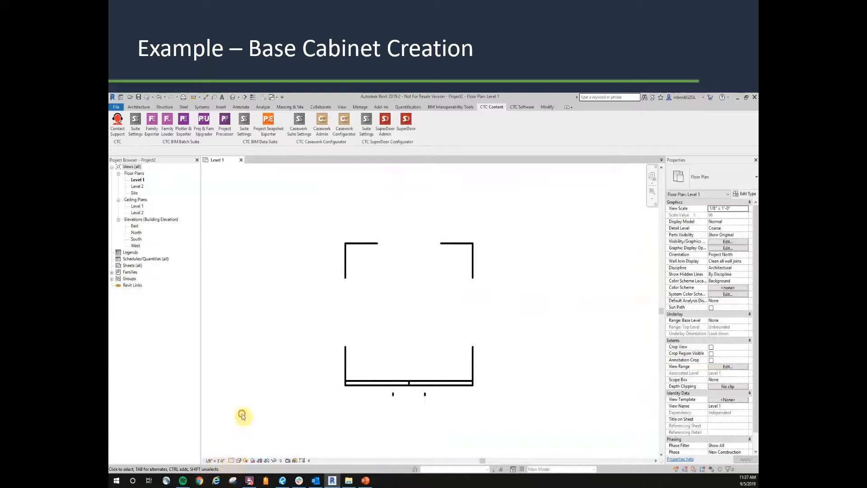
left_click(214, 460)
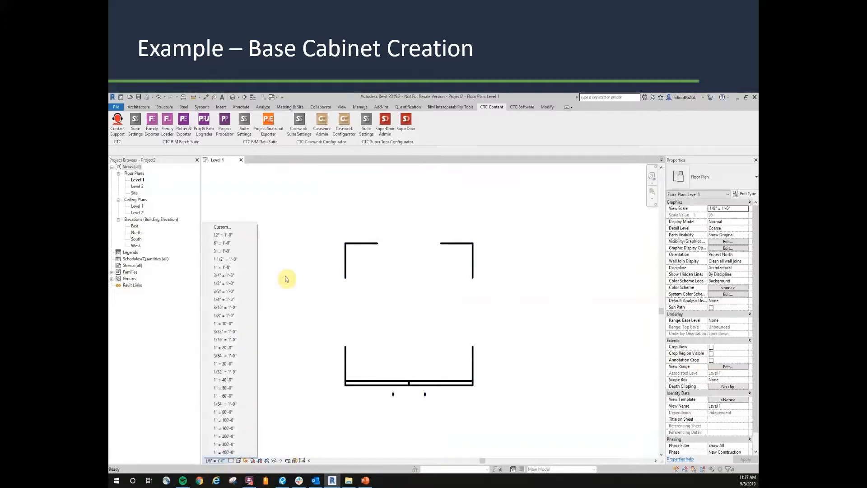
left_click(226, 275)
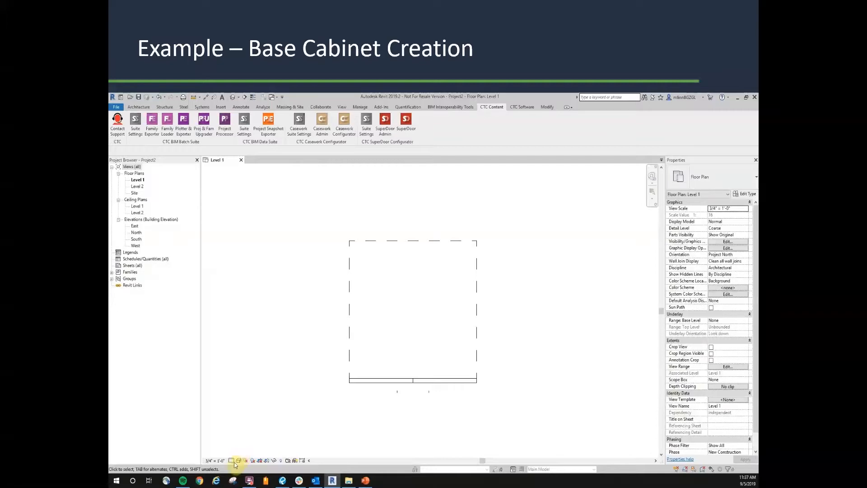
- Show the cabinet in the Level 1 plan at Medium detail level, and finish with the detail level set to Fine
left_click(232, 460)
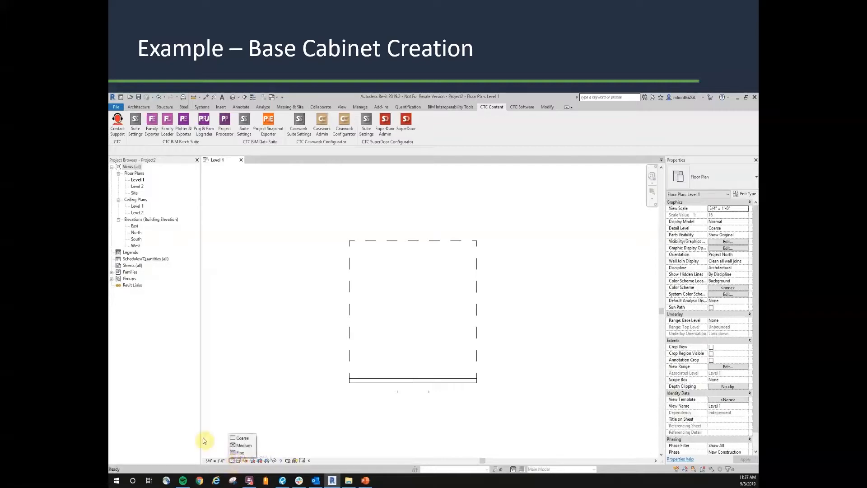
left_click(237, 447)
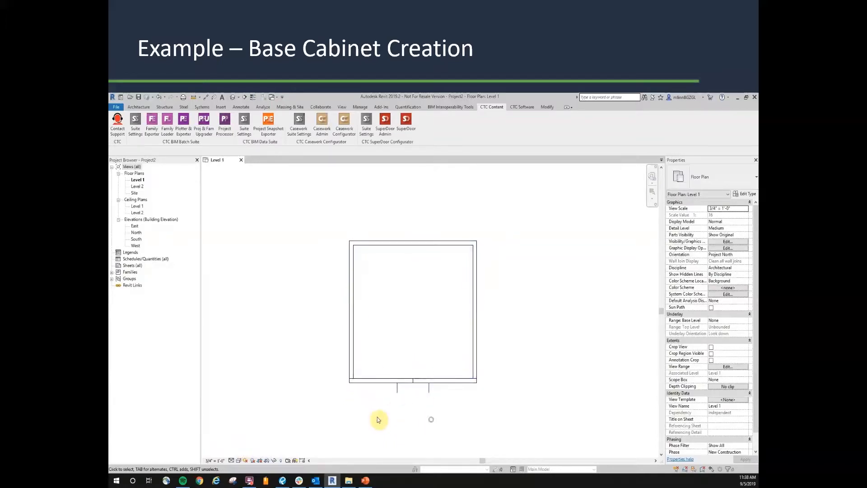
left_click(224, 461)
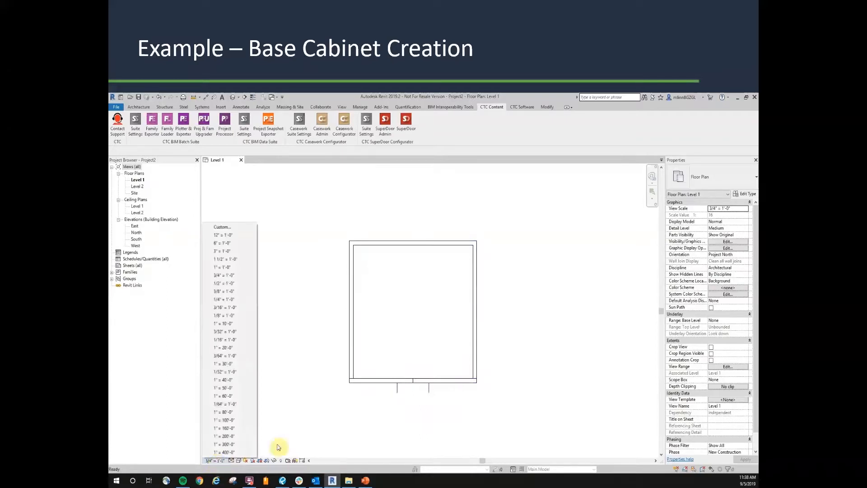
left_click(291, 431)
left_click(235, 459)
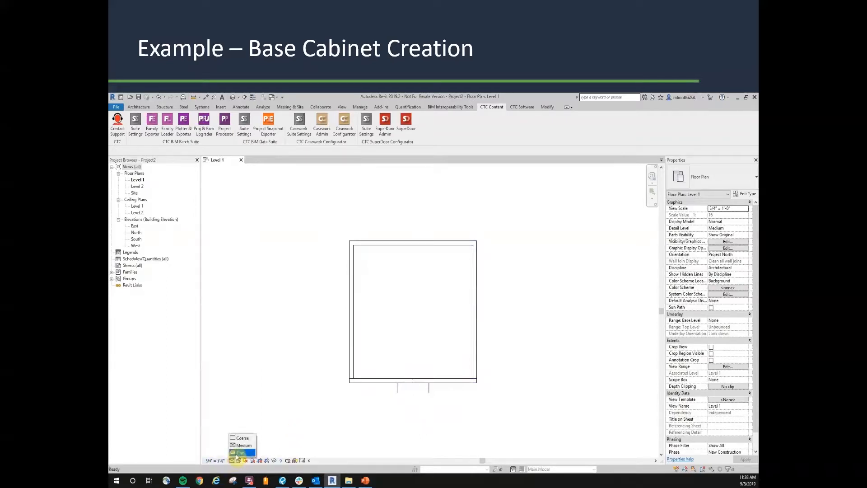
left_click(237, 452)
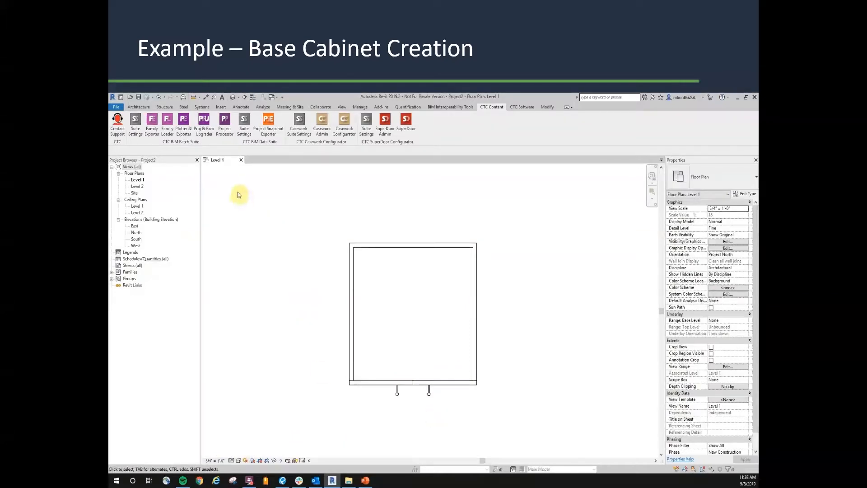
- Open the default 3D view of the base cabinet and set its detail level to Coarse
scroll(284, 268, "down", 3)
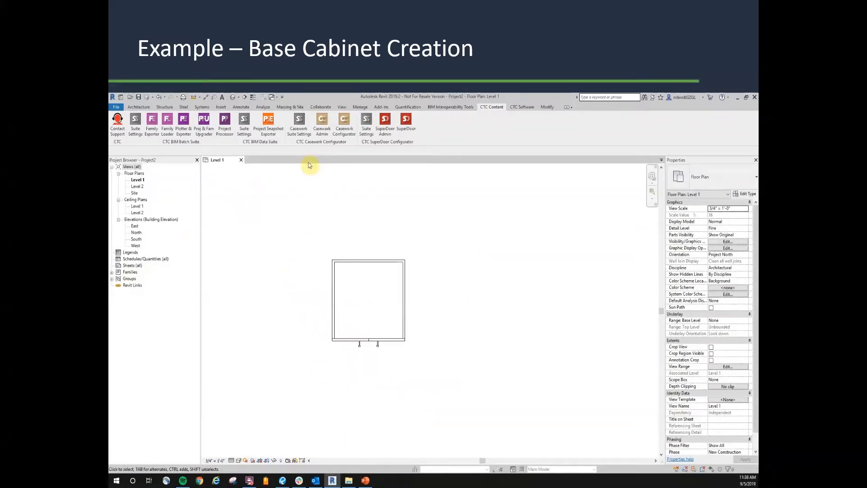
scroll(413, 213, "down", 1)
middle_click_drag(413, 214, 434, 270)
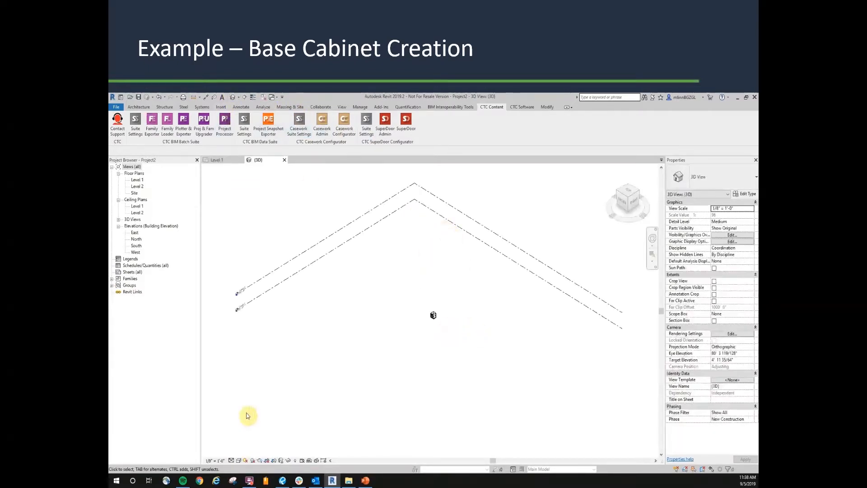
left_click(231, 461)
left_click(239, 437)
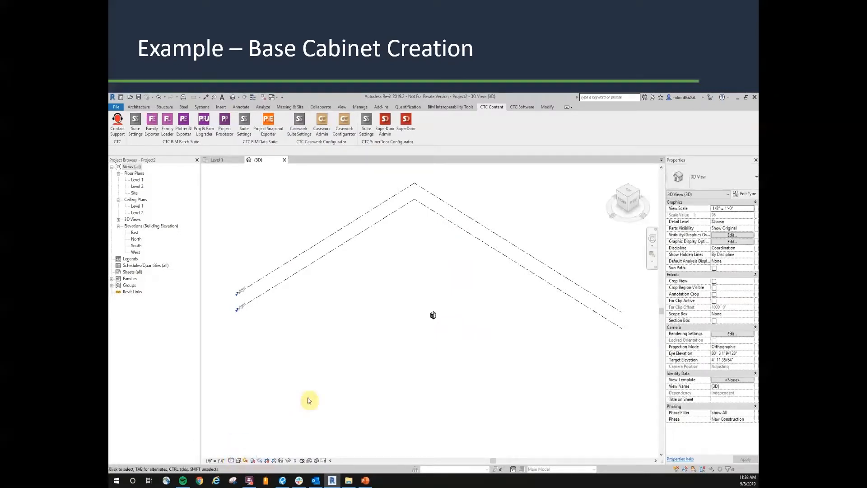
- Set the 3D view's scale to 3/4" = 1'-0" with the cabinet seen close up
scroll(438, 305, "up", 5)
scroll(520, 300, "up", 5)
scroll(529, 277, "down", 2)
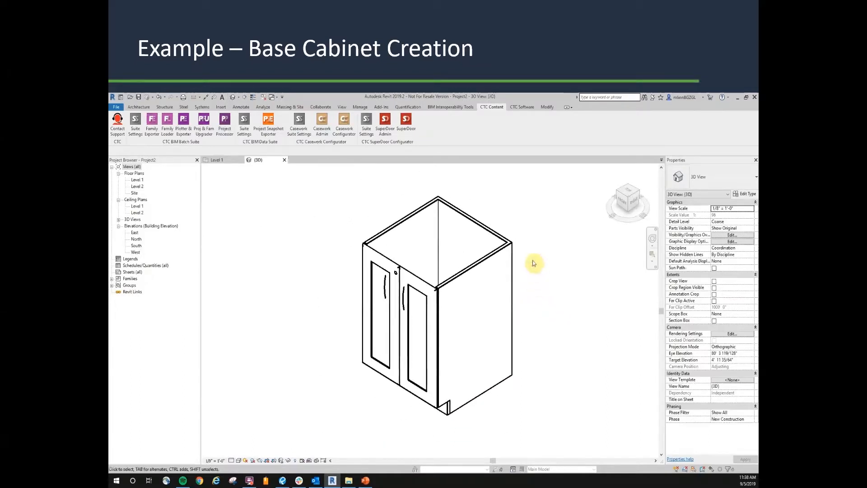
left_click(518, 255)
middle_click_drag(518, 256, 562, 251, "shift")
left_click(559, 304)
middle_click_drag(508, 267, 554, 281, "shift")
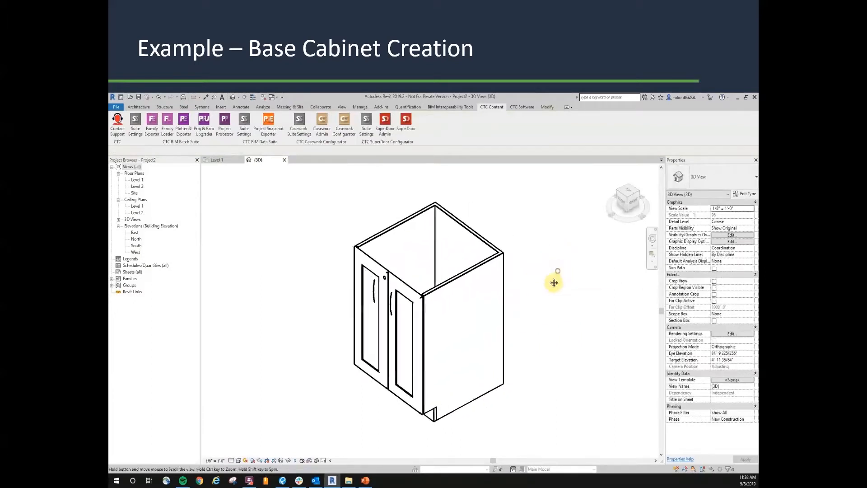
left_click(215, 460)
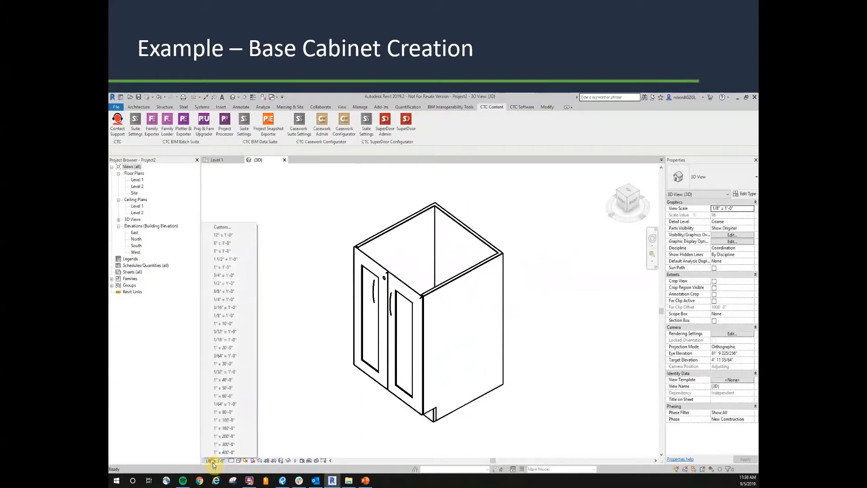
left_click(224, 276)
middle_click_drag(291, 361, 310, 361, "shift")
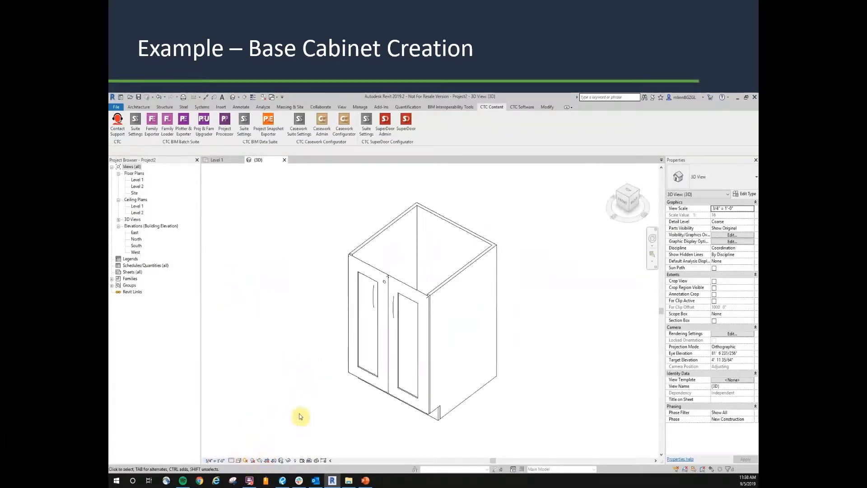
- Set the 3D view's detail level to Medium
scroll(342, 258, "up", 4)
scroll(293, 279, "down", 2)
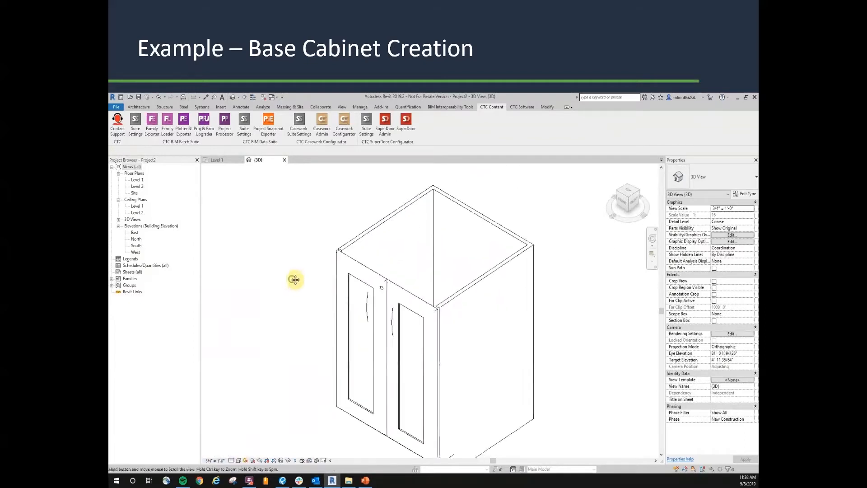
left_click(239, 461)
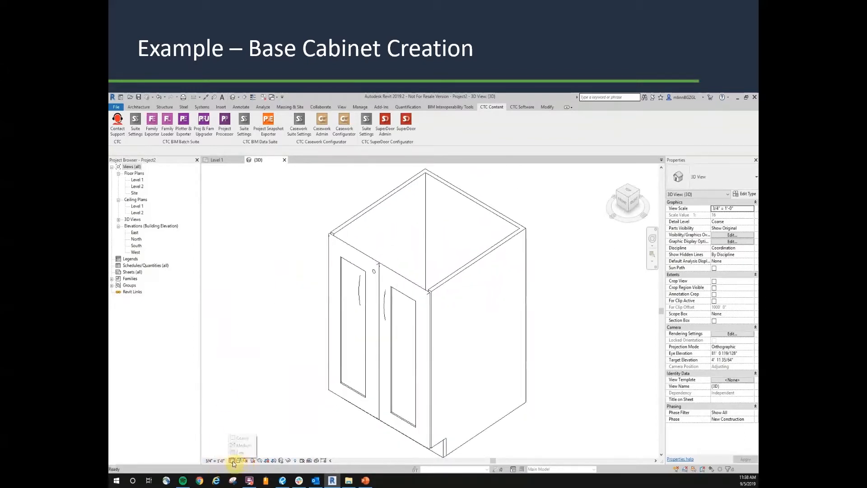
left_click(249, 446)
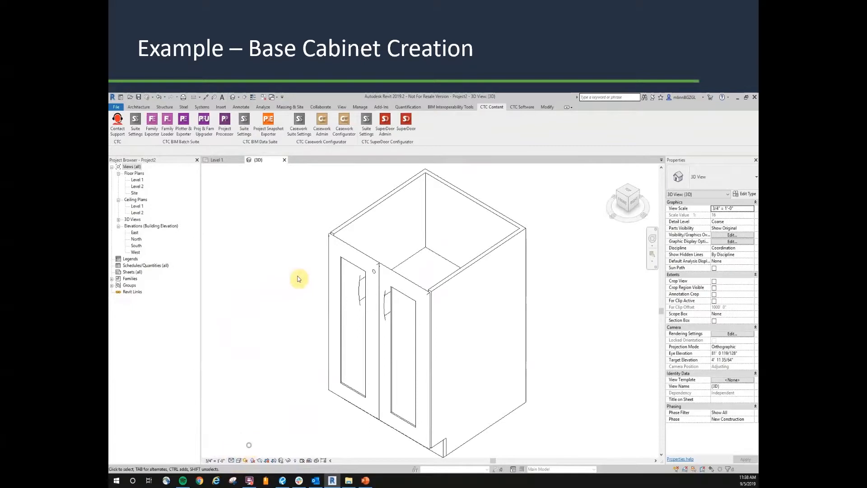
- Set the 3D view's detail level to Fine and look over the cabinet's pulls and interior
left_click(412, 256)
middle_click_drag(566, 258, 571, 279, "shift")
left_click(566, 271)
middle_click_drag(303, 308, 312, 317)
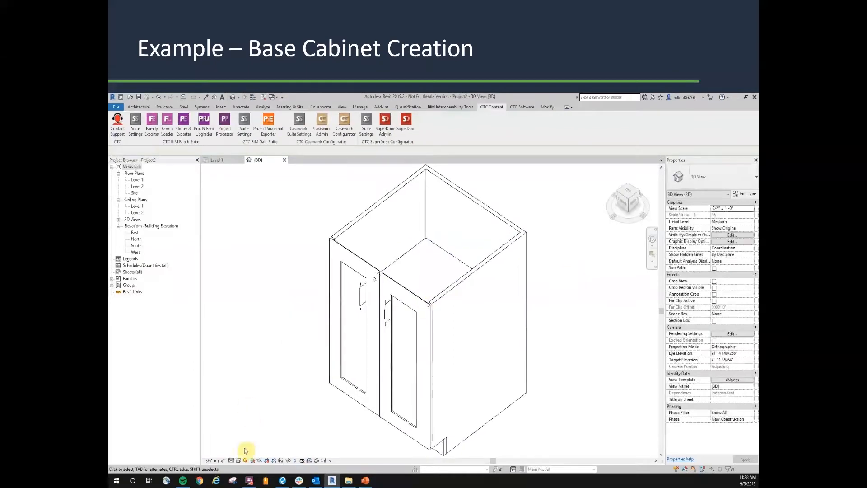
left_click(231, 460)
left_click(240, 452)
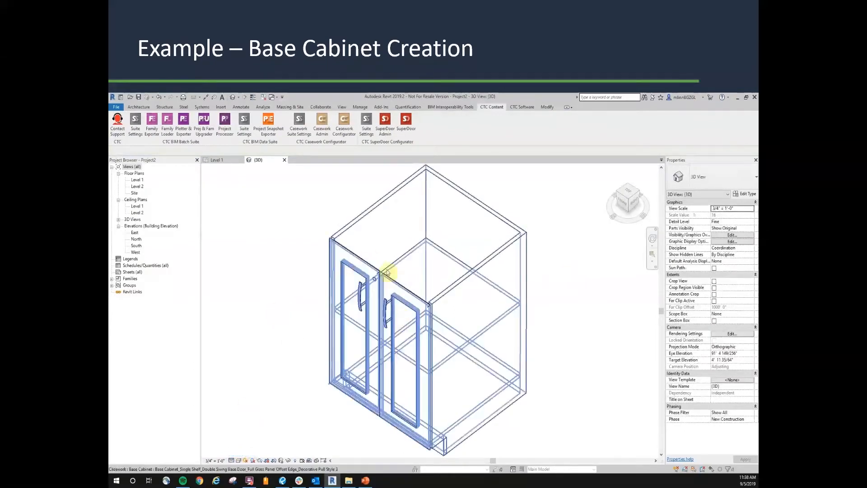
scroll(298, 337, "down", 3)
middle_click_drag(298, 342, 314, 277, "shift")
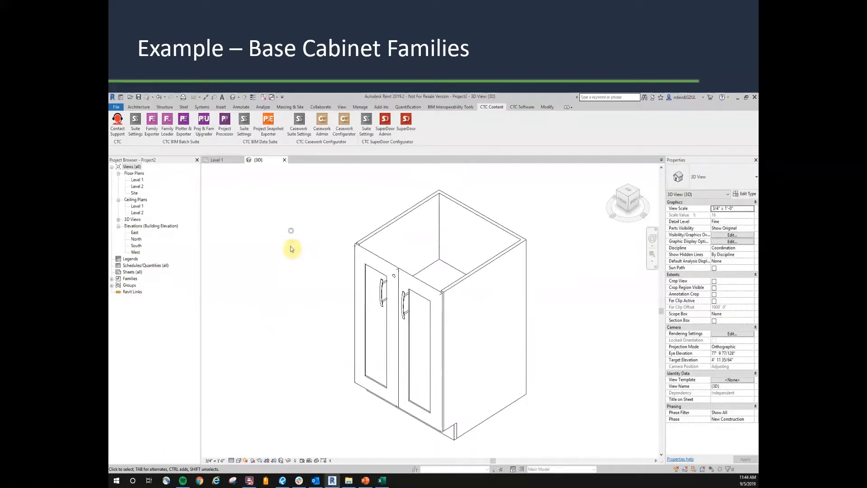
- Select the base cabinet, look through the casework families and types it can be switched to, and clear the selection
left_click(364, 246)
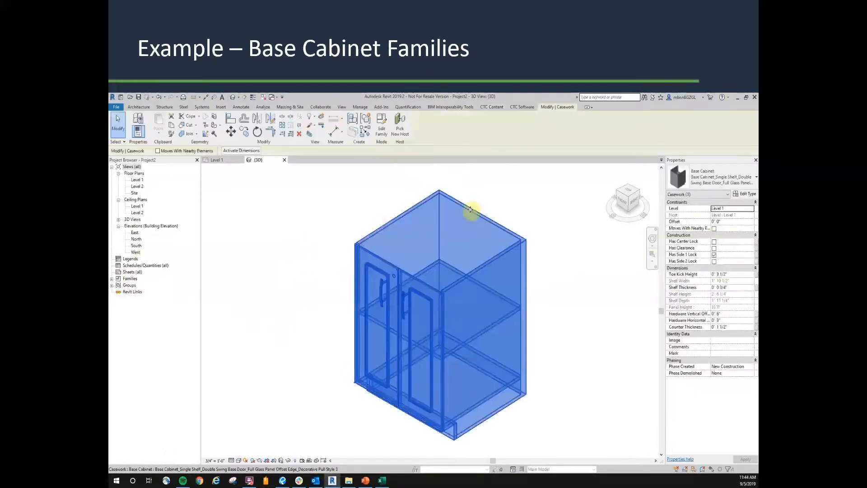
left_click(705, 178)
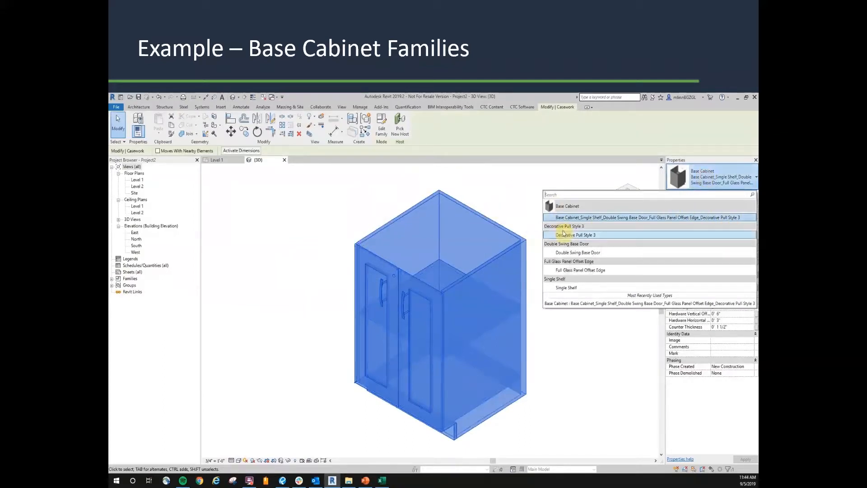
left_click(574, 345)
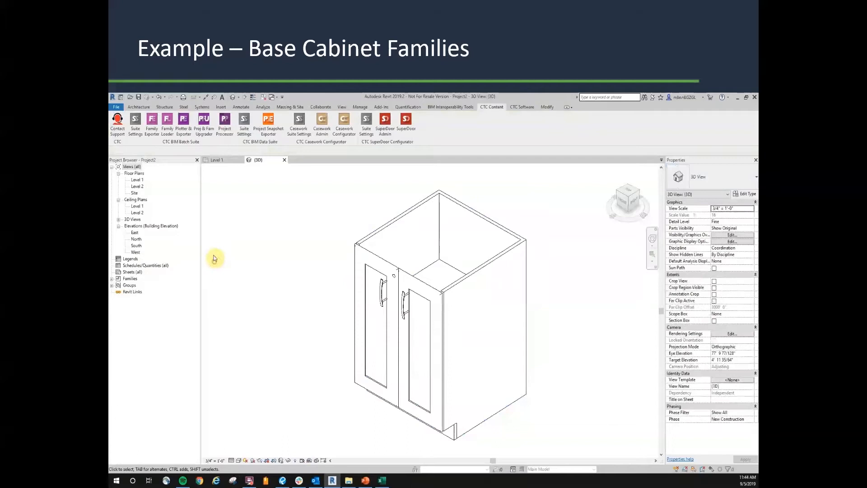
- Expand the project's Casework families and look up the type under the Base Cabinet family
left_click(112, 280)
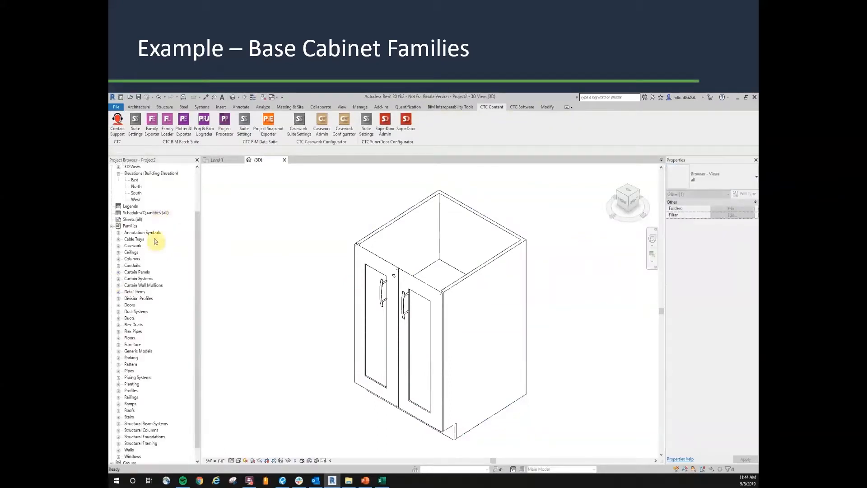
left_click(128, 246)
left_click(119, 245)
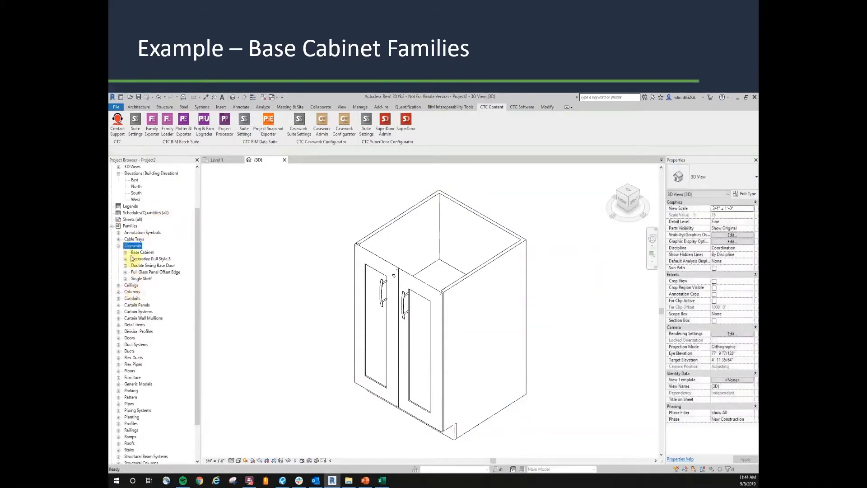
left_click(125, 252)
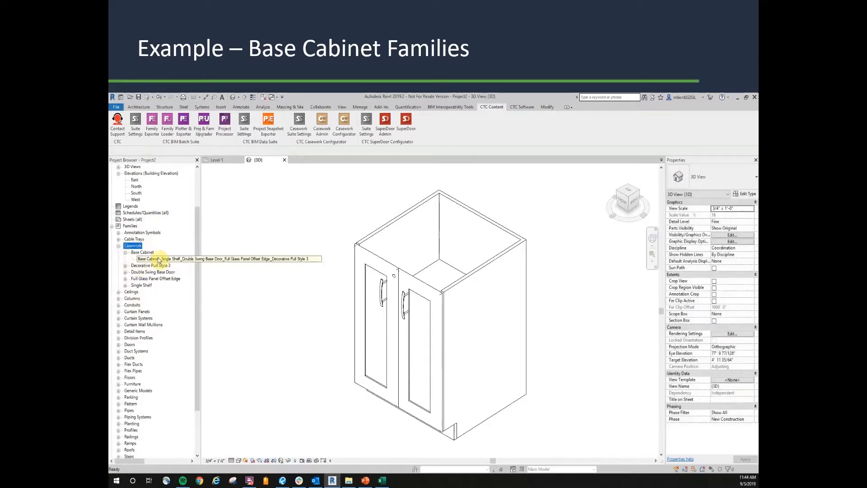
left_click(158, 258)
left_click(273, 312)
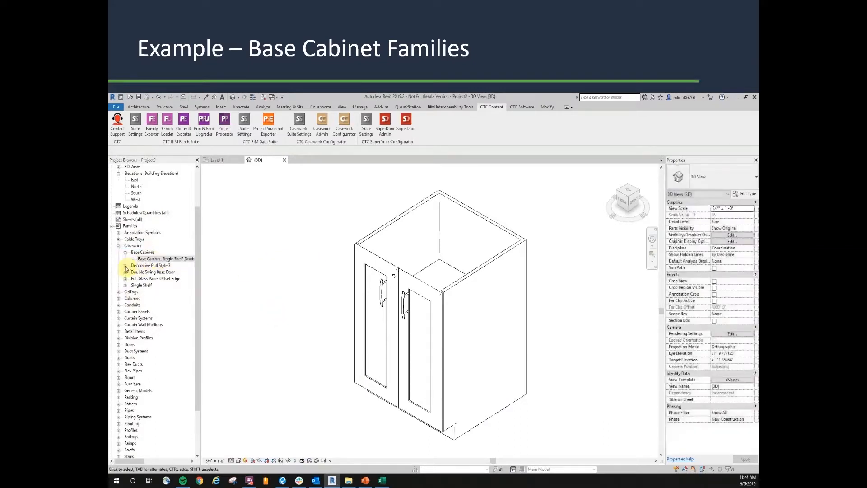
- Look up the types under the Decorative Pull Style 3, Double Swing Base Door, Full Glass Panel Offset Edge and Single Shelf families
left_click(126, 265)
left_click(152, 273)
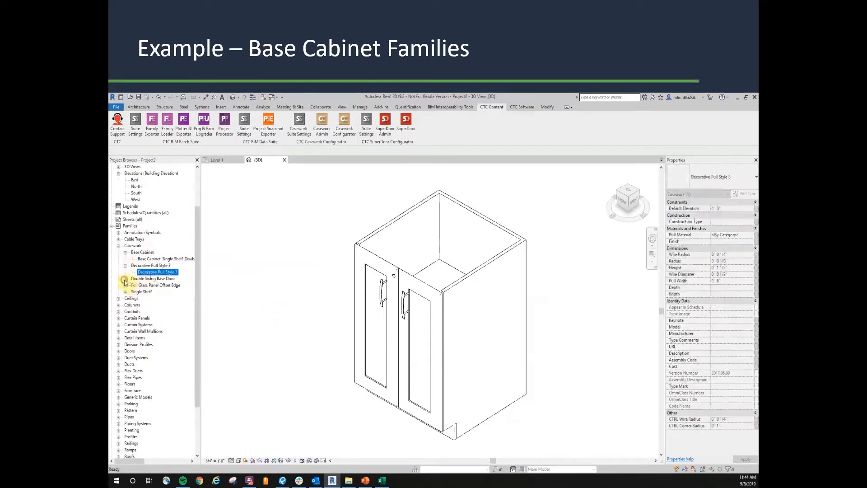
left_click(125, 278)
left_click(149, 285)
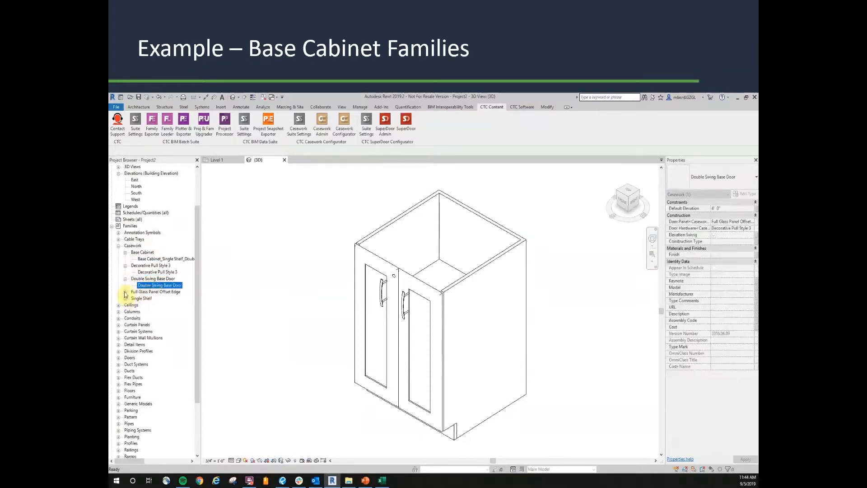
left_click(126, 292)
left_click(125, 305)
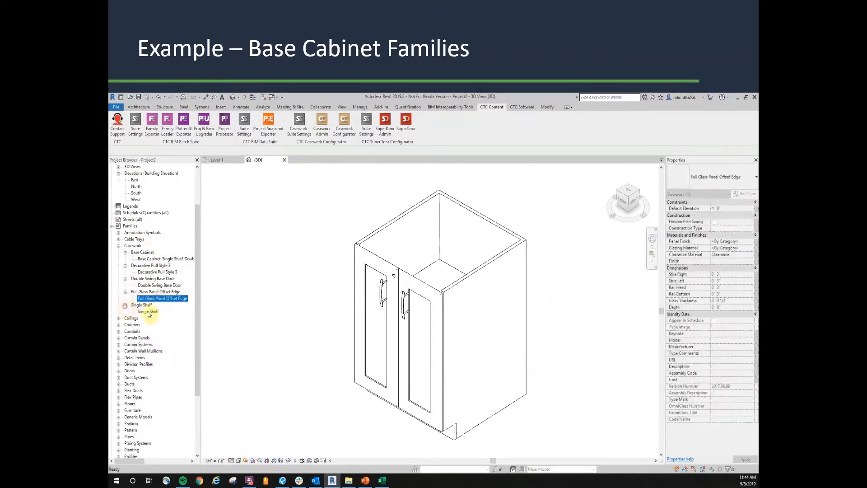
left_click(235, 299)
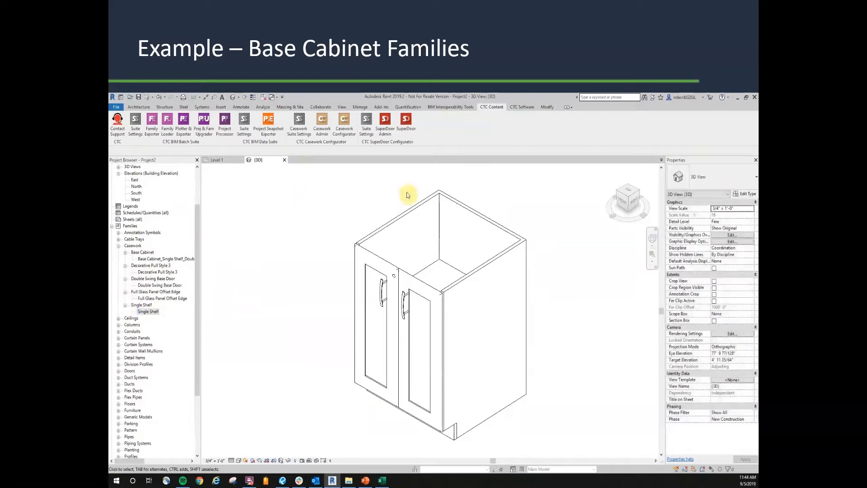
- Select the nested Double Swing Base Door inside the base cabinet, view its properties, and clear the selection
left_click(406, 218)
left_click(545, 186)
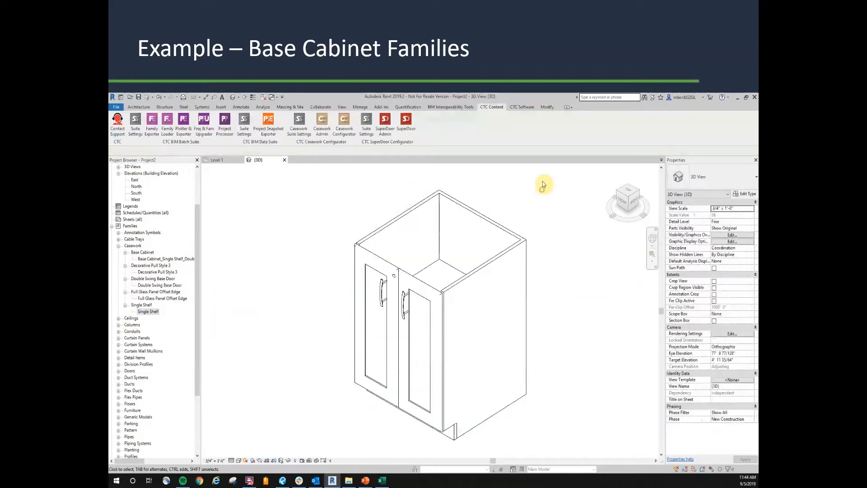
key("Tab")
left_click(386, 266)
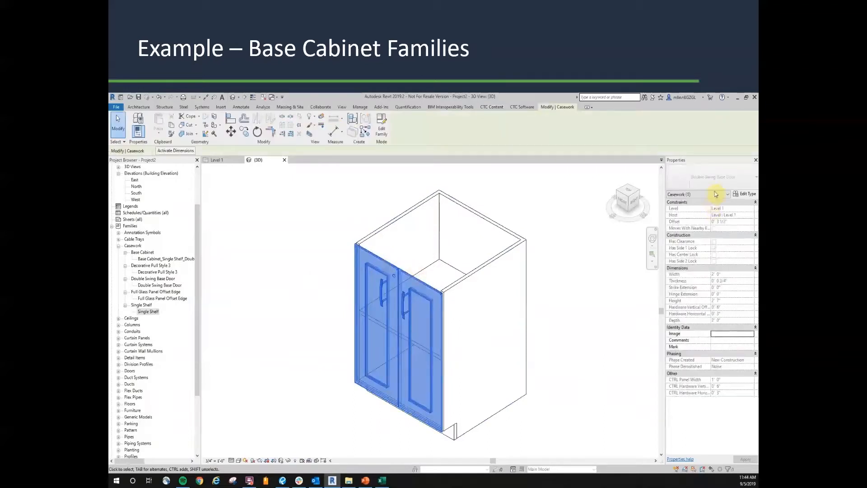
left_click(560, 213)
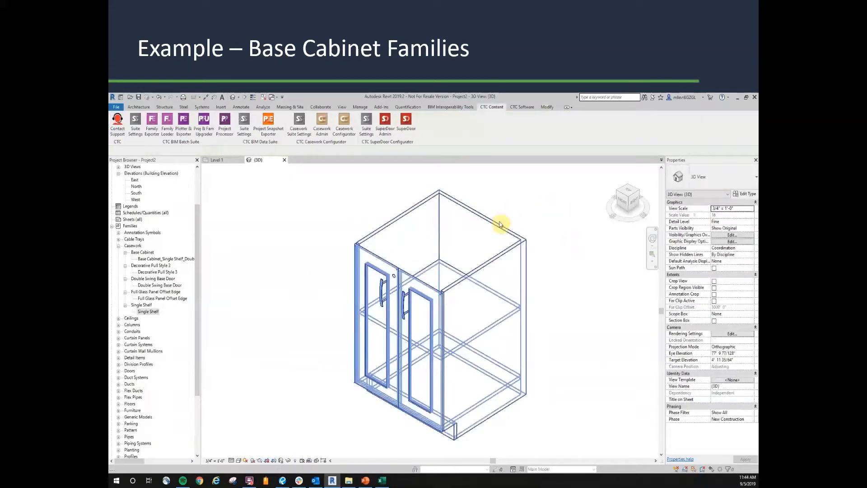
- Inspect the cabinet's nested Single Shelf and one door pull by selecting each in turn, and clear the selection
key("Tab")
left_click(450, 267)
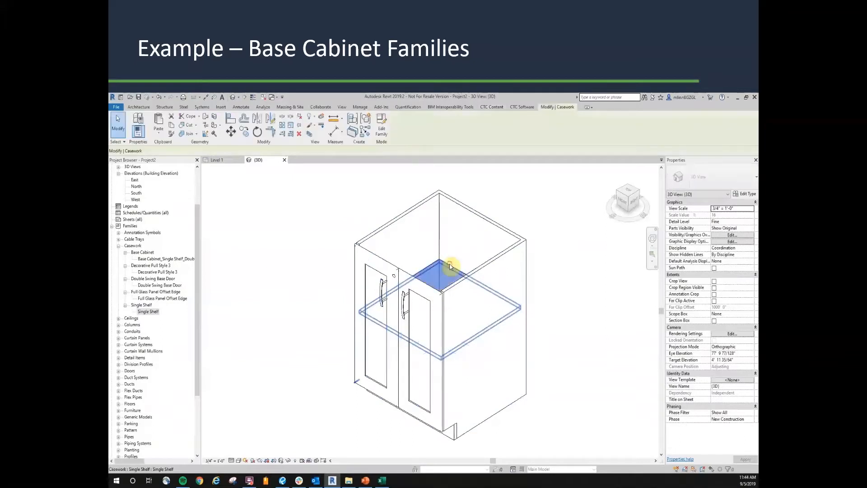
left_click(575, 318)
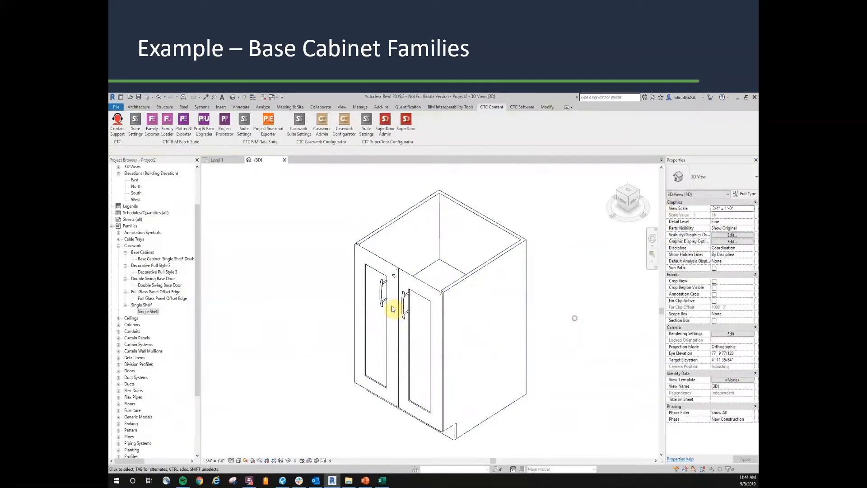
key("Tab")
key("Tab")
left_click(403, 304)
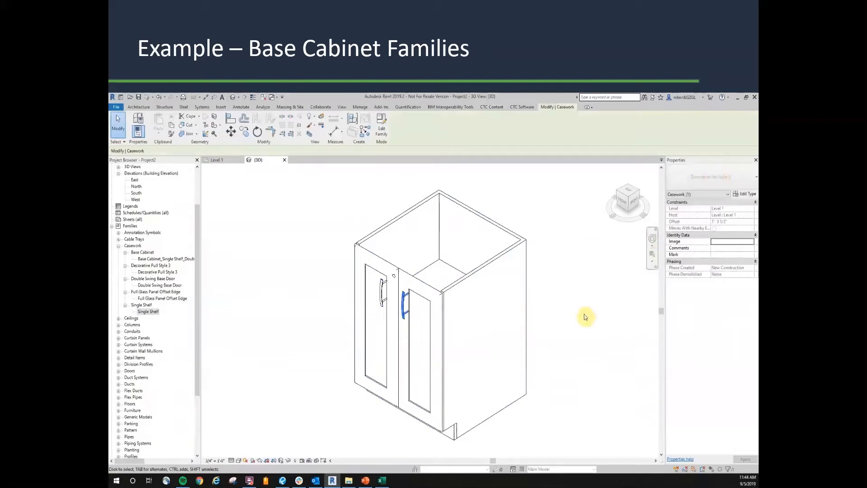
left_click(565, 284)
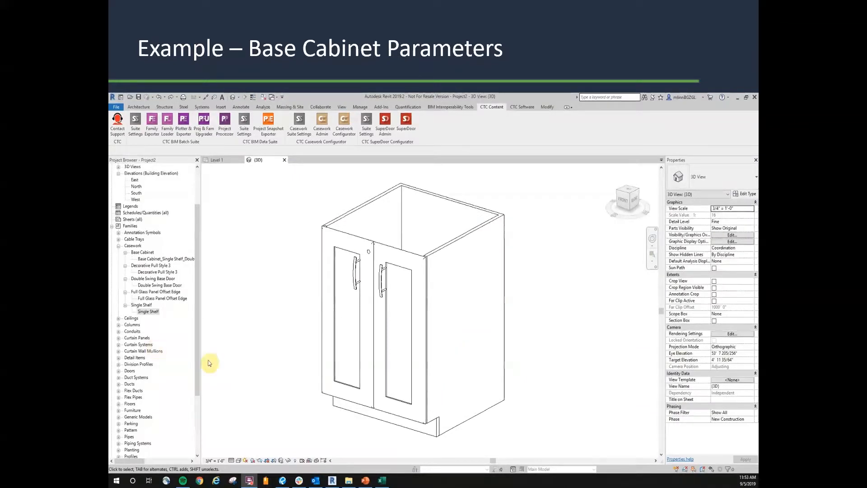
- Set the base cabinet's Toe Kick Height to 5.5" and check the cabinet's base in 3D
left_click(506, 280)
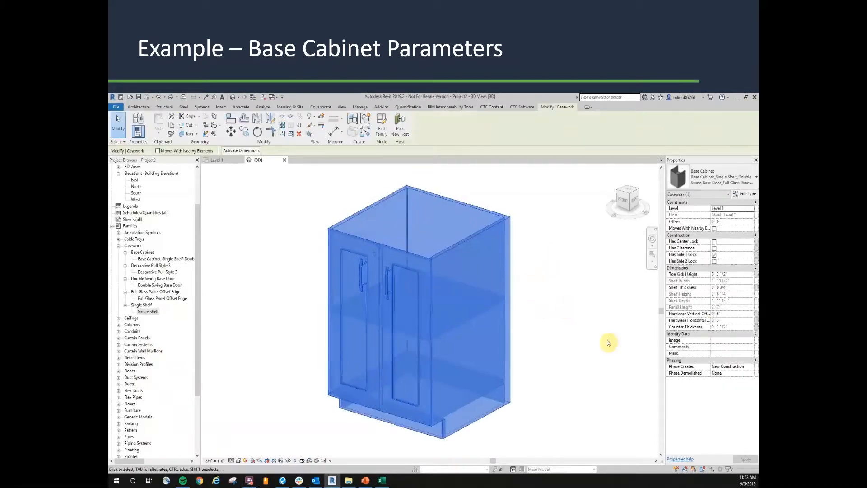
left_click(739, 274)
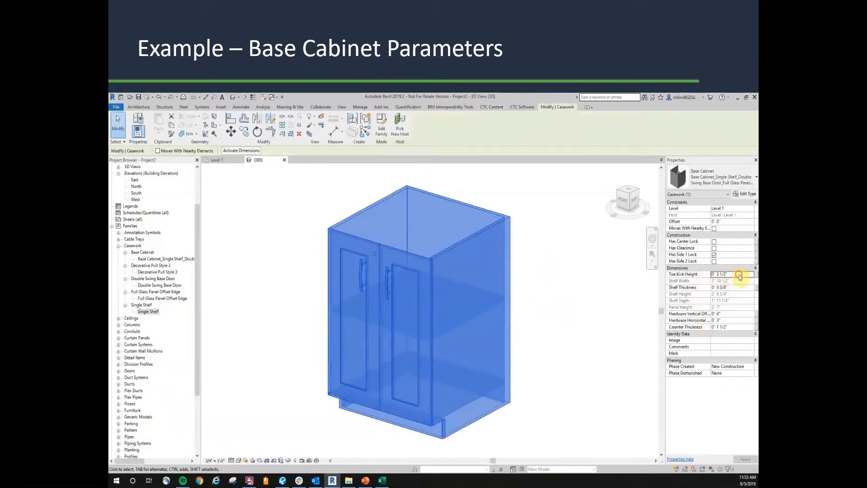
type("0 5.5")
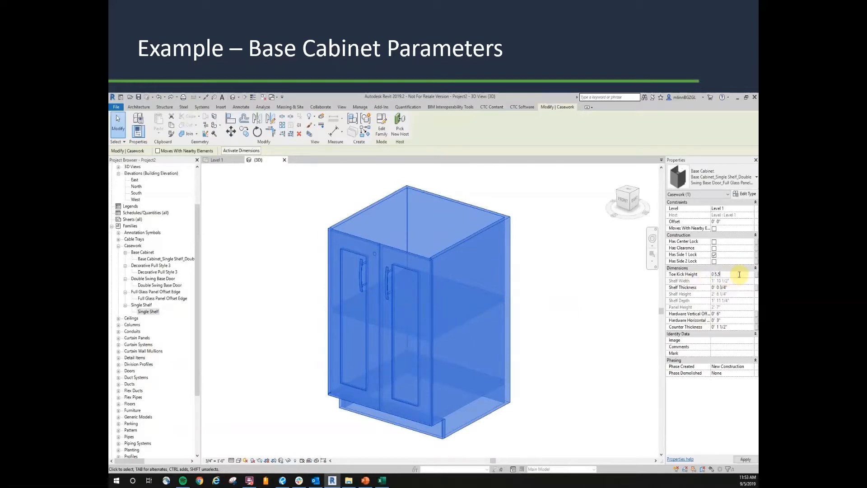
left_click(575, 308)
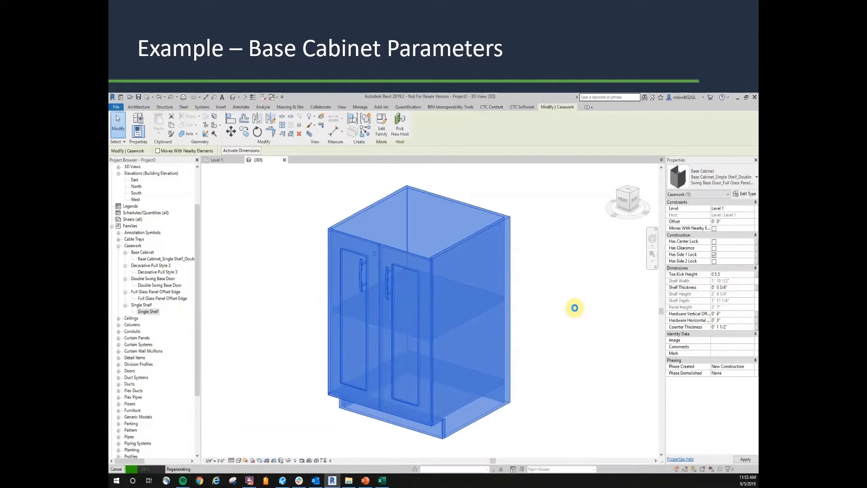
scroll(452, 401, "up", 4)
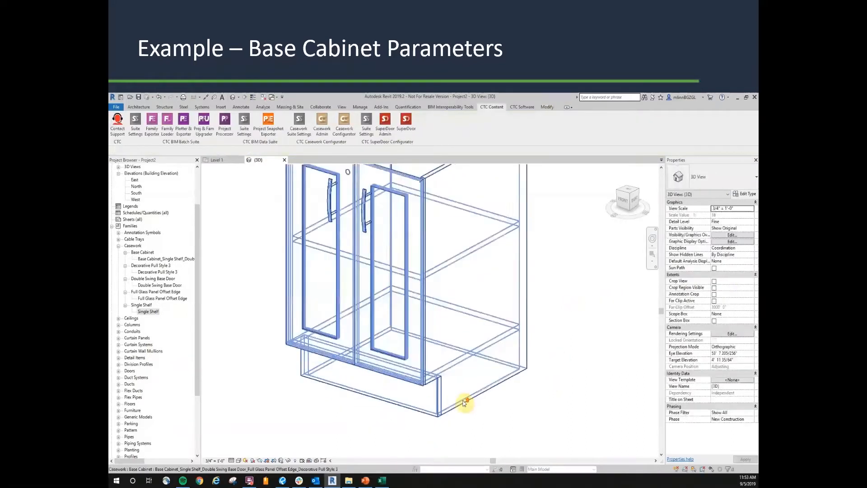
- Set the base cabinet's Toe Kick Height back to 3.5" and clear the selection
left_click(519, 379)
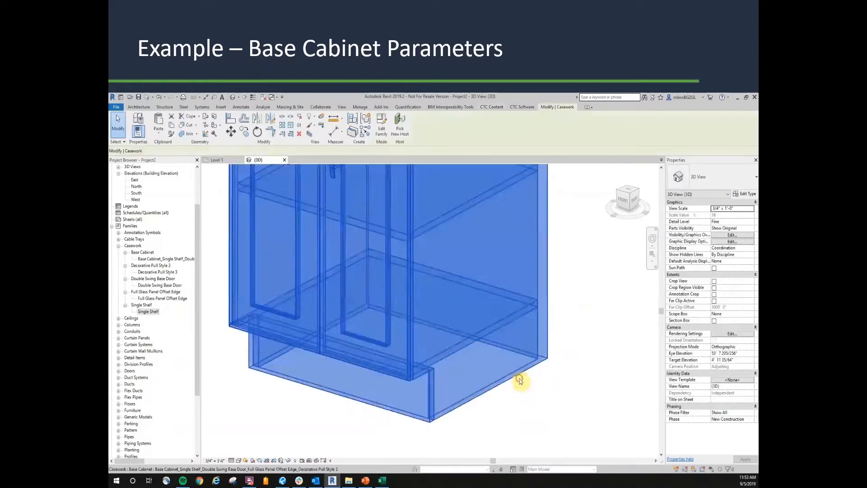
left_click(738, 275)
type("0 3.5")
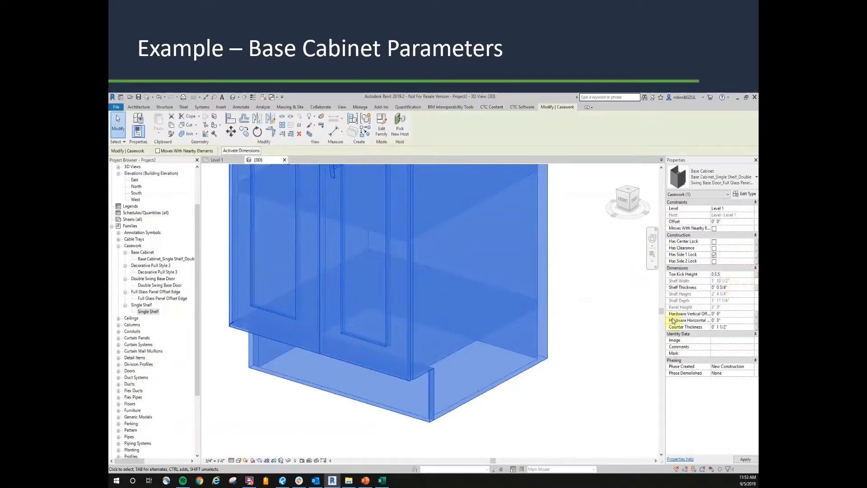
left_click(598, 285)
middle_click_drag(595, 284, 591, 345)
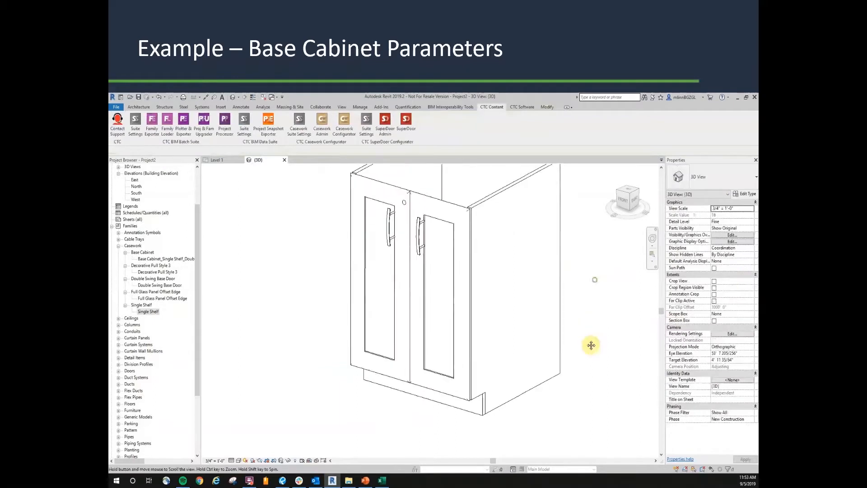
- Set the base cabinet's Shelf Thickness to 1.5"
left_click(547, 282)
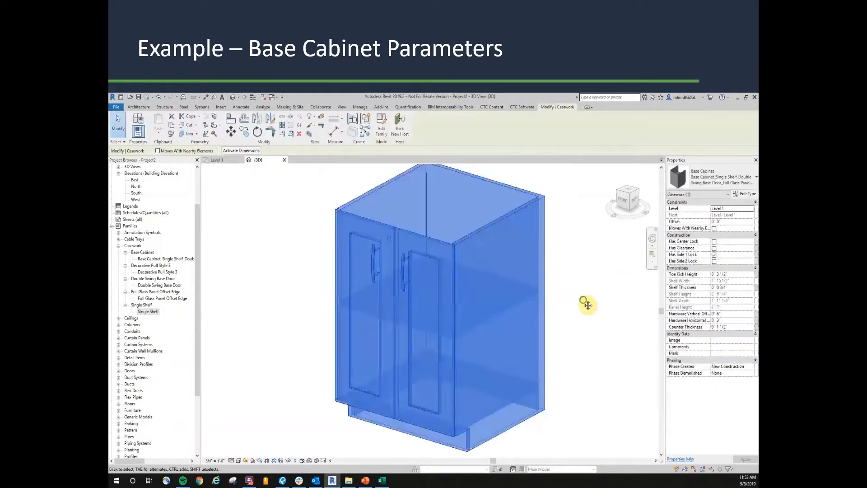
left_click(737, 287)
type("0 1.5")
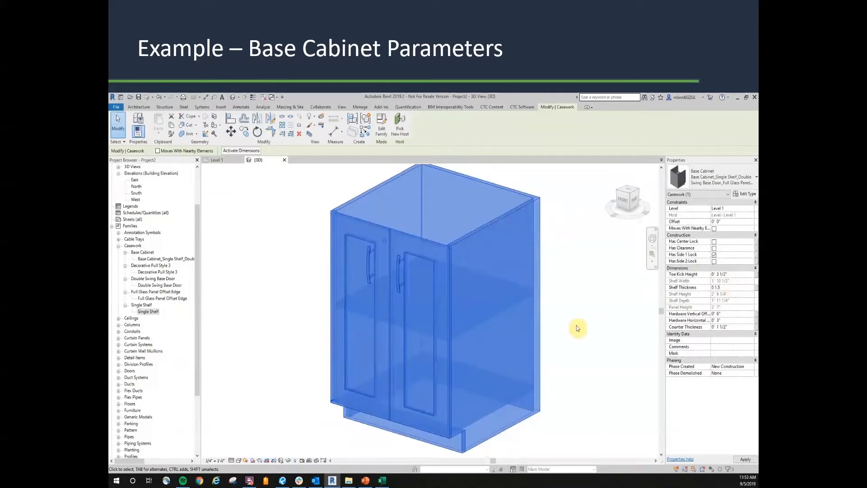
key("Return")
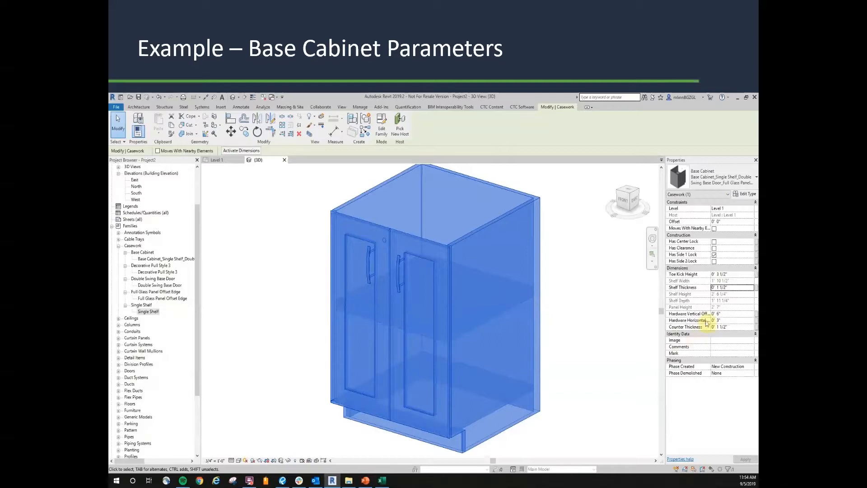
- Set the base cabinet's Shelf Thickness back to 3/4" and clear the selection
left_click(735, 287)
type("0 3/4")
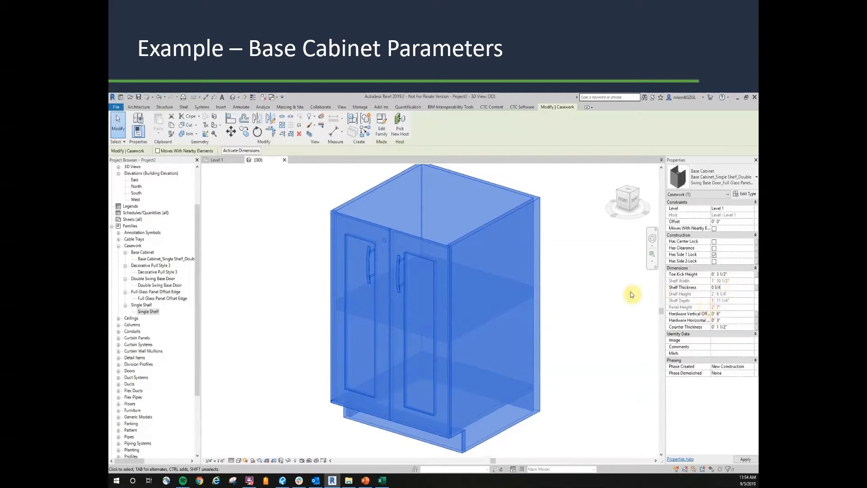
key("Return")
left_click(579, 274)
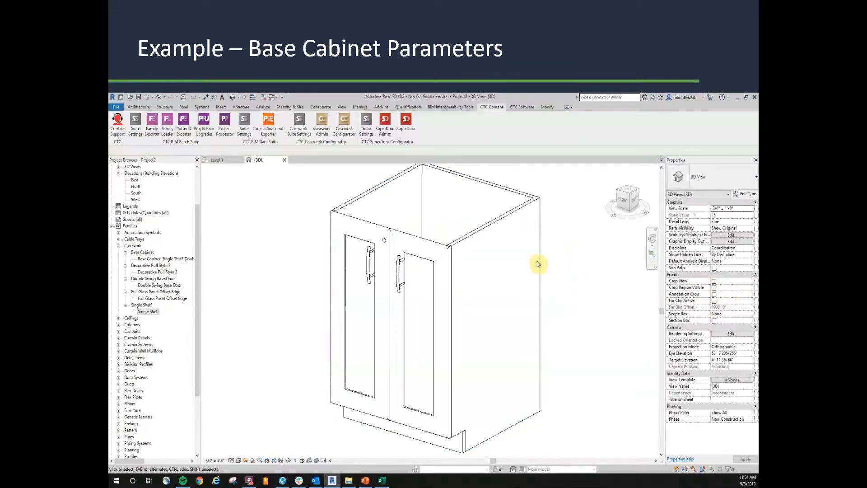
- Set the base cabinet's hardware horizontal offset to 2" and check the pulls' position on the doors
left_click(538, 262)
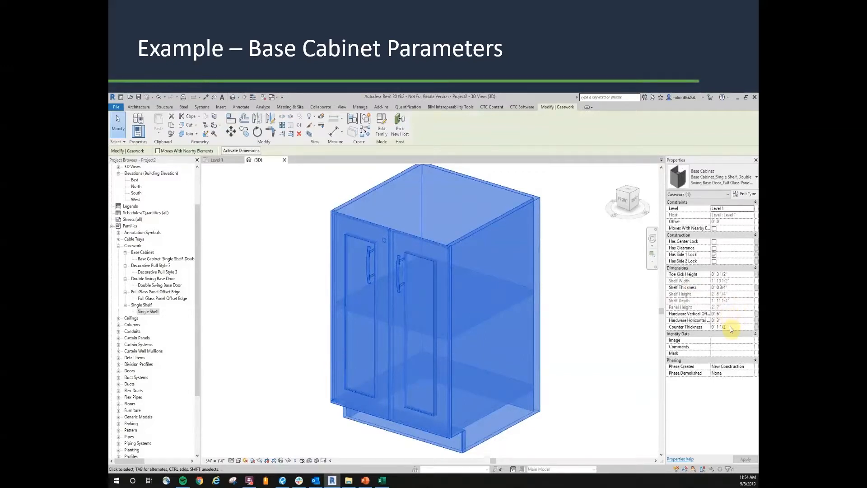
left_click(580, 343)
scroll(362, 260, "up", 5)
scroll(413, 270, "up", 3)
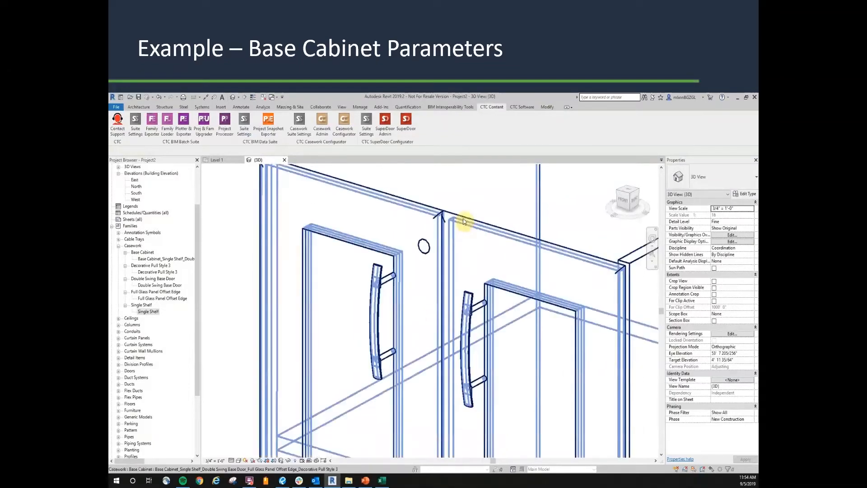
left_click(464, 222)
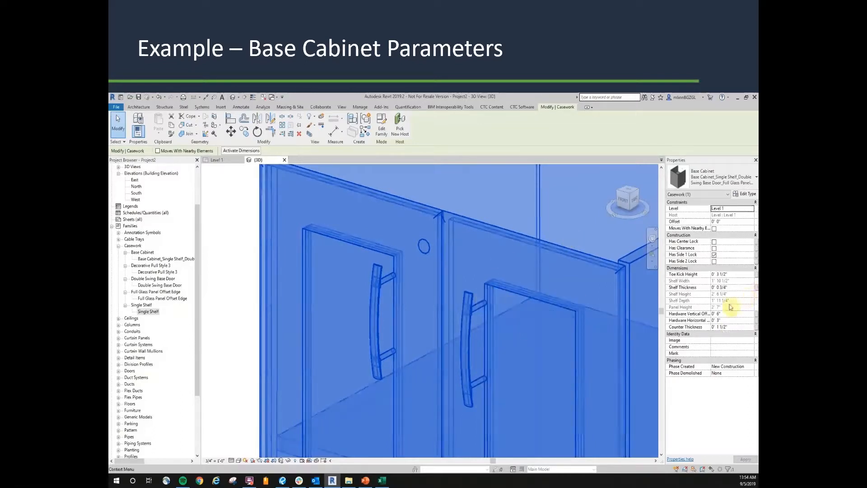
left_click(732, 321)
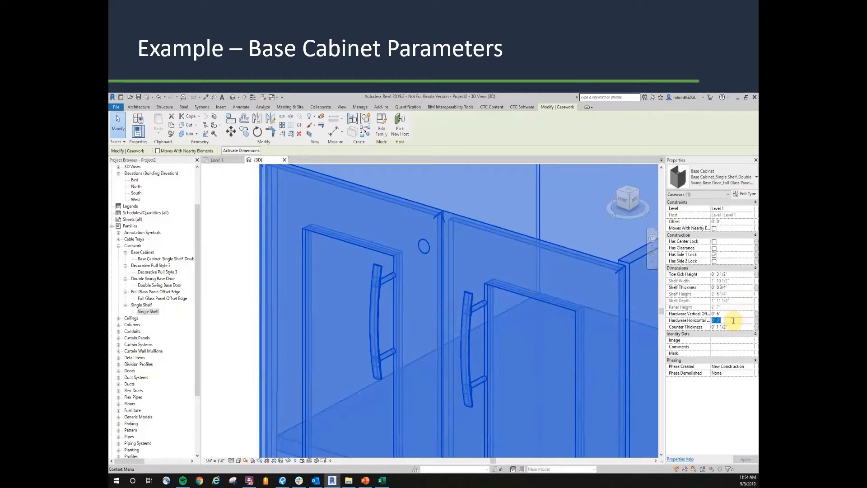
type("0 2")
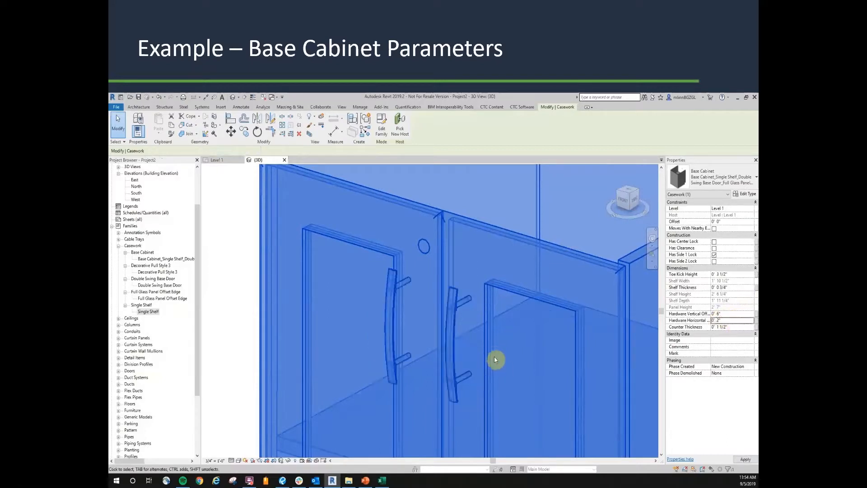
- Try a hardware horizontal offset of 2.5" for the cabinet's pulls, and set it back to 2"
left_click(731, 322)
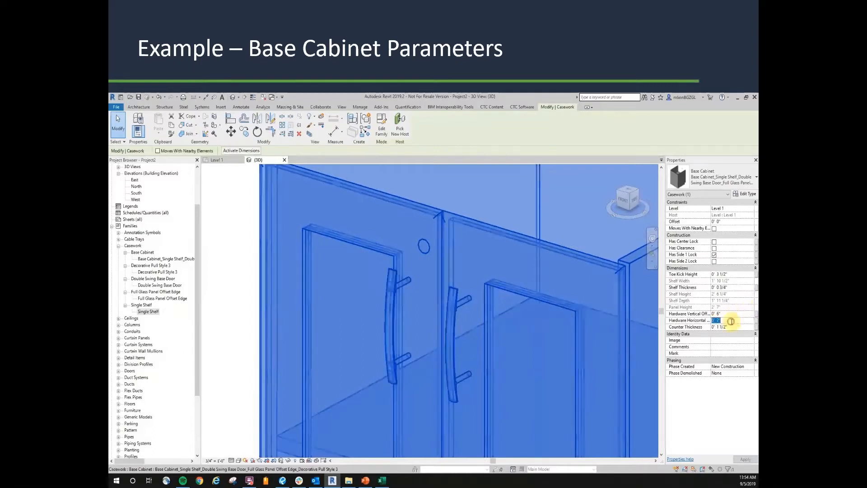
type("0 2")
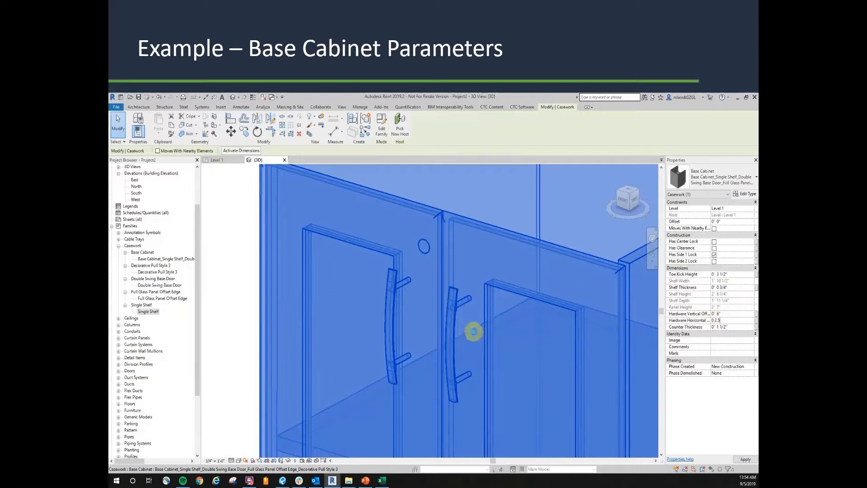
key("Return")
left_click(734, 320)
type("0 2")
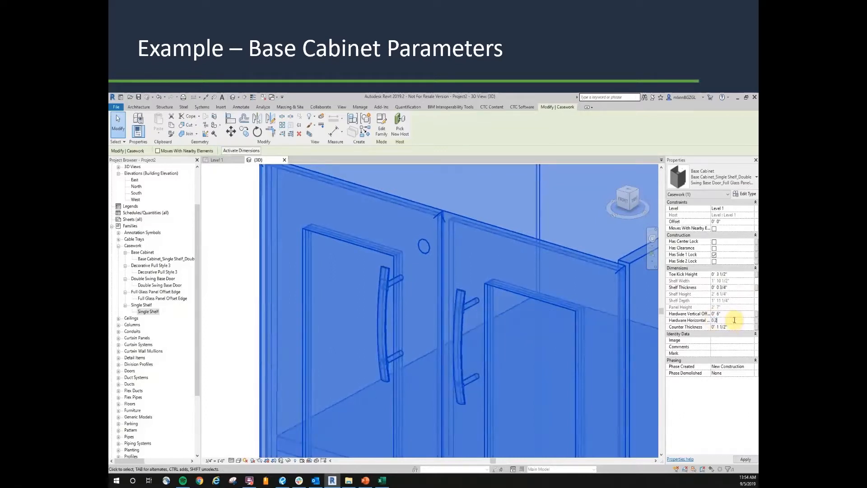
left_click(549, 320)
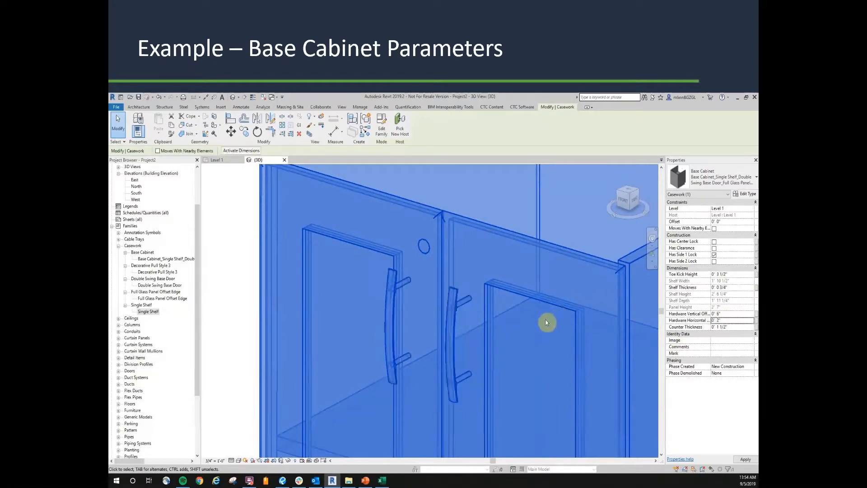
- Set the base cabinet's hardware vertical offset to 8"
left_click(730, 313)
type("0 8")
key("Return")
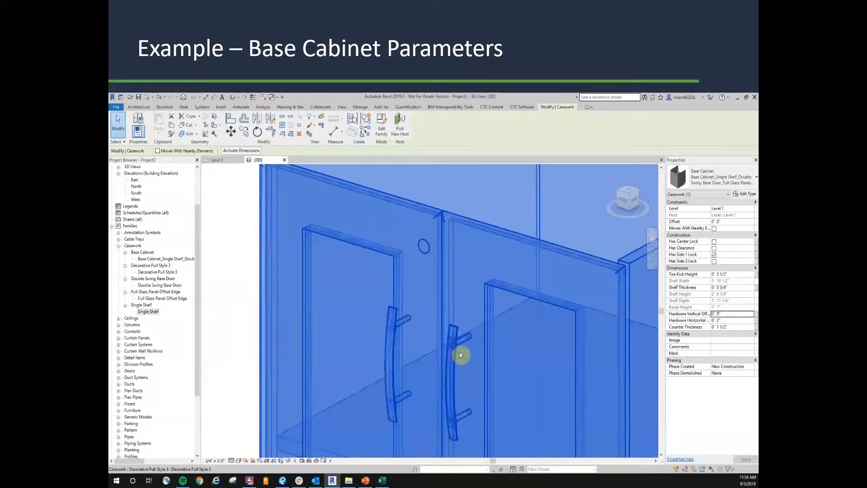
- Set the base cabinet's hardware vertical offset to 6" and check the pulls' position on the doors
left_click(731, 314)
type("0 6")
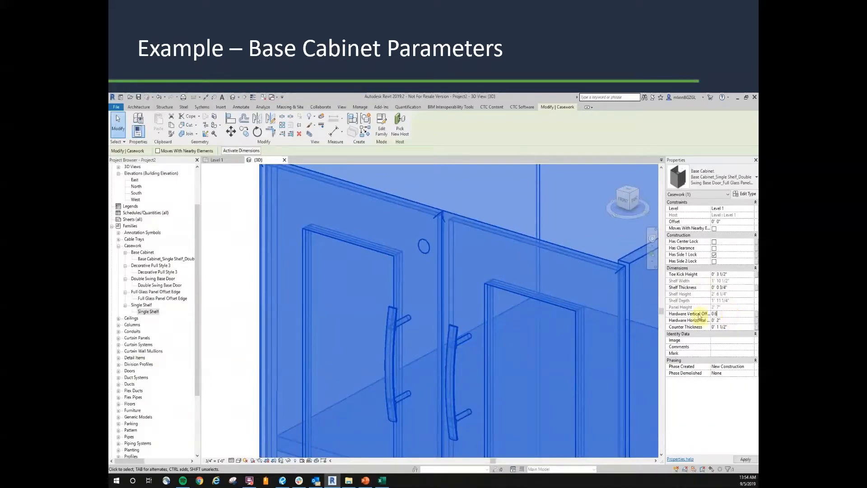
left_click(535, 340)
scroll(536, 345, "down", 2)
middle_click_drag(538, 355, 499, 334)
scroll(499, 335, "up", 2)
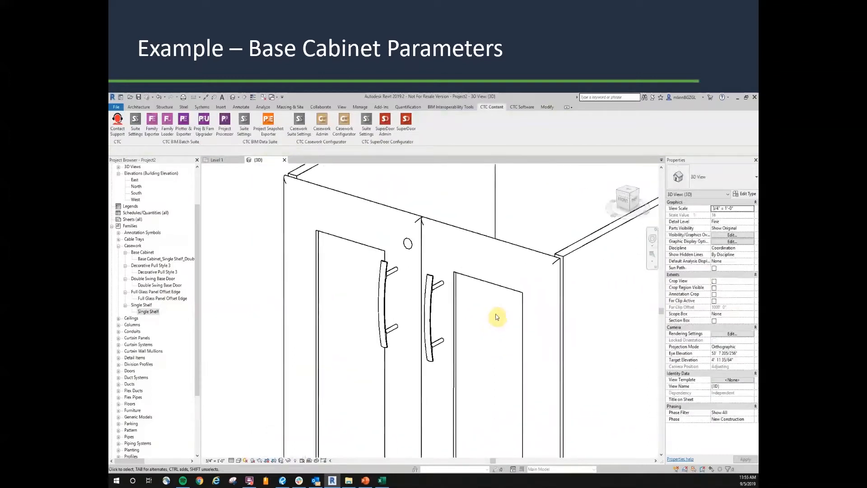
- Try a Counter Thickness of 4" on the base cabinet, and set it back to 1 1/2"
left_click(540, 212)
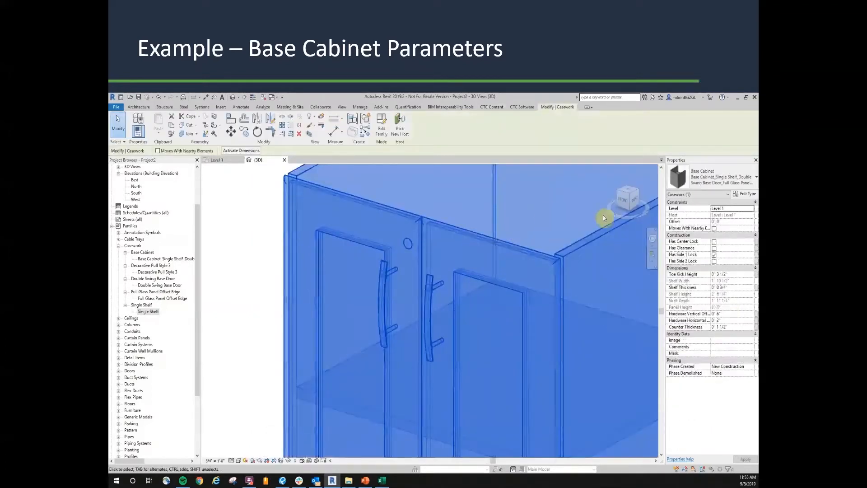
scroll(460, 306, "down", 3)
middle_click_drag(463, 312, 412, 285)
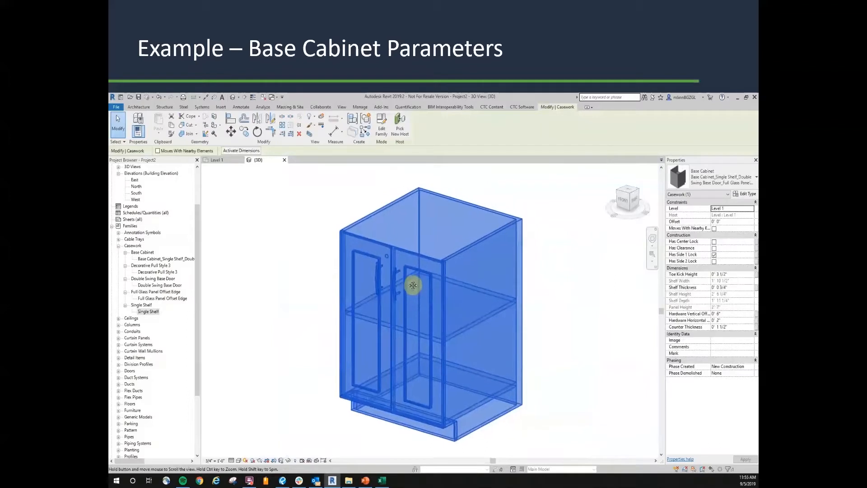
left_click(557, 290)
left_click(530, 293)
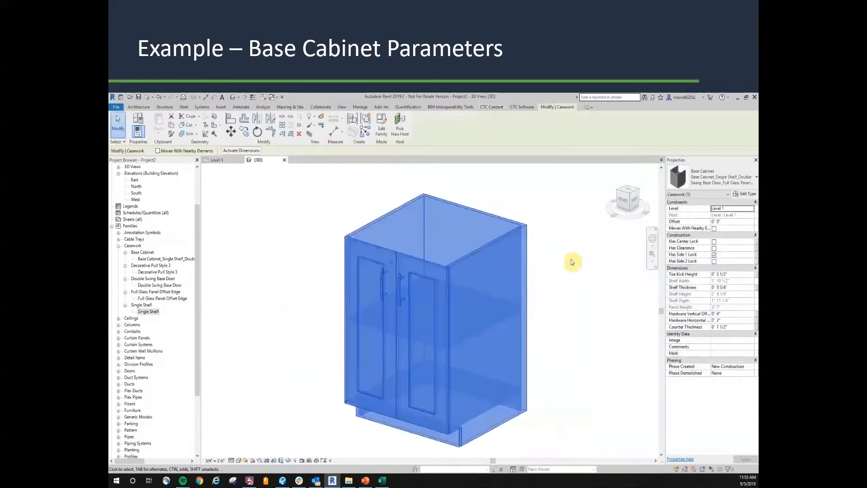
left_click(735, 327)
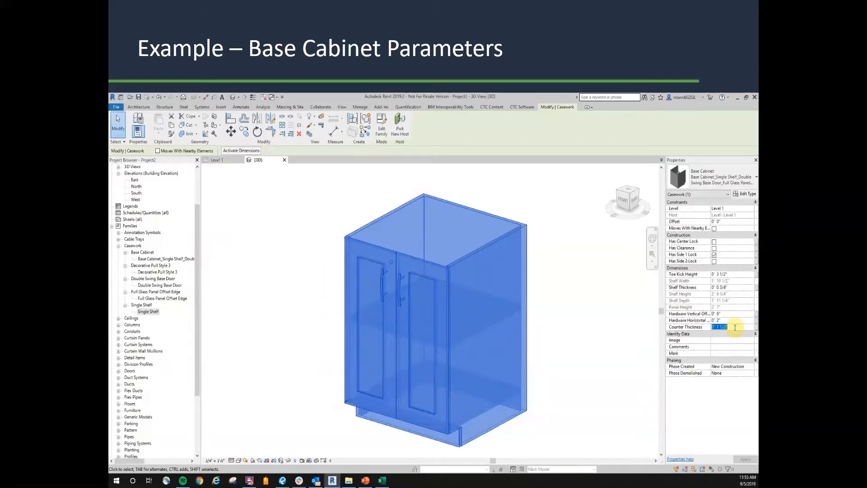
type("0 4")
left_click(539, 229)
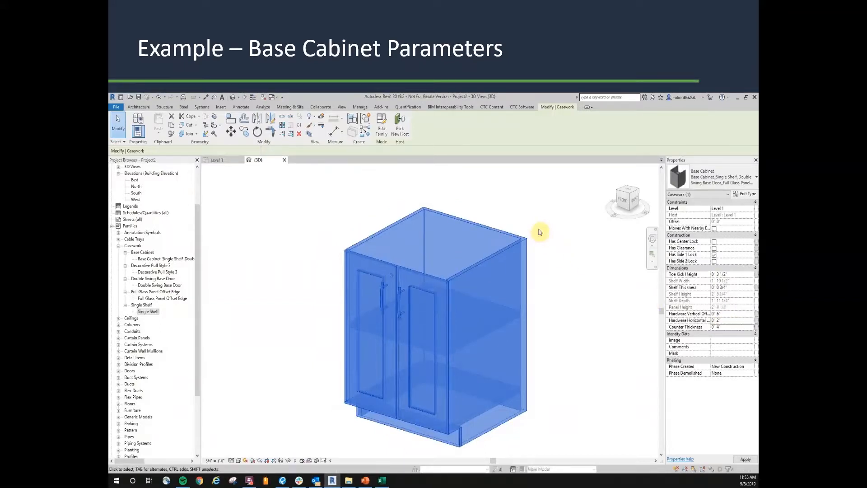
left_click(732, 327)
type("0 1.")
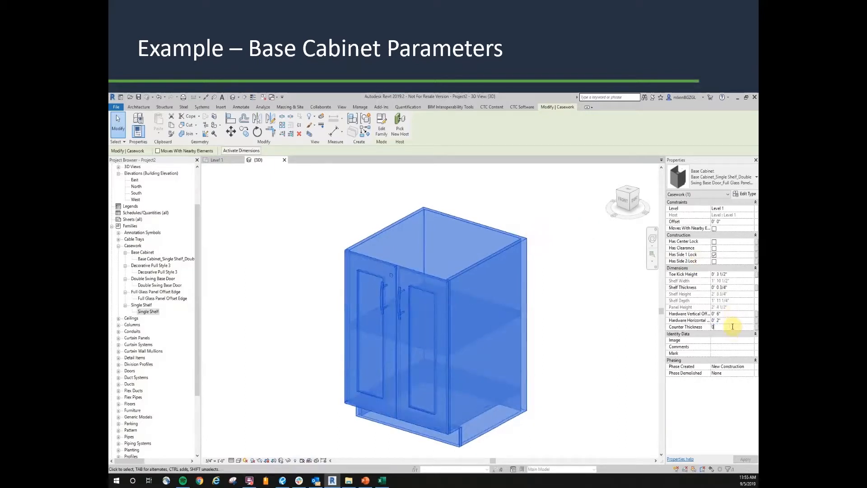
type("5")
left_click(545, 236)
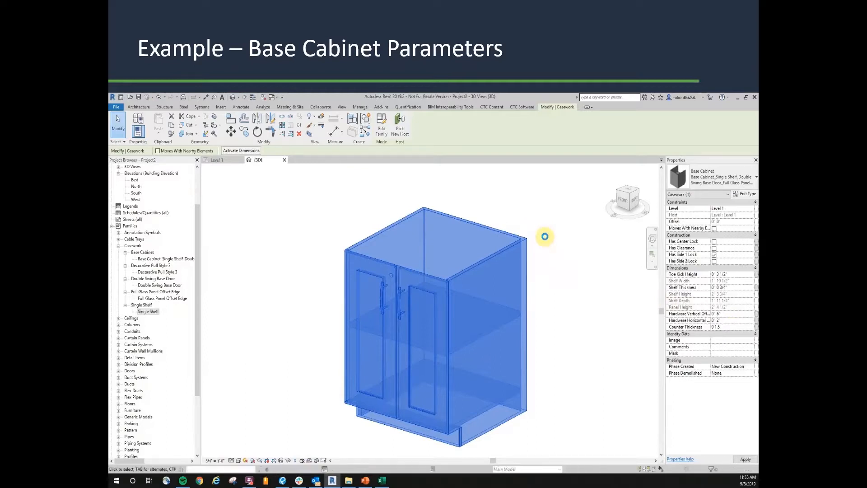
- Open the base cabinet's type properties and apply a Width of 3' 0"
middle_click_drag(539, 275, 471, 265)
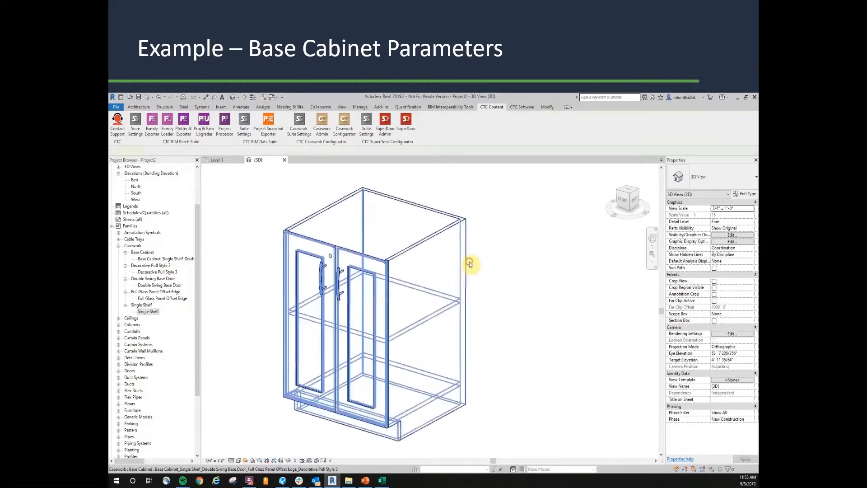
left_click(469, 265)
left_click(745, 193)
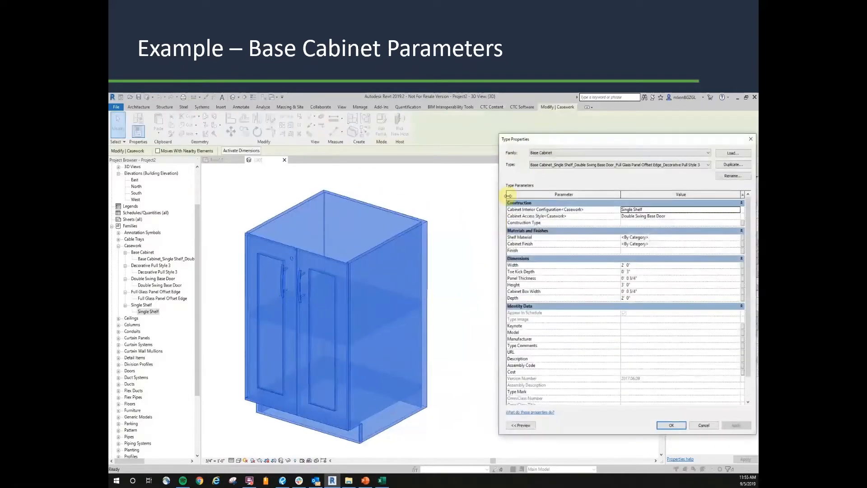
left_click_drag(567, 142, 542, 159)
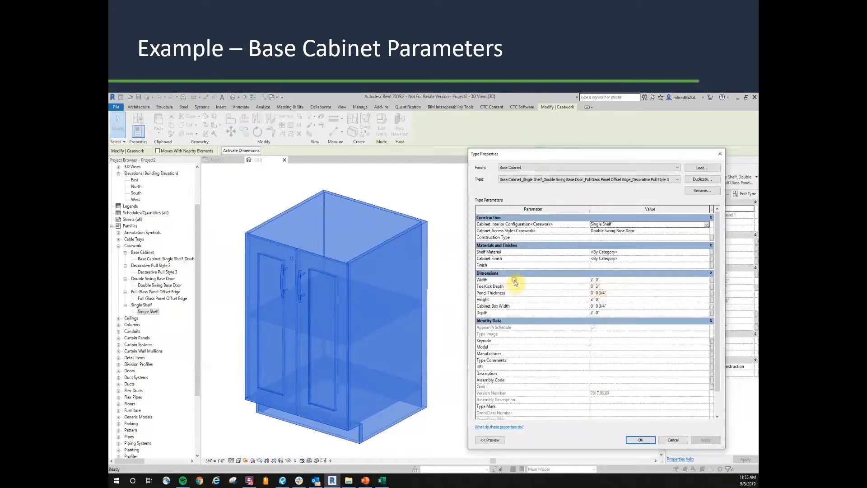
left_click(615, 280)
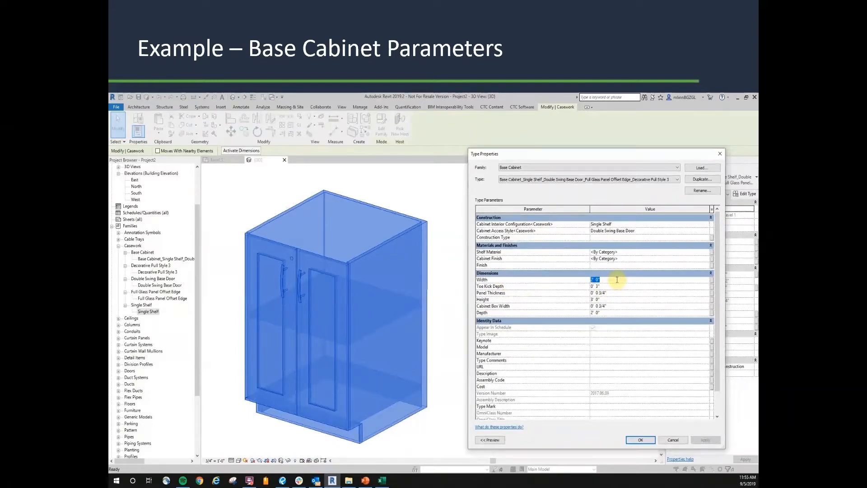
left_click(705, 439)
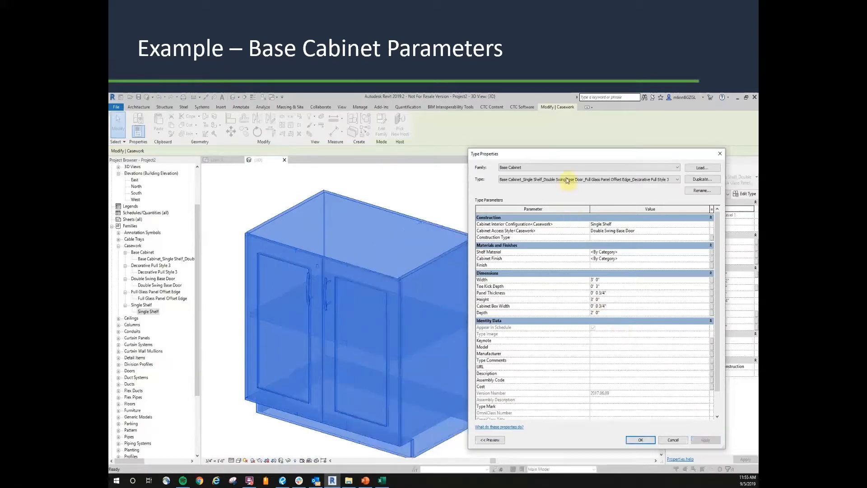
- Apply a Toe Kick Depth of 6" to the base cabinet type
left_click_drag(563, 156, 585, 155)
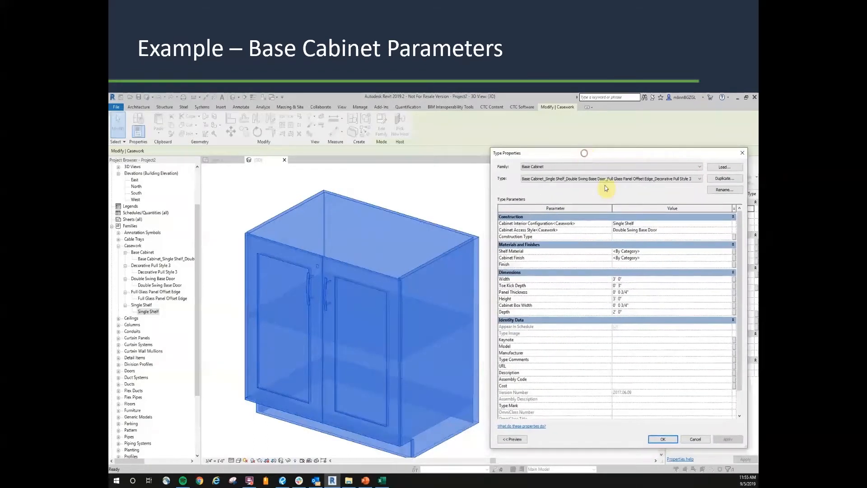
left_click(634, 285)
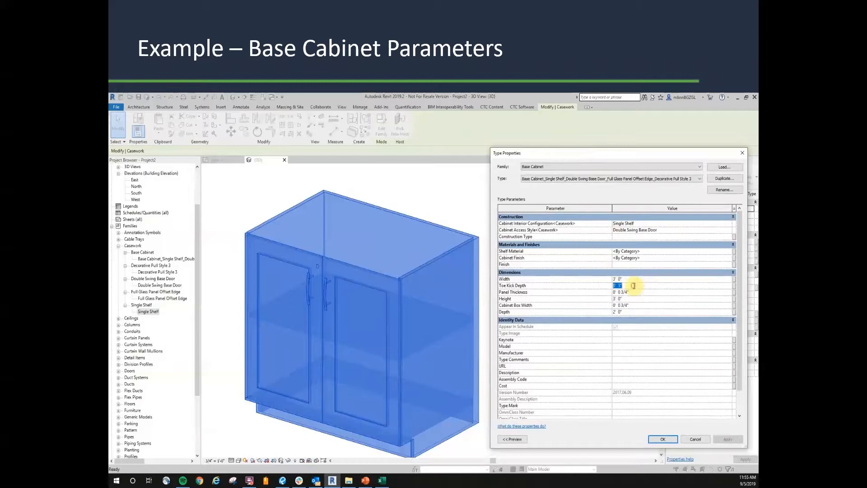
type("0 6")
left_click(728, 439)
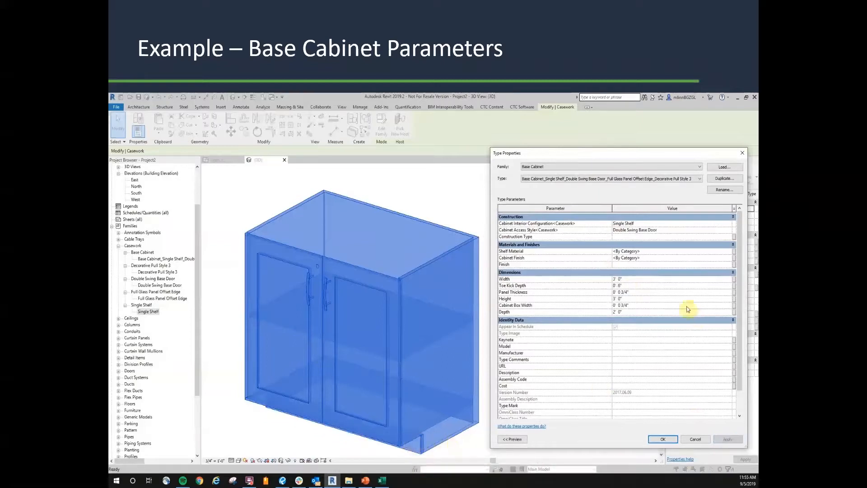
- Set the cabinet type's Toe Kick Depth back to 3" and its Width back to 2' 0", and apply both
left_click(642, 286)
type("0 3")
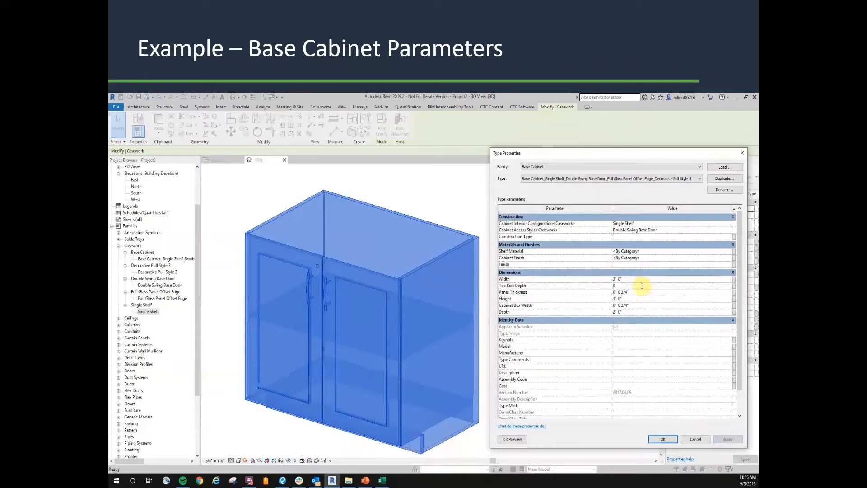
left_click(641, 278)
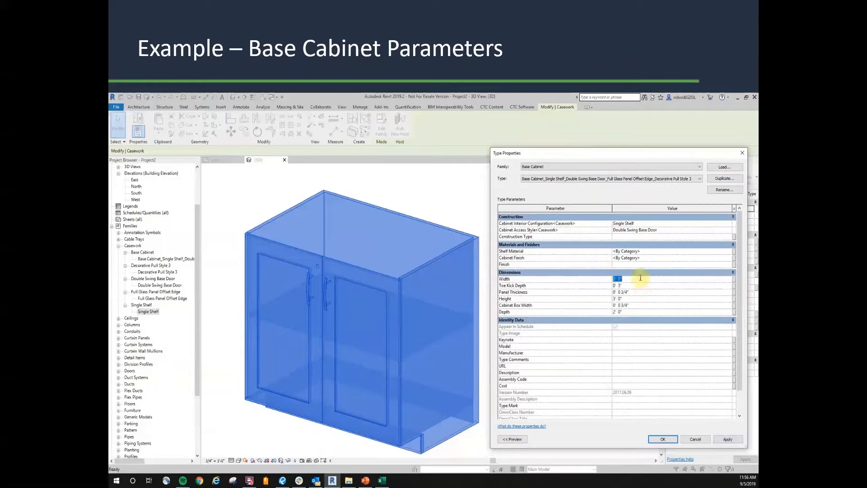
type("2")
left_click(637, 293)
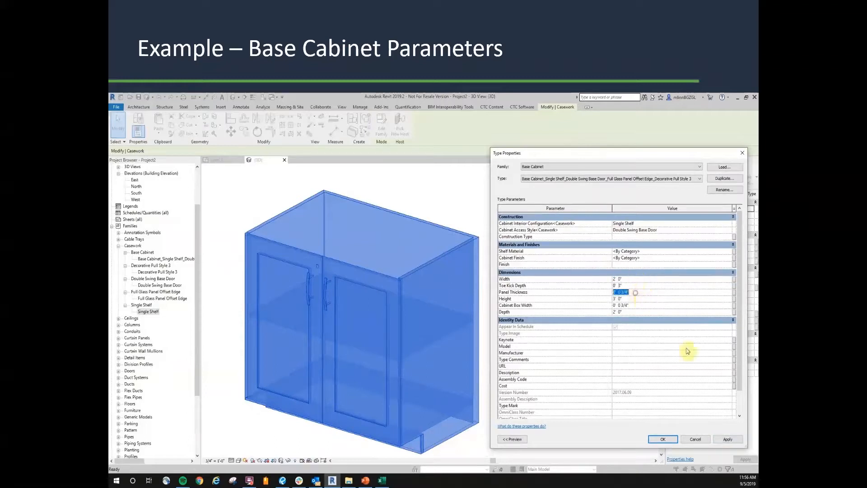
left_click(728, 440)
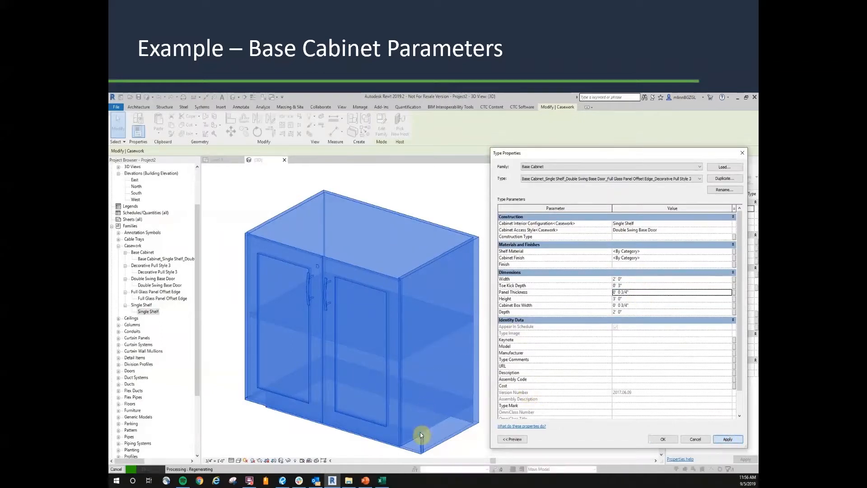
- Try a Height of 2' 10" for the base cabinet type, and set it back to 3' 0"
left_click(634, 299)
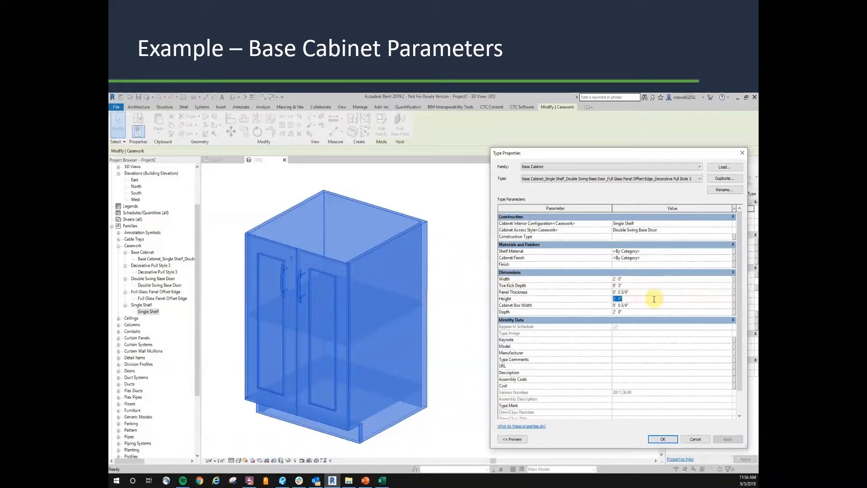
type("2 10")
left_click(728, 440)
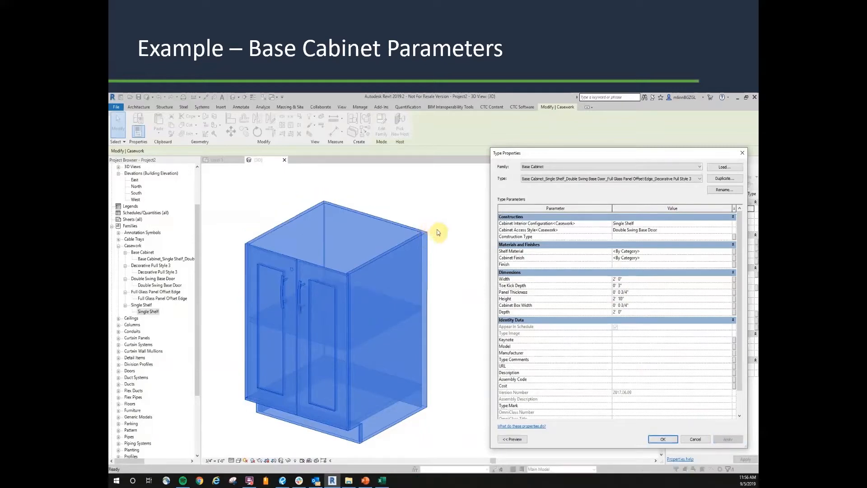
left_click(635, 298)
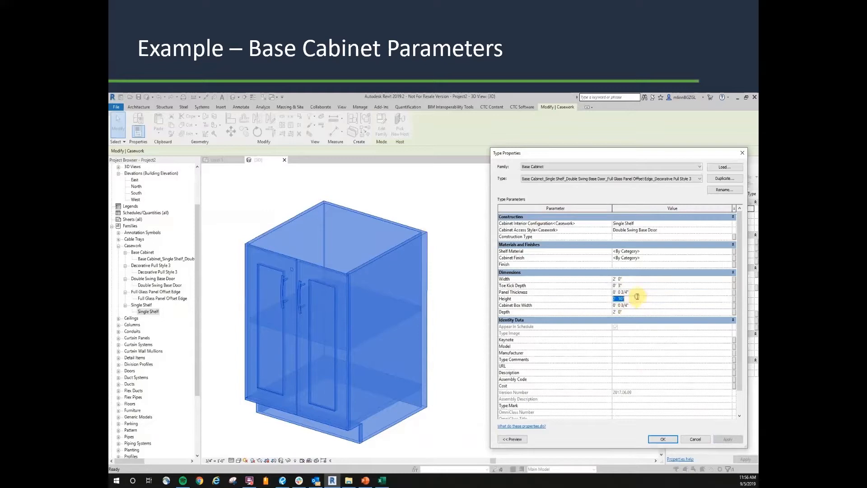
type("3")
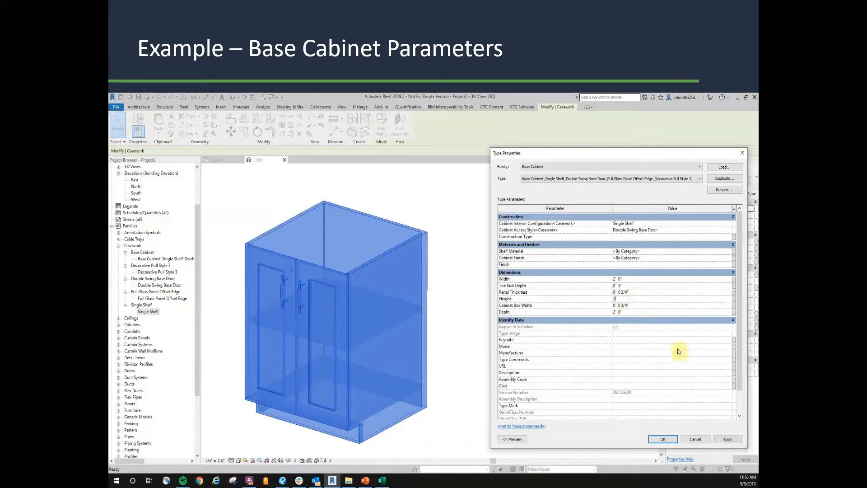
left_click(732, 438)
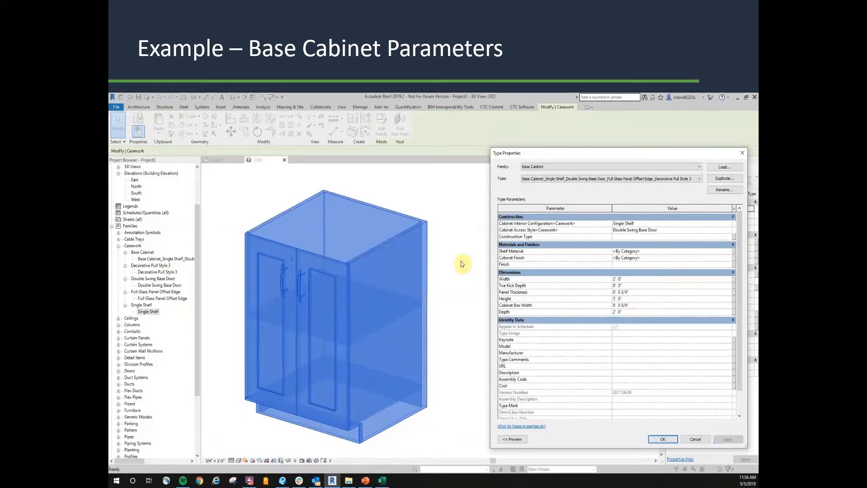
- Try a Depth of 2' 6" for the base cabinet type, and set it back to 2' 0"
left_click(653, 312)
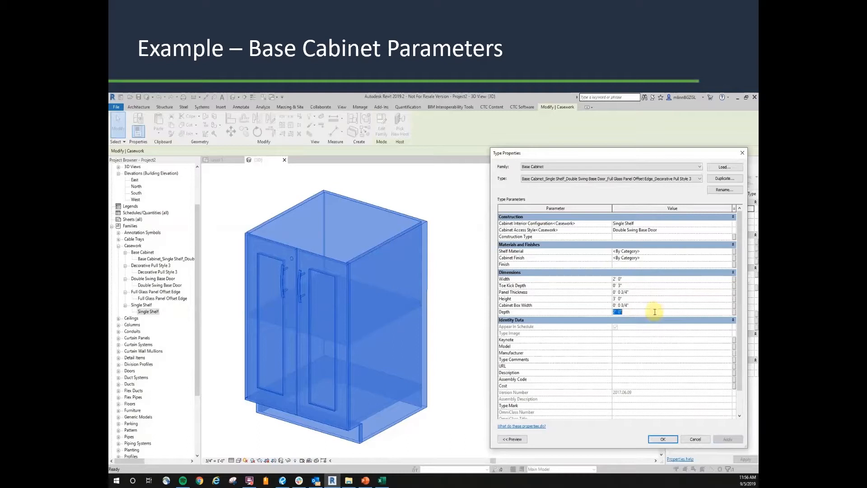
type("2' 6")
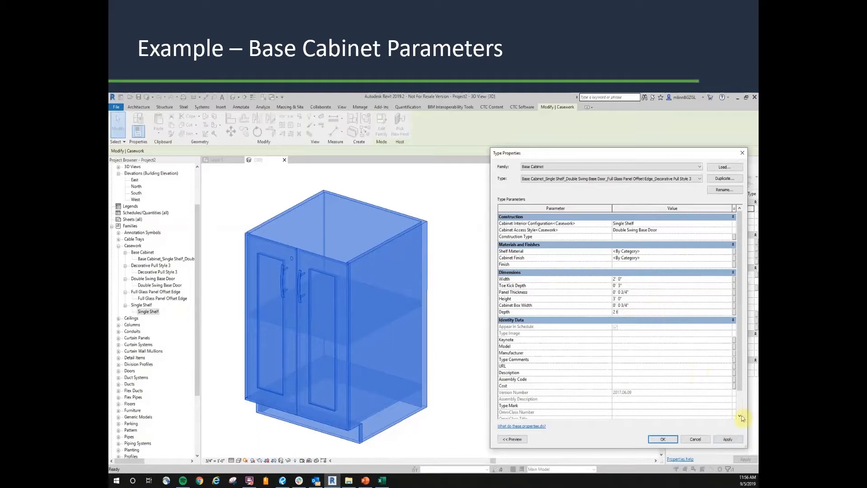
left_click(728, 438)
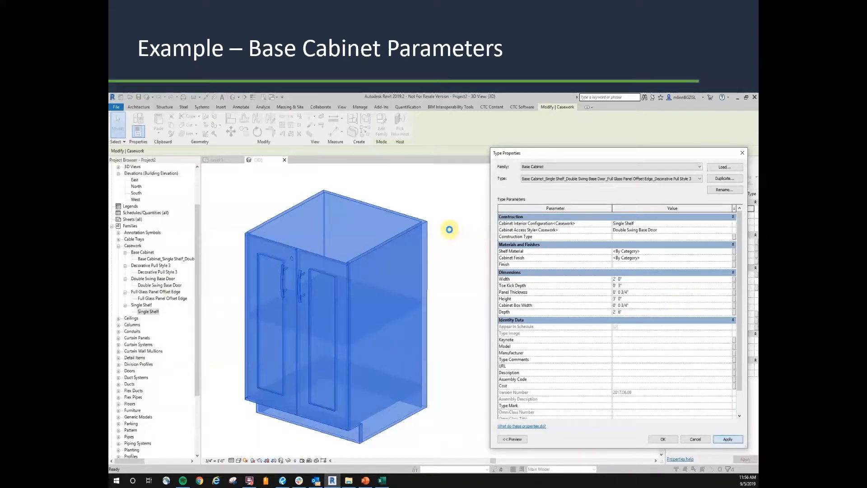
left_click(641, 313)
type("2")
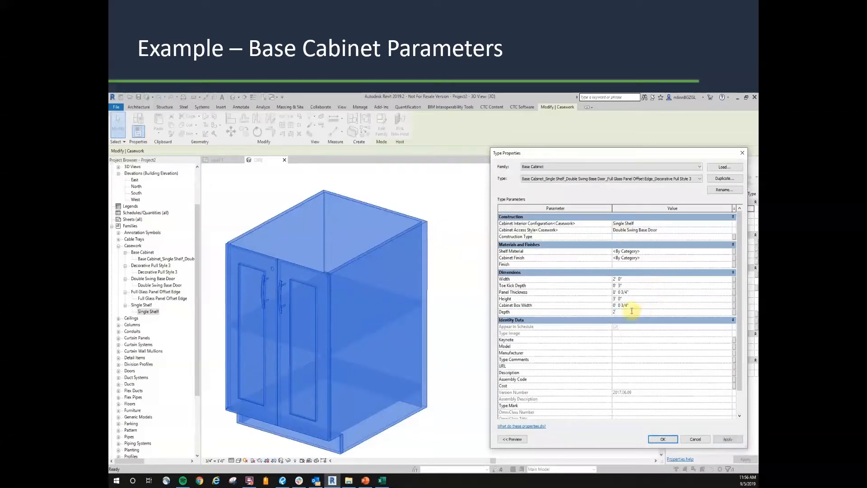
left_click(725, 438)
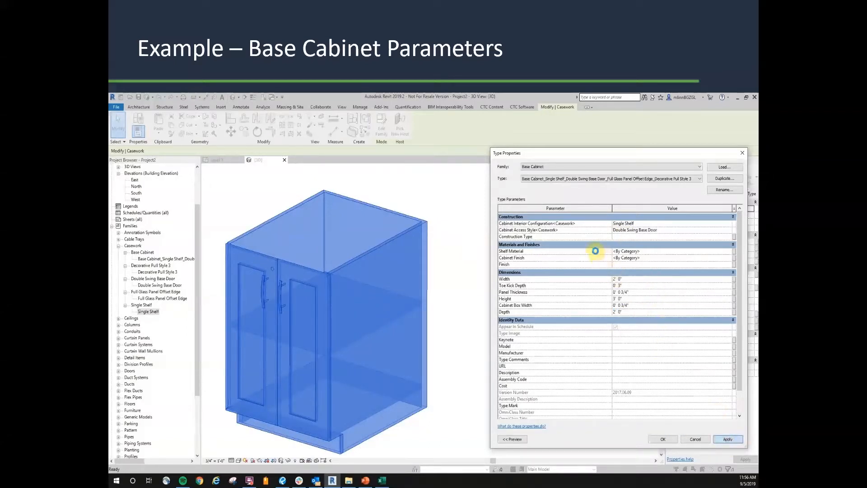
- Examine the materials available for the cabinet type's Shelf Material and Cabinet Finish without assigning any
left_click(670, 251)
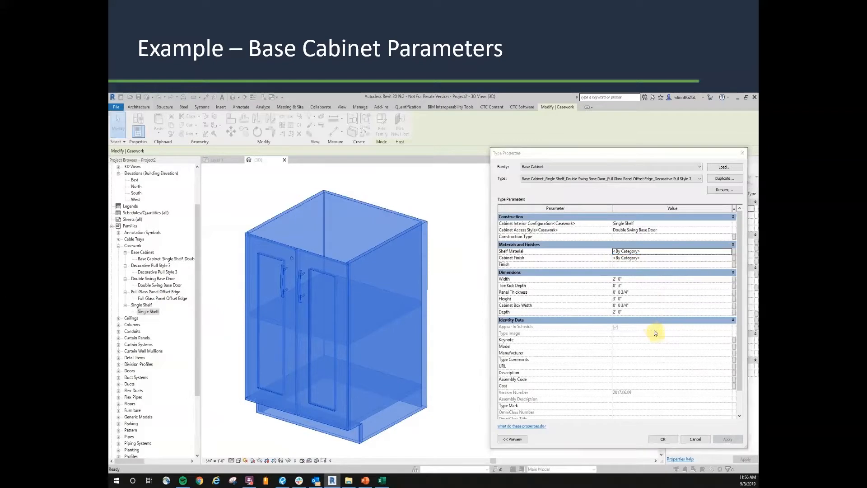
left_click_drag(491, 181, 546, 194)
left_click_drag(476, 227, 497, 220)
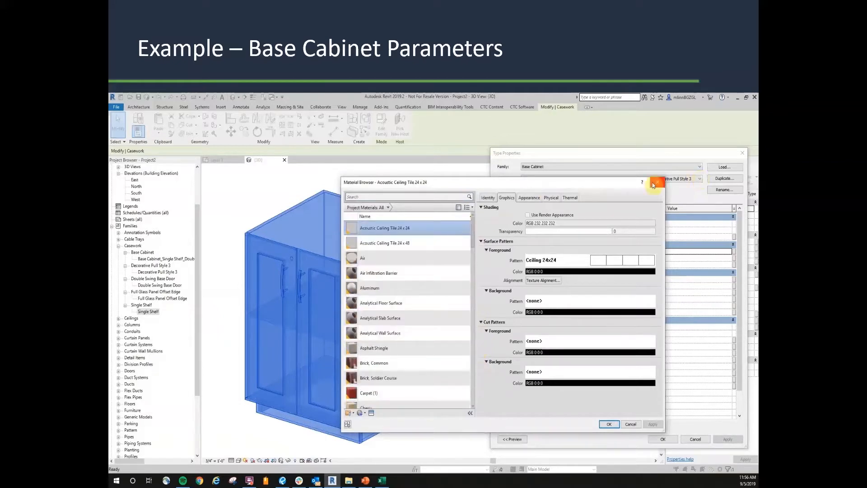
left_click(657, 182)
left_click(718, 258)
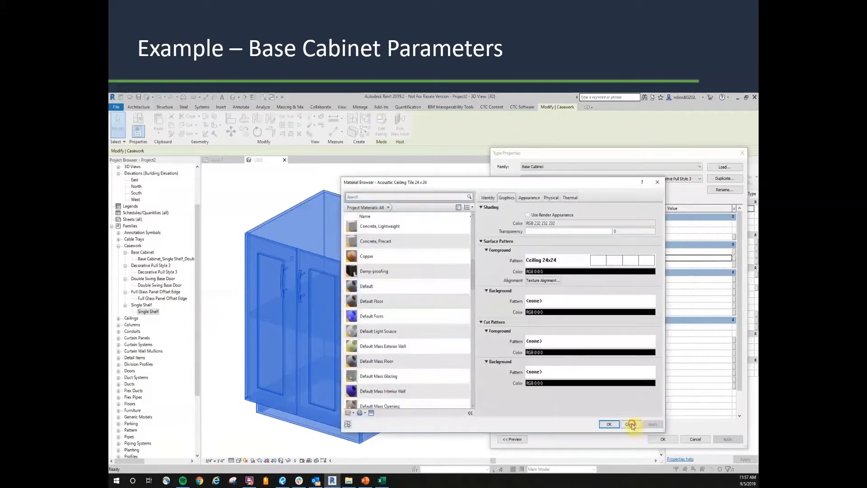
left_click(631, 424)
left_click_drag(668, 155, 659, 157)
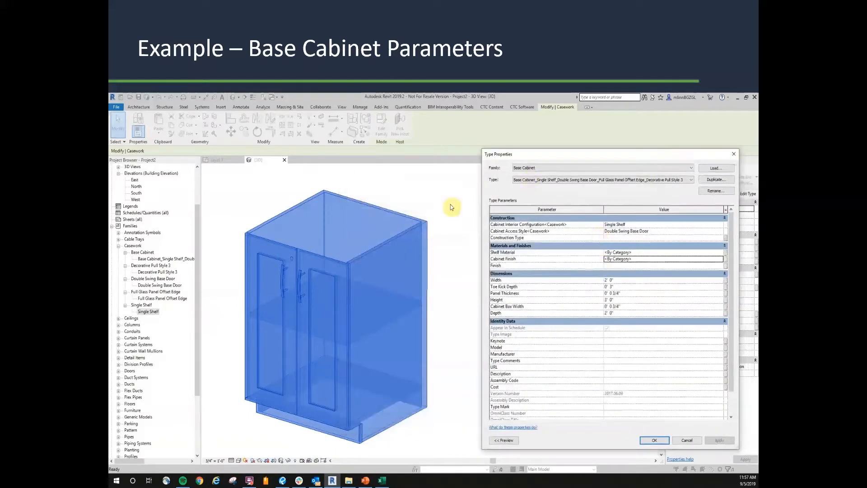
- Duplicate the base cabinet type, keeping its name and adding the suffix "_Wide"
left_click_drag(564, 159, 556, 157)
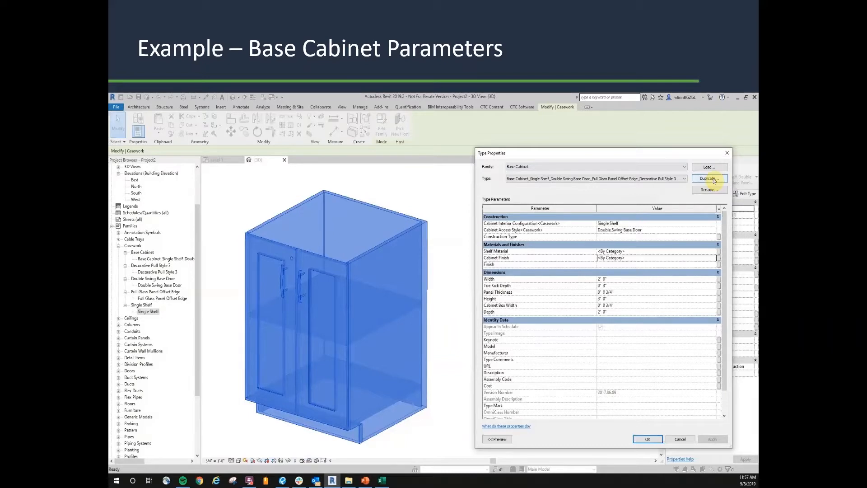
left_click(711, 178)
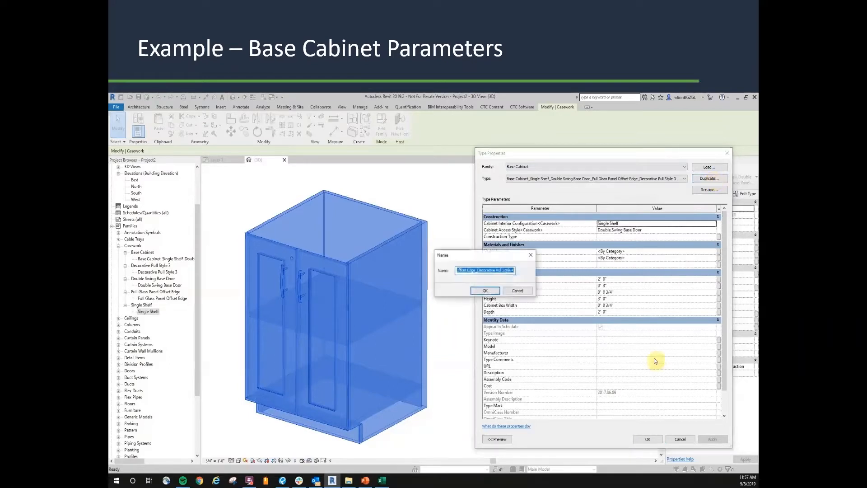
double_click(513, 270)
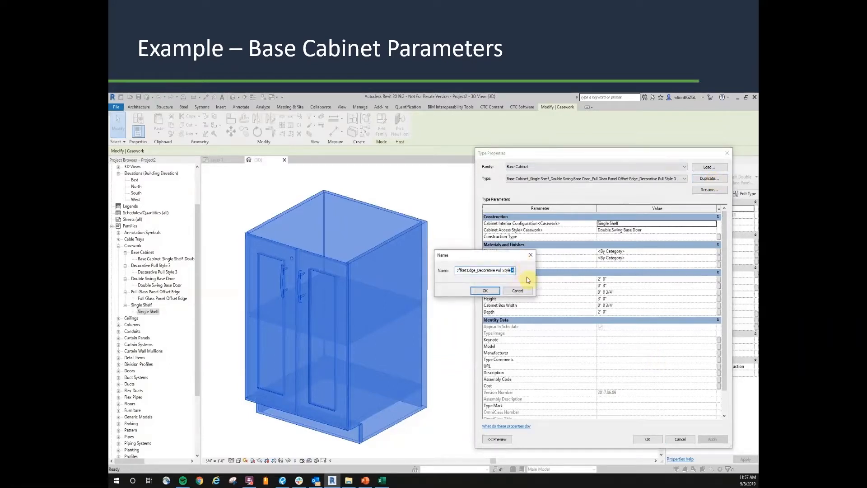
type("_Wide")
key("Return")
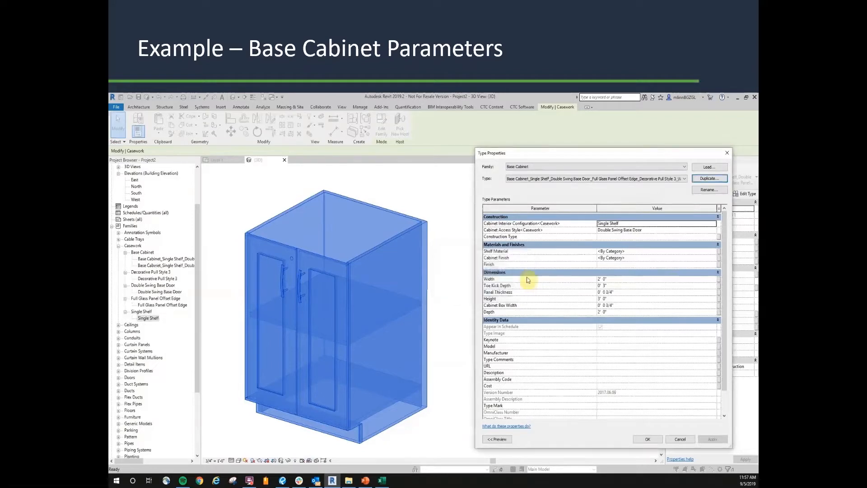
- Set the "_Wide" cabinet type's Width to 3' 0" and accept the type changes
left_click(614, 280)
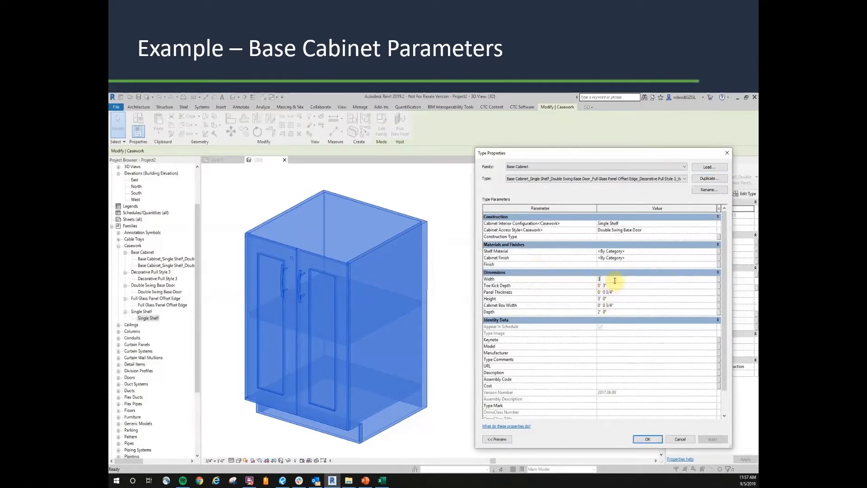
type("3")
left_click(619, 305)
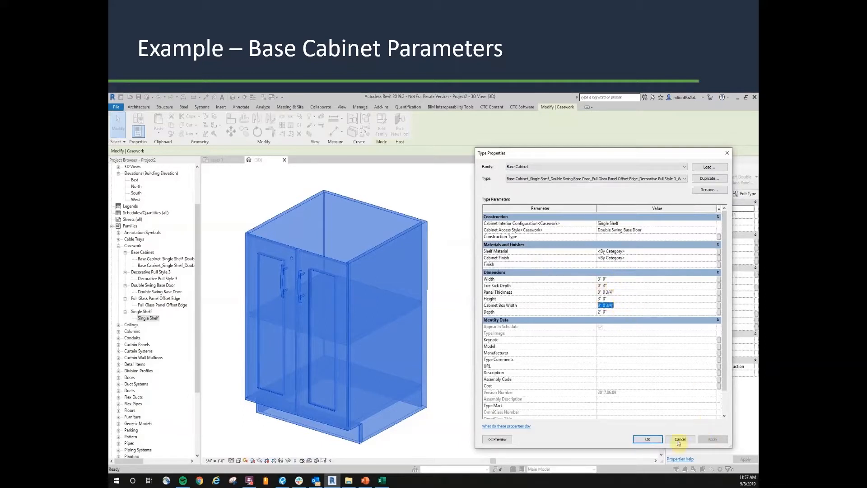
left_click(656, 441)
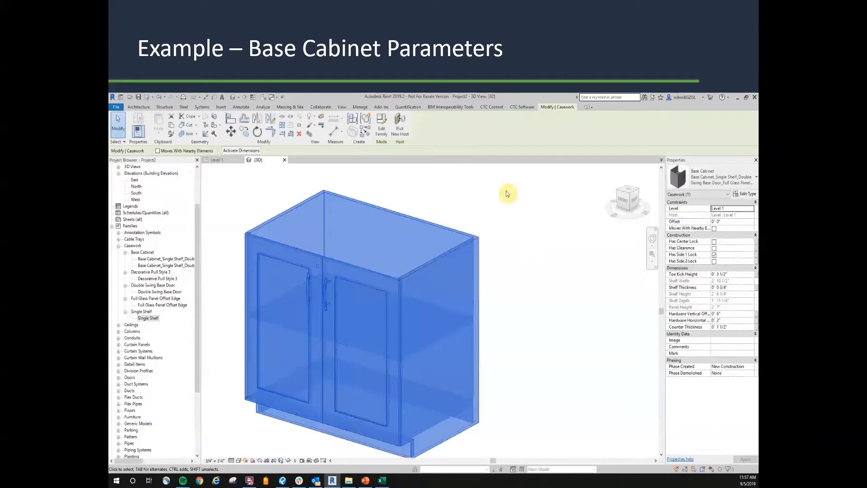
left_click(534, 247)
- Switch the placed cabinet back to the original Decorative Pull Style 3 type without the "_Wide" suffix
left_click(473, 244)
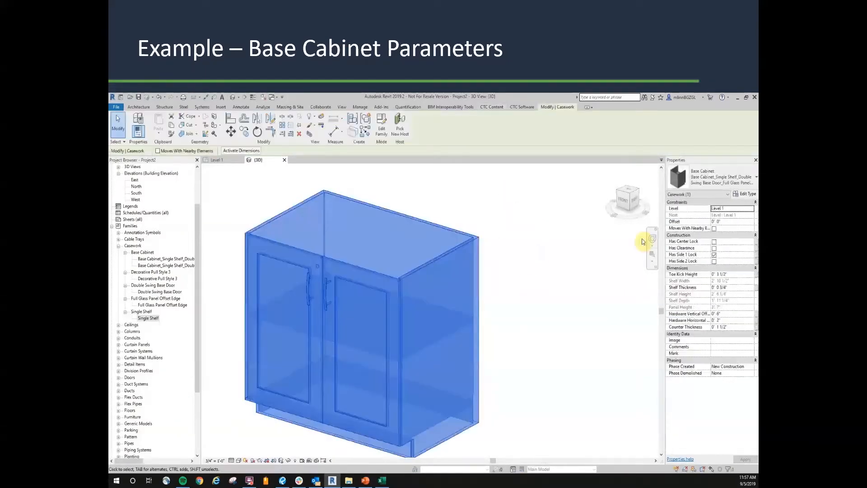
left_click(708, 183)
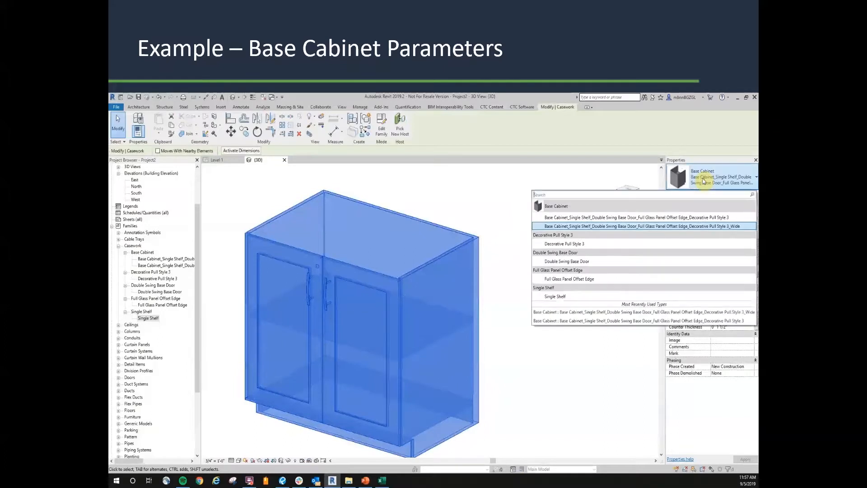
left_click(715, 217)
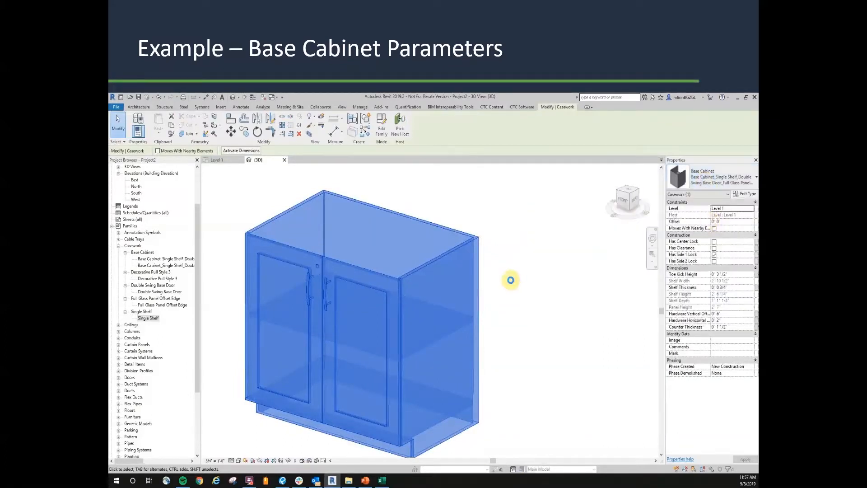
left_click(490, 246)
middle_click_drag(491, 245, 525, 264)
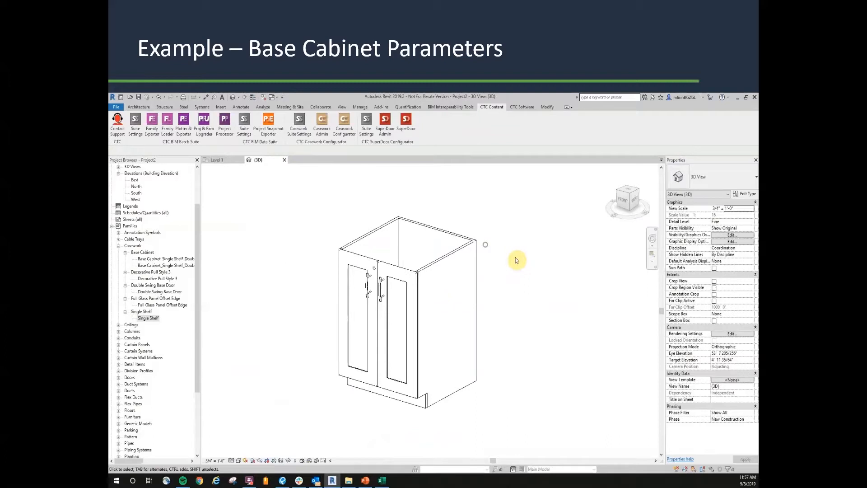
scroll(517, 260, "up", 4)
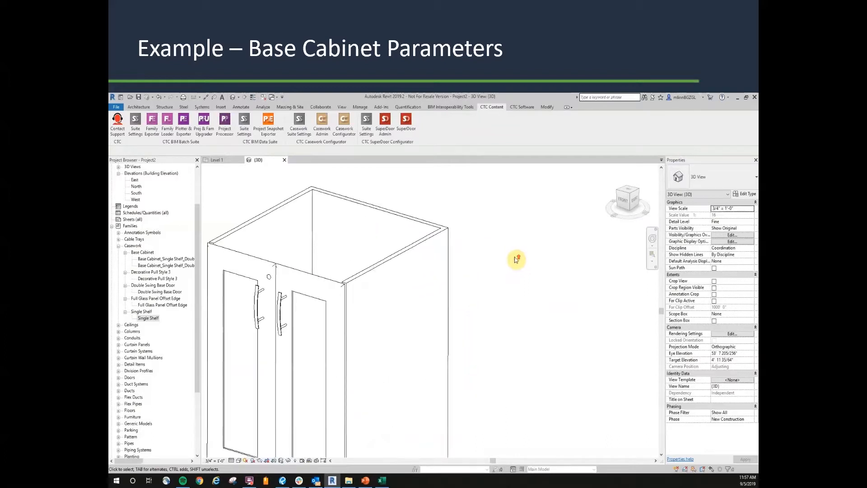
- Turn off Has Side 1 Lock for the placed base cabinet
left_click(574, 258)
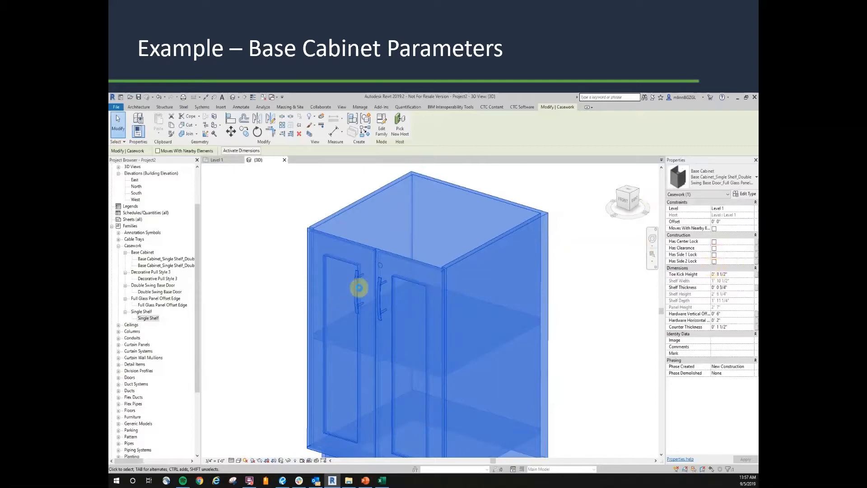
left_click(560, 190)
scroll(562, 189, "down", 2)
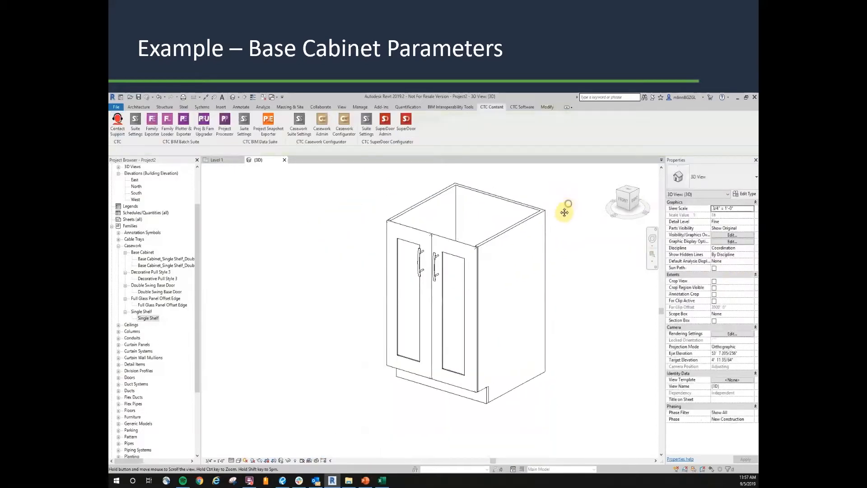
- Turn on Has Clearance for the base cabinet and inspect the door clearance in 3D
left_click(546, 246)
middle_click_drag(581, 260, 574, 263)
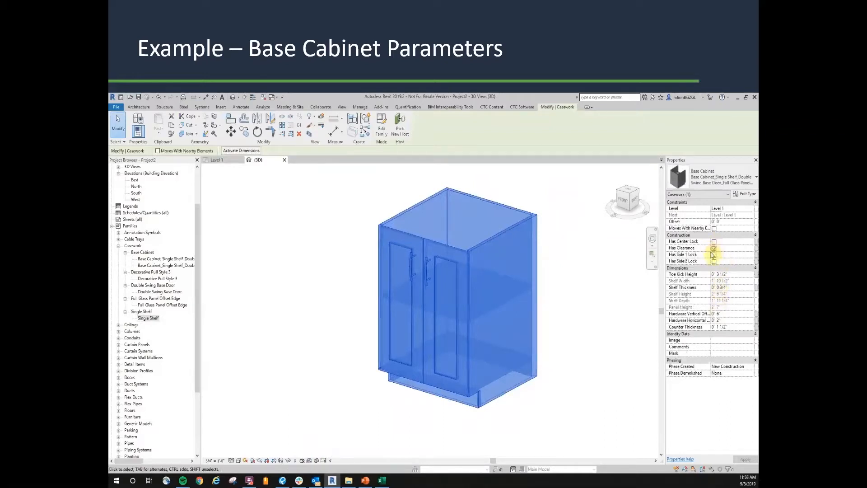
left_click(612, 213)
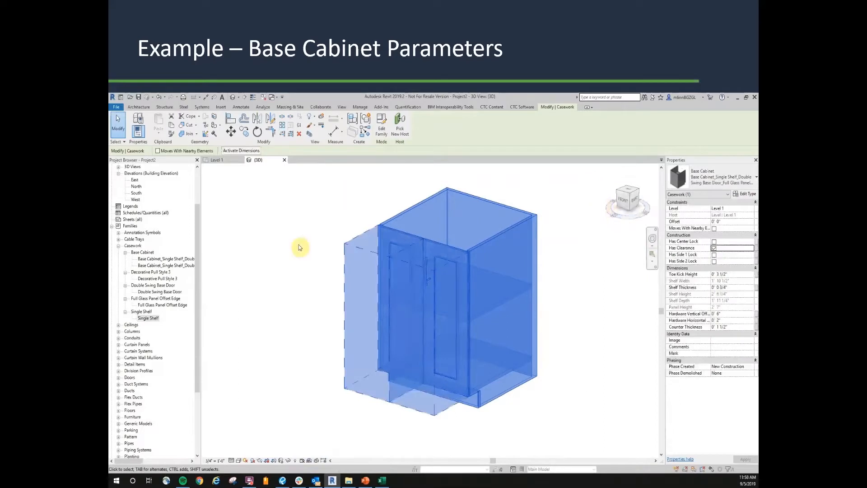
left_click(468, 437)
scroll(470, 435, "down", 2)
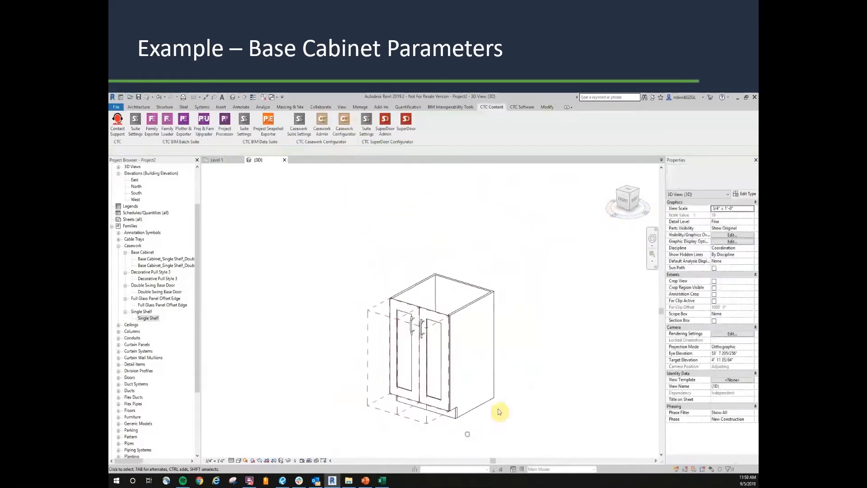
middle_click_drag(520, 345, 538, 330, "shift")
scroll(527, 358, "up", 2)
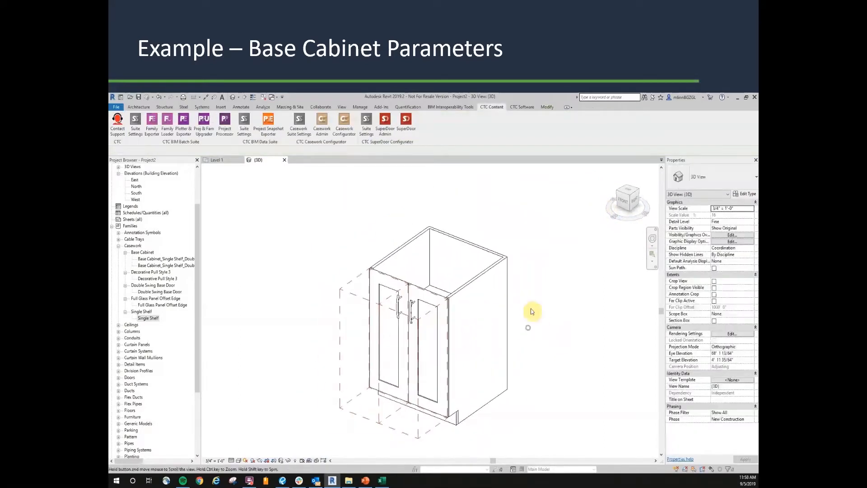
- Examine the cabinet's door clearance in the Level 1 floor plan and return to the 3D view
left_click(217, 161)
scroll(515, 376, "down", 2)
left_click(487, 376)
scroll(507, 378, "up", 3)
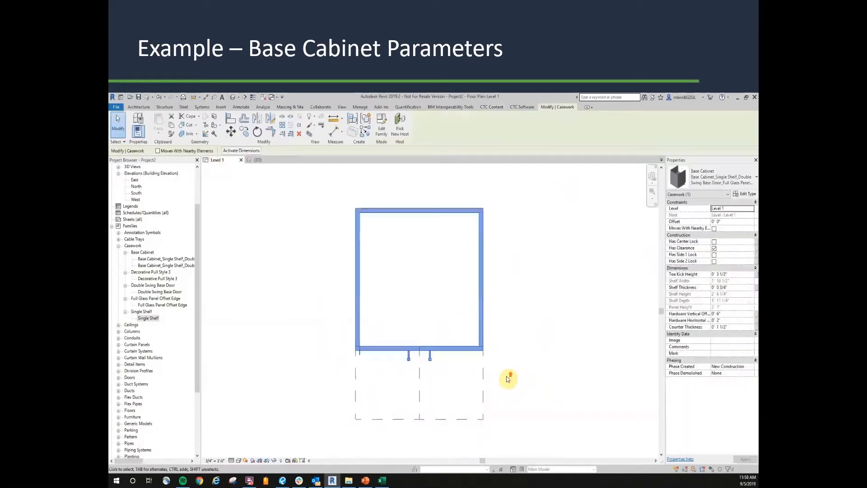
left_click(281, 201)
left_click(257, 160)
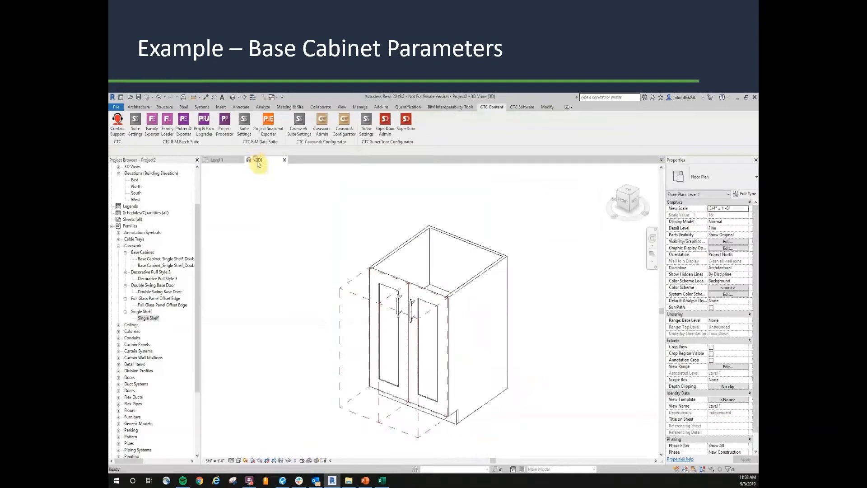
middle_click_drag(541, 374, 535, 321, "shift")
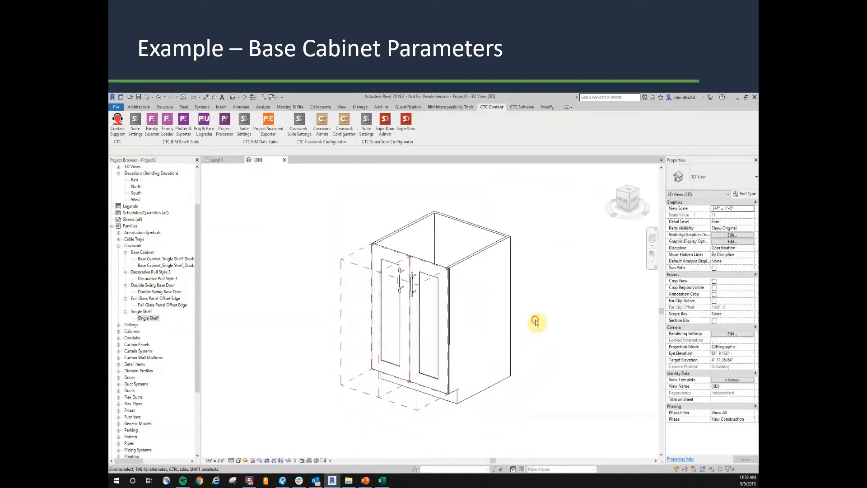
- Turn off Has Clearance for the base cabinet
left_click(513, 289)
middle_click_drag(534, 258, 540, 262)
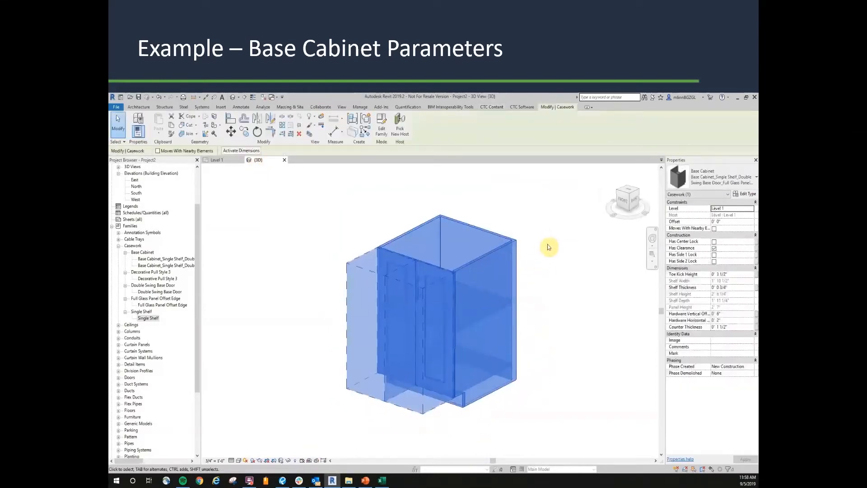
left_click(557, 292)
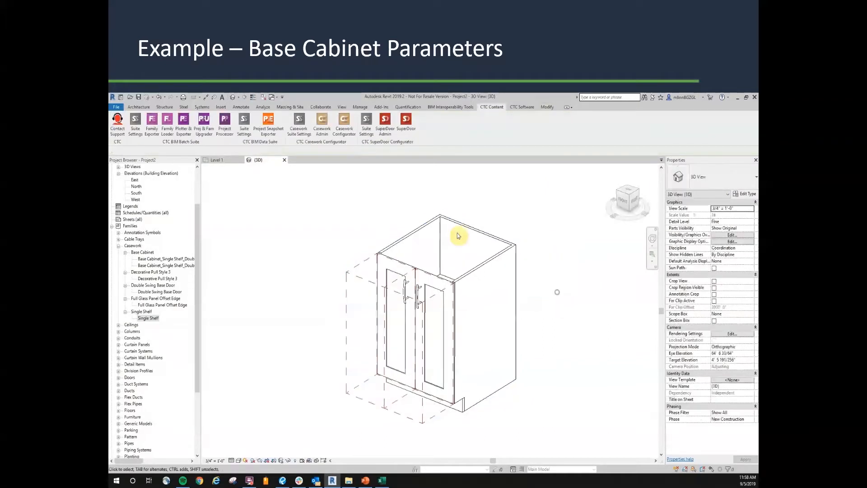
left_click(406, 285)
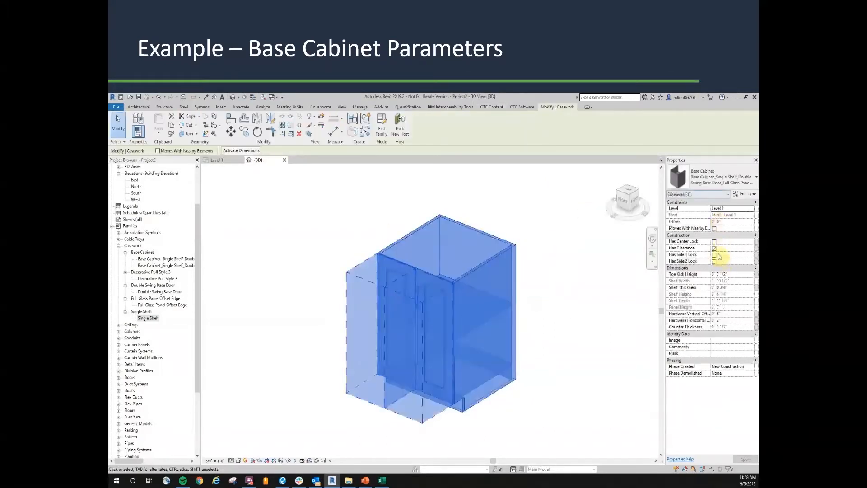
left_click(557, 228)
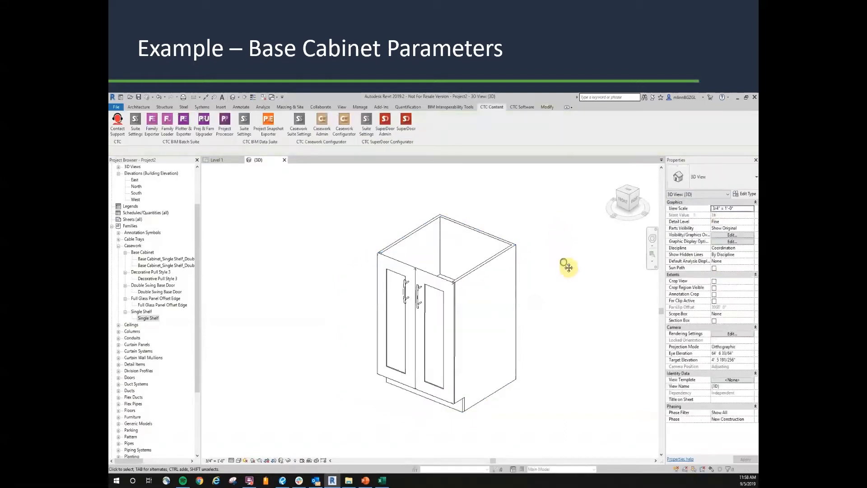
- Select the nested double swing door within the cabinet, inspect its properties, and deselect it
scroll(551, 267, "up", 2)
key("Tab")
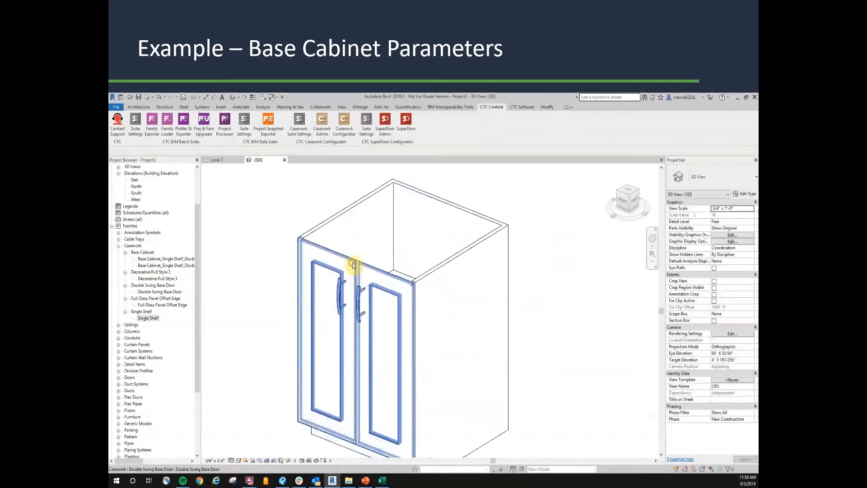
left_click(354, 268)
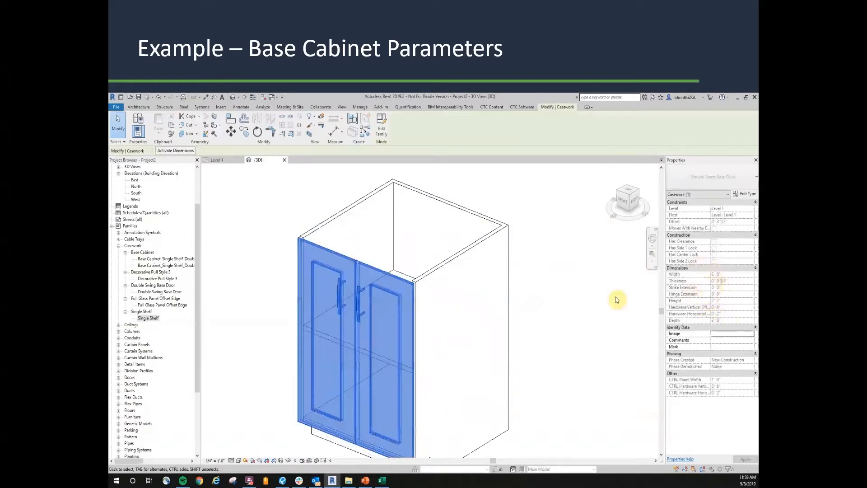
left_click(566, 284)
middle_click_drag(559, 270, 576, 257, "shift")
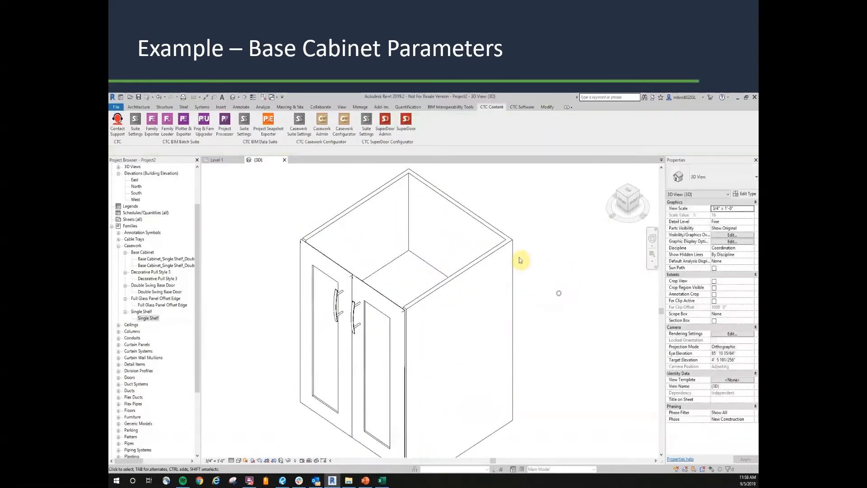
- Select the nested single shelf inside the cabinet, inspect its properties, and deselect it
left_click(424, 261)
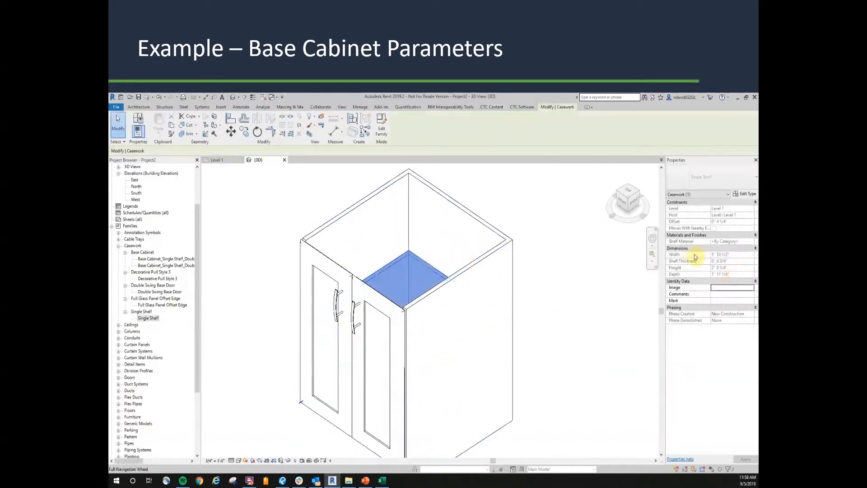
left_click(545, 284)
mouse_move(545, 283)
middle_mouse_down("shift")
mouse_move(544, 310)
mouse_move(557, 277)
middle_mouse_up("shift")
middle_click_drag(545, 319, 549, 294, "shift")
scroll(547, 305, "up", 2)
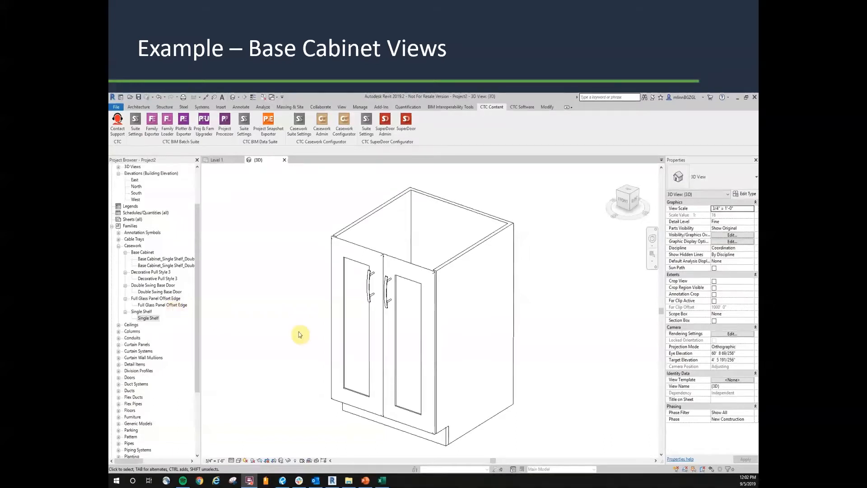
- Examine the base cabinet in the Level 1 floor plan
scroll(281, 277, "down", 3)
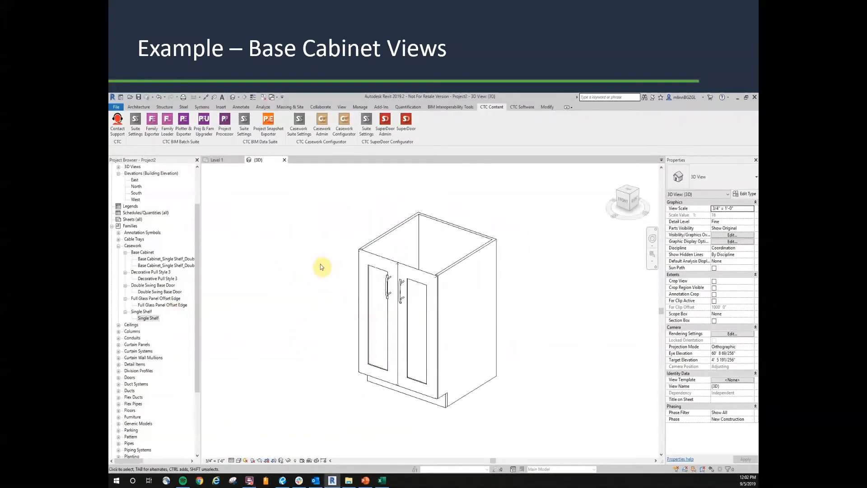
left_click(217, 160)
scroll(524, 314, "up", 3)
middle_click_drag(519, 286, 523, 310)
scroll(524, 314, "down", 3)
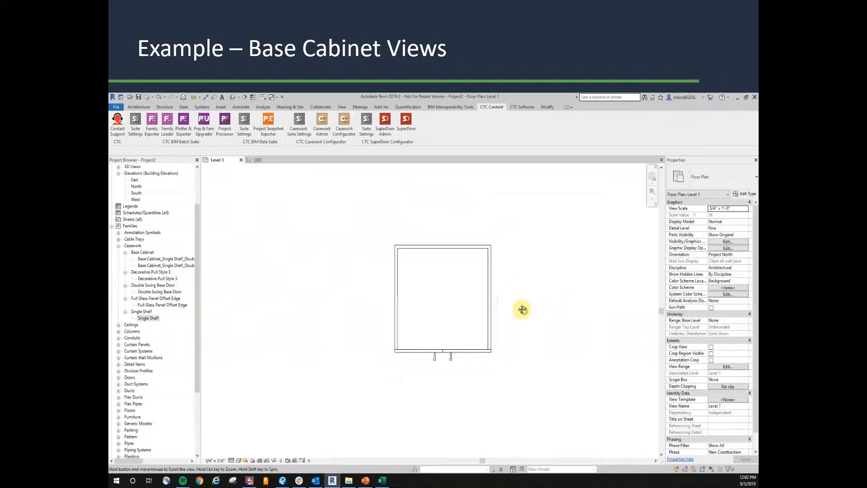
- Open the South elevation from its marker in the Level 1 plan and frame the cabinet
scroll(326, 277, "down", 8)
scroll(336, 366, "down", 2)
middle_click_drag(344, 367, 411, 288)
scroll(410, 288, "down", 2)
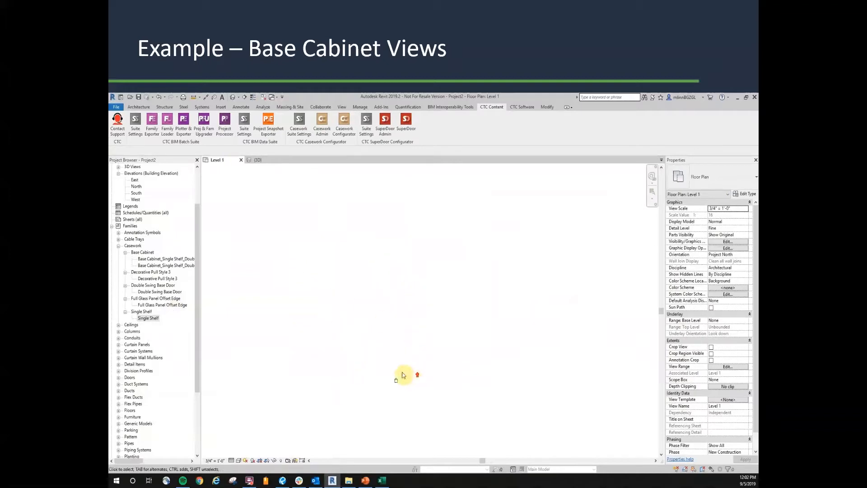
double_click(393, 395)
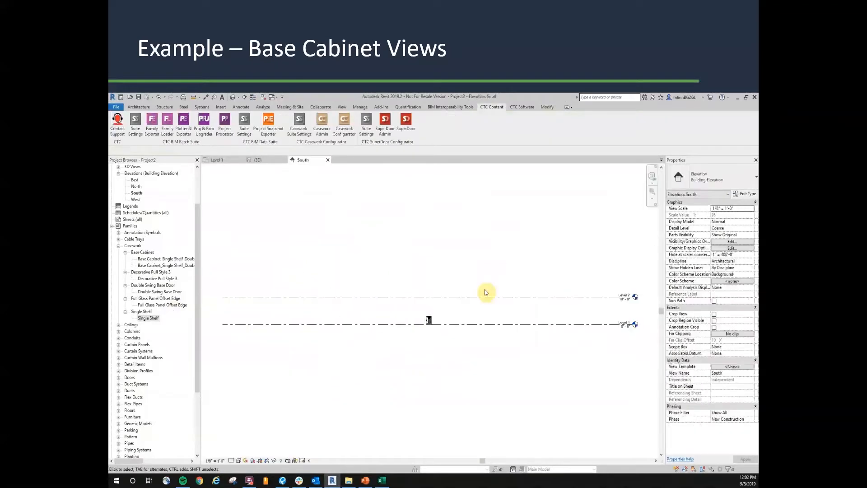
scroll(433, 333, "up", 5)
middle_click_drag(448, 238, 499, 294)
scroll(471, 284, "up", 4)
scroll(478, 296, "down", 1)
- Set the South elevation's view scale to 3/4" = 1'-0"
left_click(215, 461)
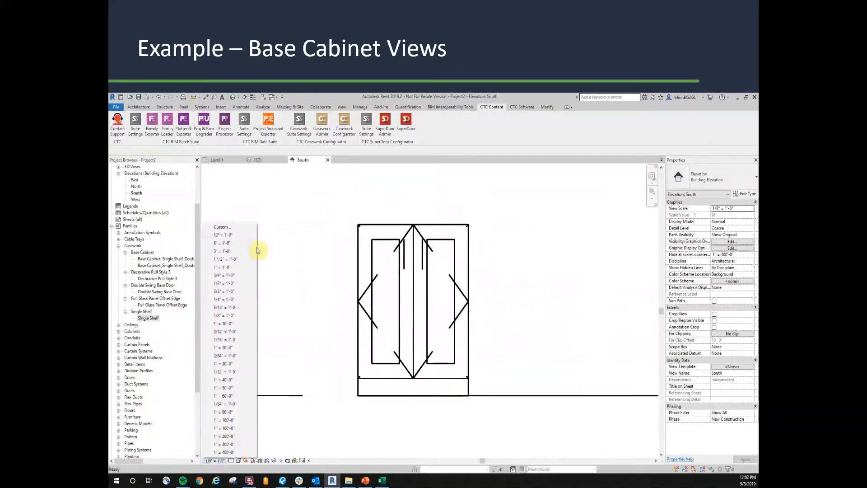
left_click(225, 275)
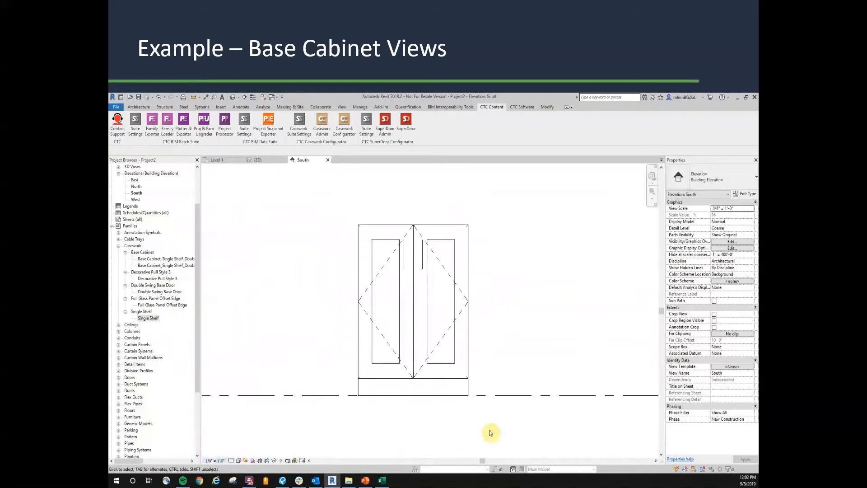
scroll(507, 316, "up", 3)
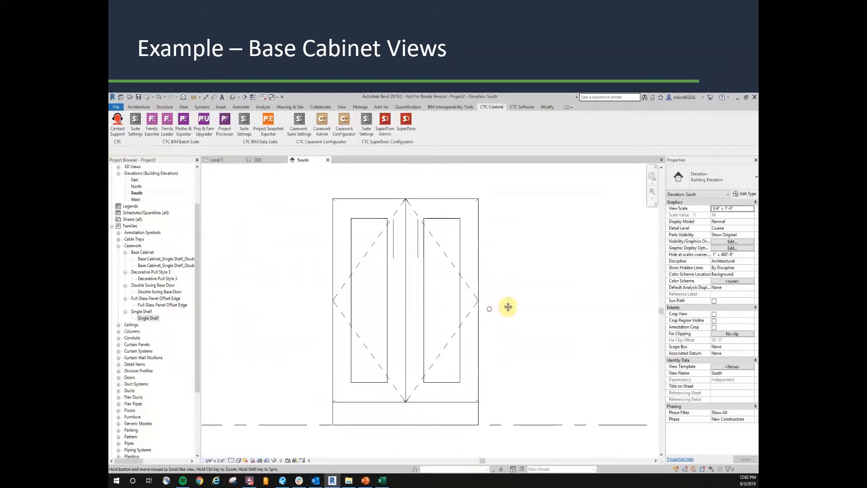
- Switch the South elevation's detail level to Medium and then Fine, comparing how the cabinet is drawn
left_click(231, 461)
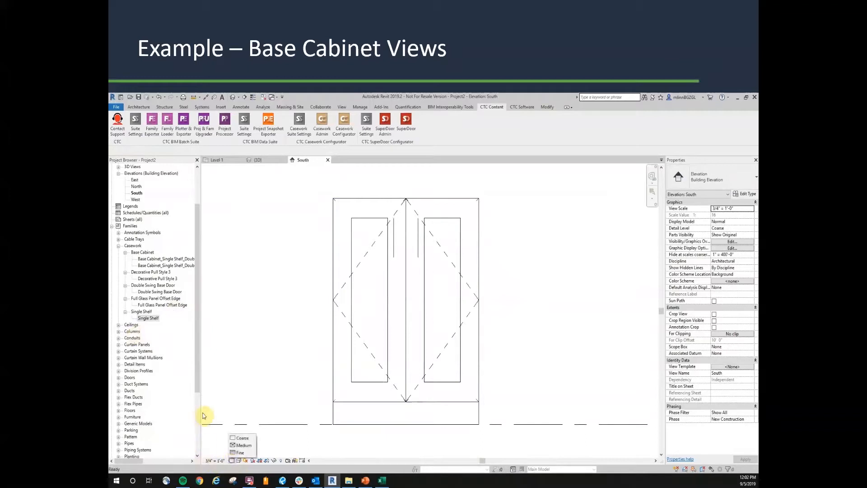
left_click(240, 446)
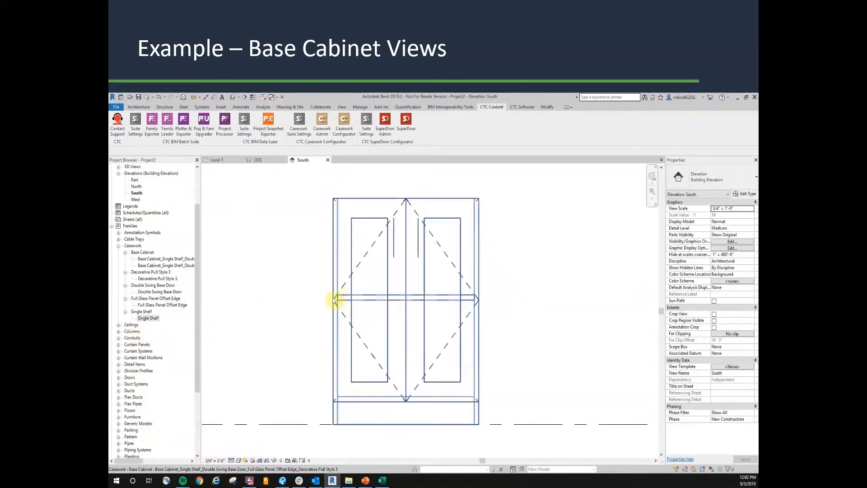
left_click(231, 461)
left_click(239, 453)
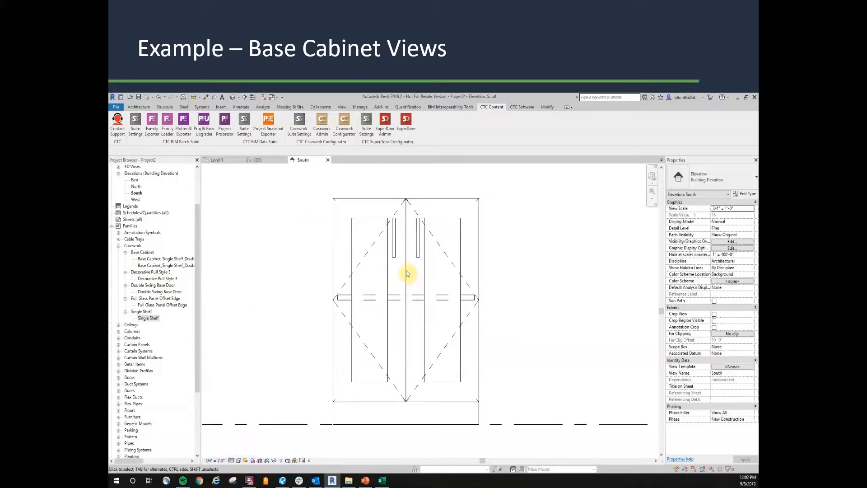
scroll(503, 276, "down", 1)
scroll(503, 276, "down", 1)
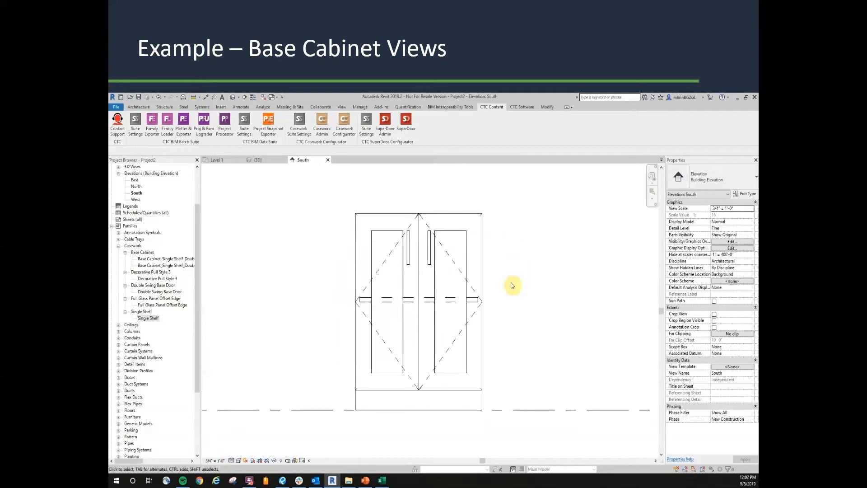
scroll(506, 271, "down", 4)
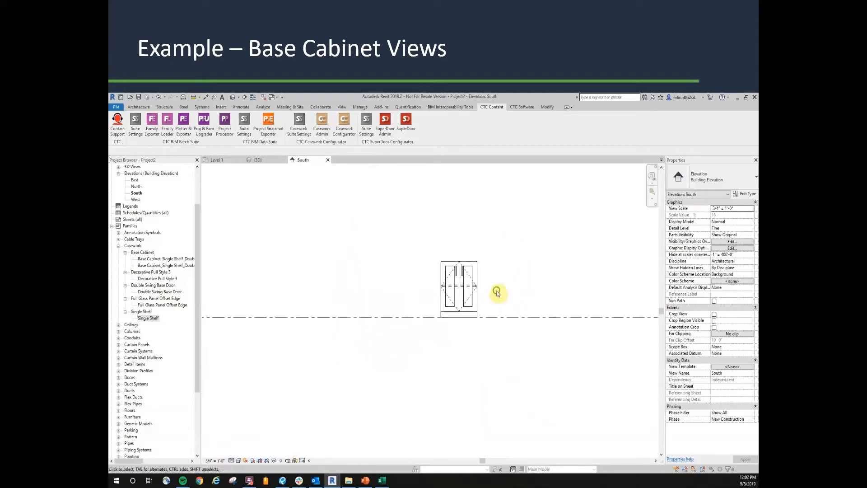
- Draw a section line front to back through the base cabinet in the Level 1 floor plan, left of its centre and facing right
left_click(220, 161)
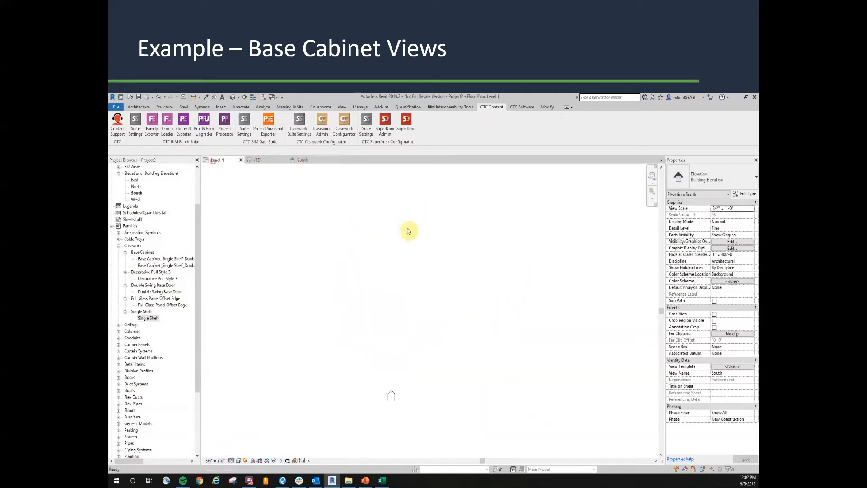
scroll(454, 287, "up", 5)
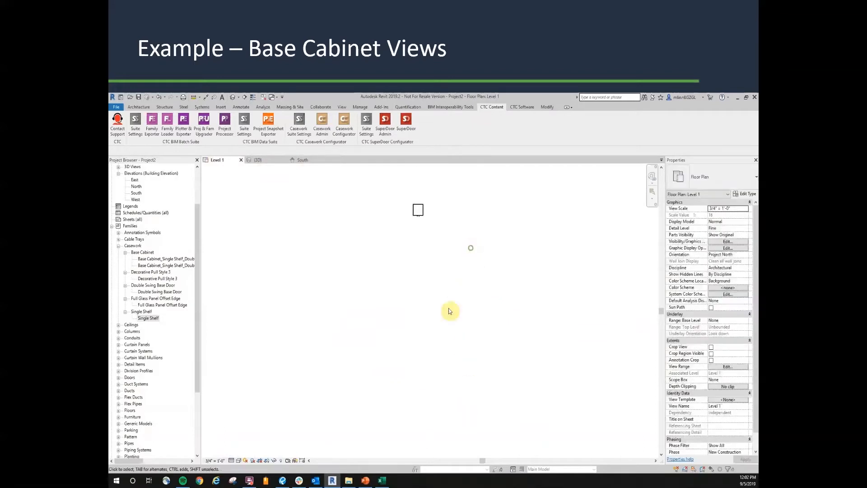
scroll(414, 231, "up", 2)
middle_click_drag(414, 231, 424, 293)
scroll(393, 305, "up", 2)
scroll(394, 305, "down", 3)
scroll(344, 287, "up", 2)
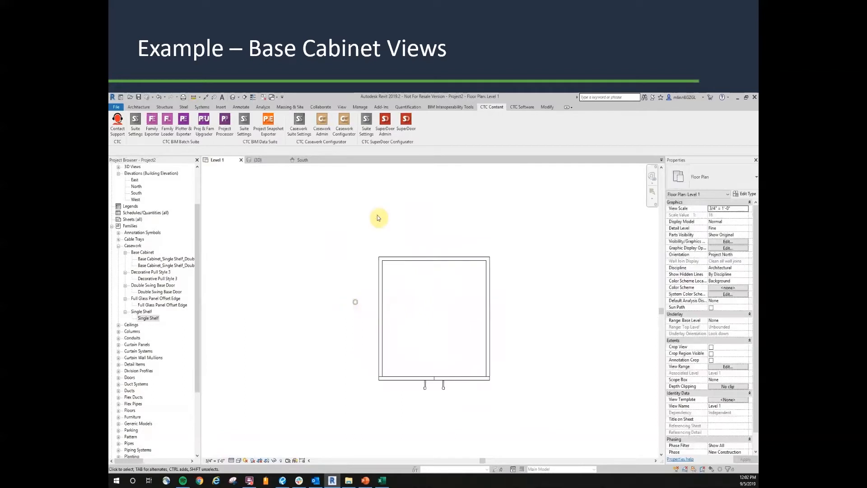
left_click(342, 107)
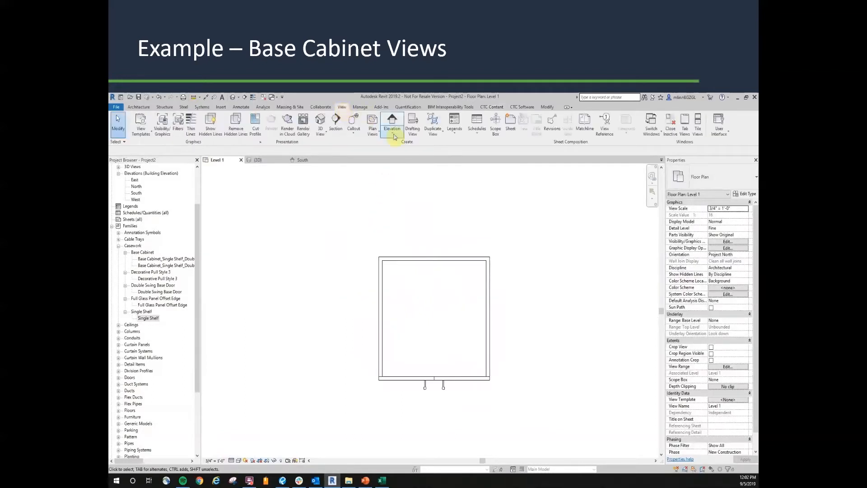
left_click(335, 121)
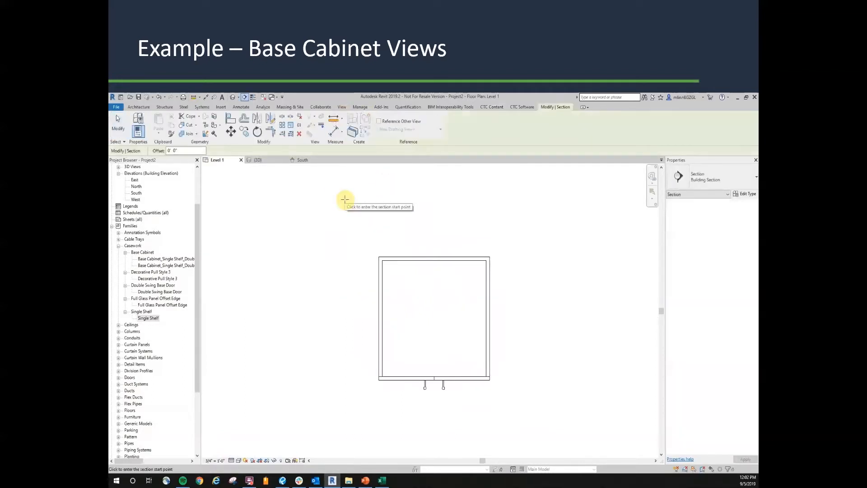
left_click(402, 221)
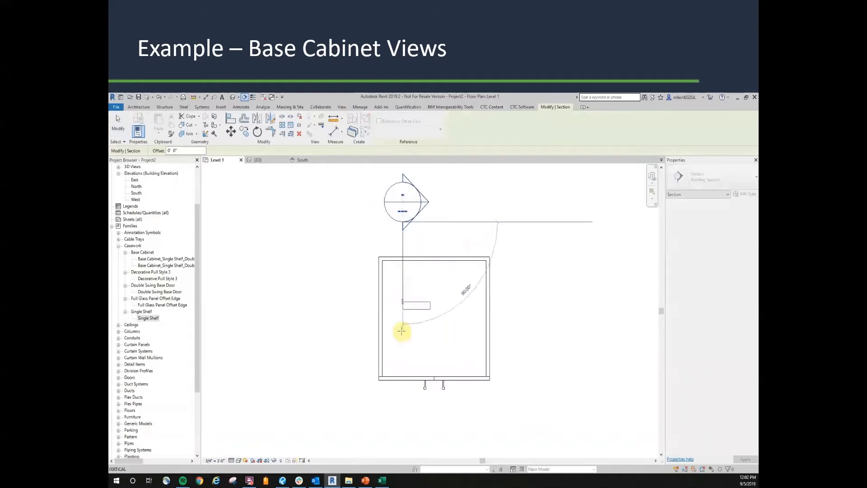
left_click(403, 427)
scroll(485, 319, "down", 2)
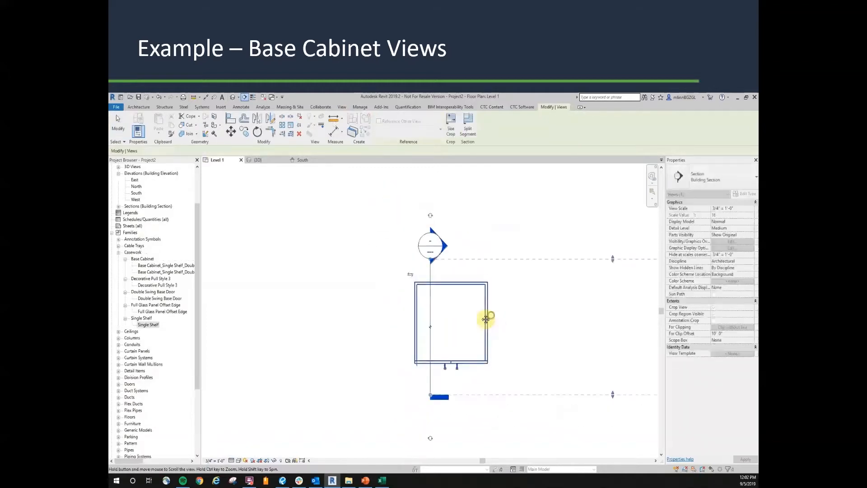
- Open the new section view from its marker and set its detail level to Fine after trying Coarse
left_click(440, 226)
double_click(405, 248)
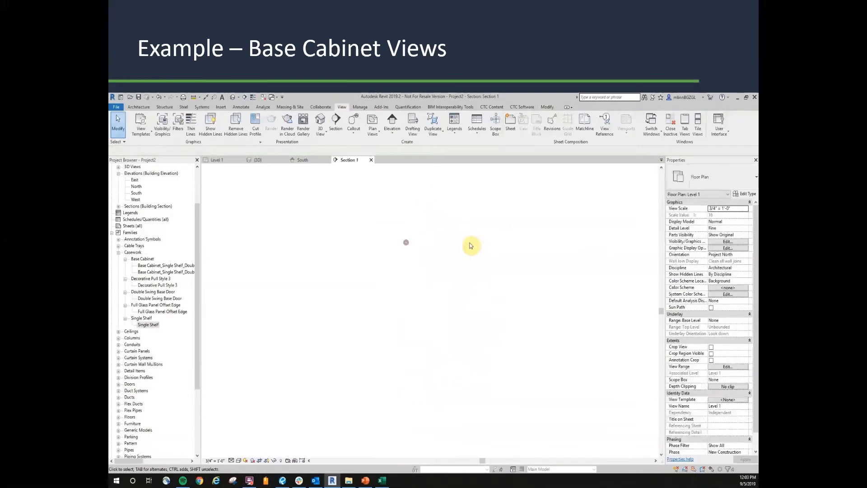
scroll(470, 312, "up", 4)
middle_click_drag(470, 310, 499, 294)
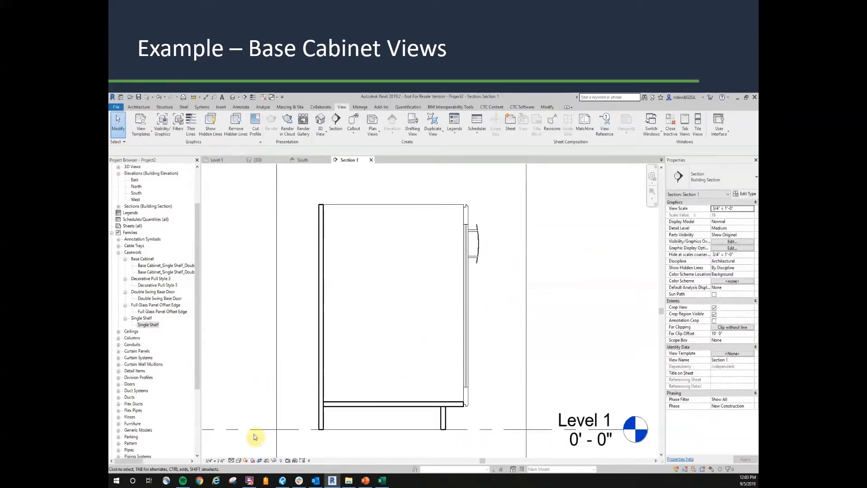
left_click(231, 461)
left_click(240, 437)
left_click(232, 460)
left_click(239, 452)
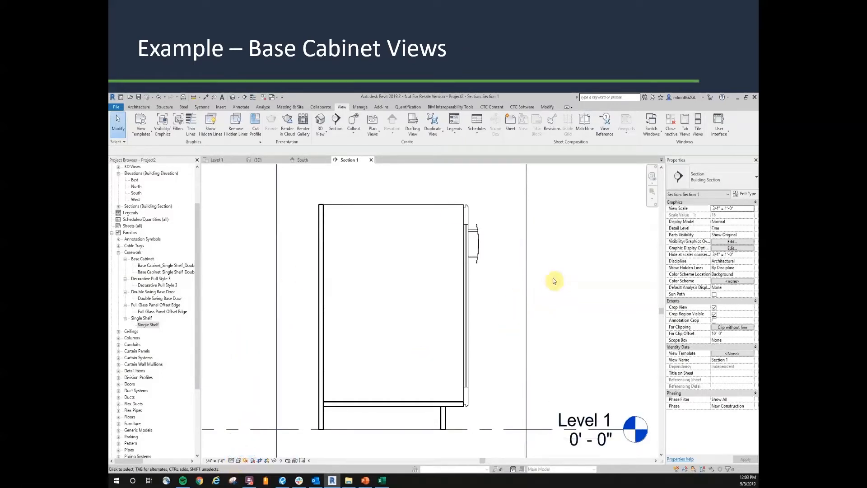
- Examine the base cabinet in section, including the door's top edge, glass panel and pull profile
middle_click_drag(490, 326, 493, 326)
scroll(419, 318, "up", 1)
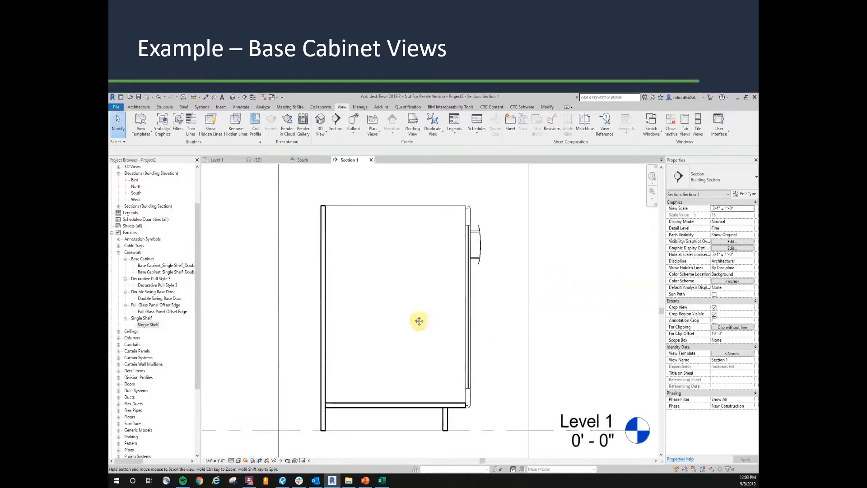
scroll(474, 404, "up", 3)
scroll(474, 403, "up", 1)
scroll(470, 371, "down", 4)
scroll(492, 316, "up", 4)
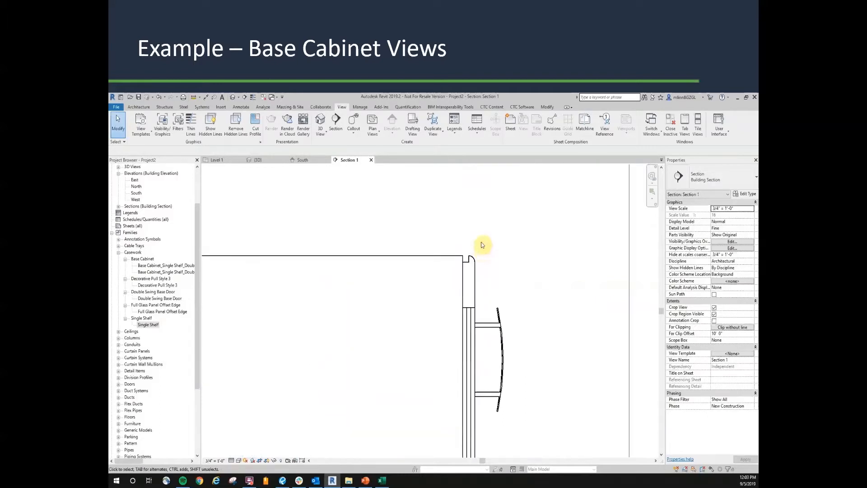
scroll(480, 256, "down", 4)
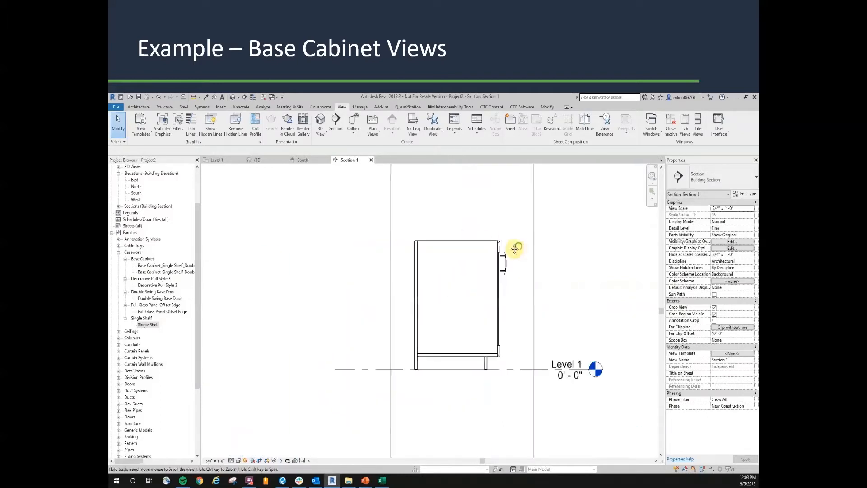
scroll(501, 286, "up", 1)
middle_click_drag(504, 294, 498, 296)
left_click(572, 277)
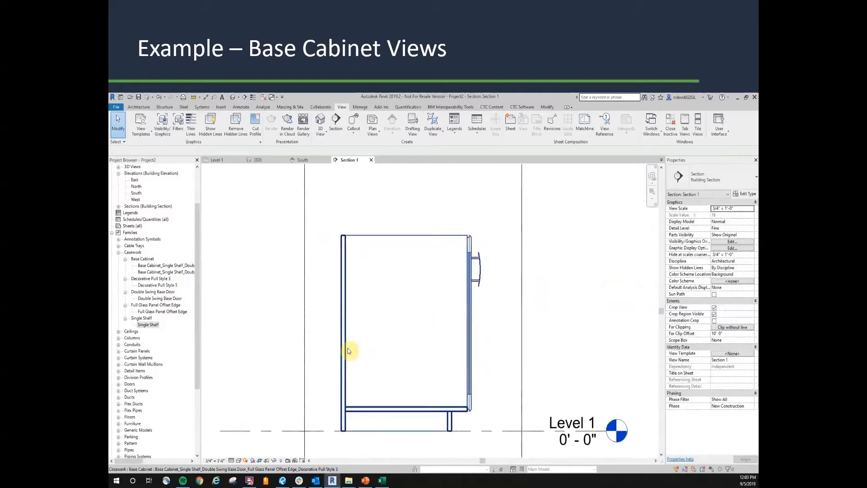
scroll(403, 210, "down", 1)
middle_click_drag(404, 210, 403, 217)
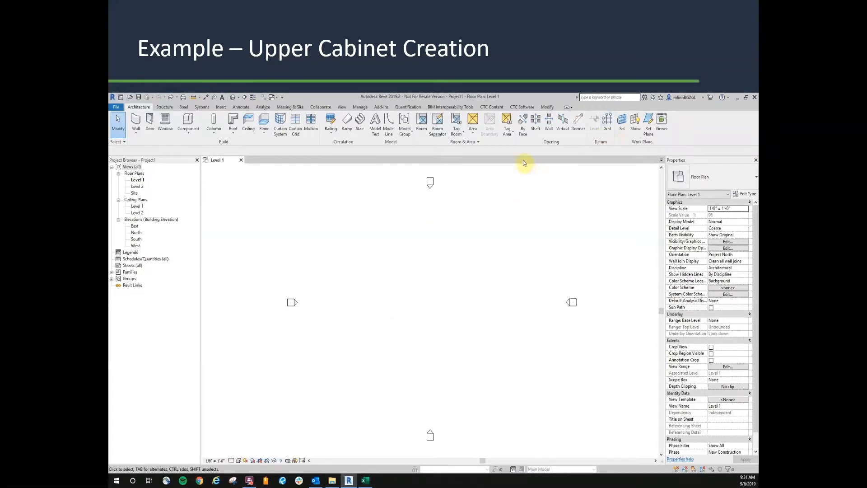
- Start the Casework Configurator in the new project and choose Tall Storage Cabinet Hutch as the main casework assembly
left_click(495, 107)
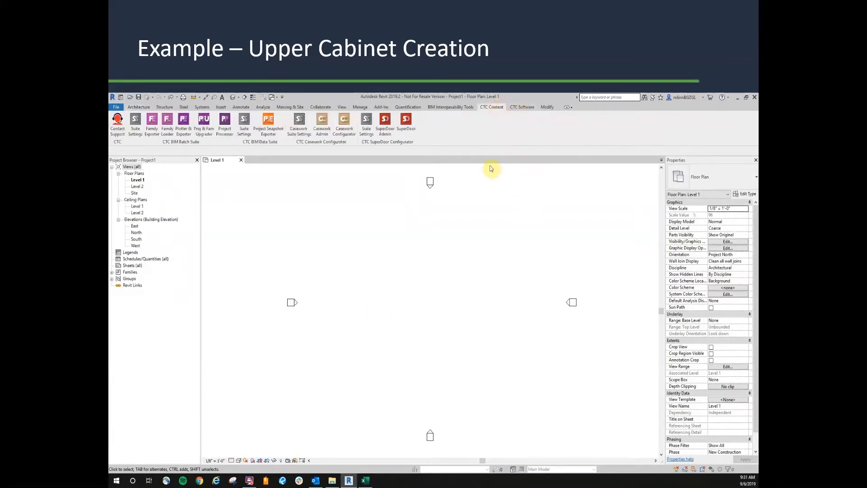
left_click(339, 127)
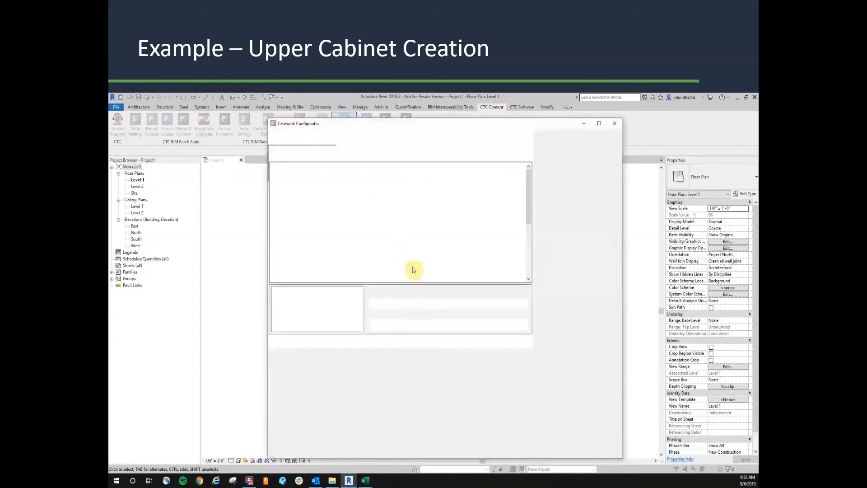
left_click_drag(418, 125, 414, 126)
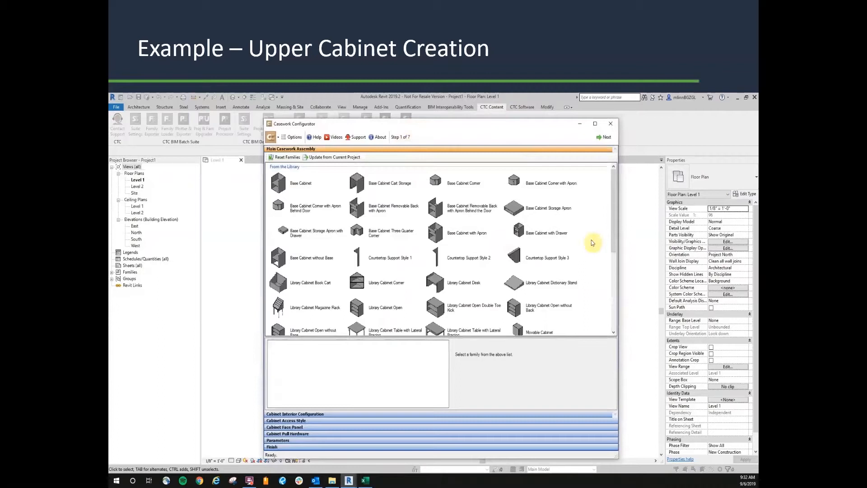
scroll(594, 257, "down", 3)
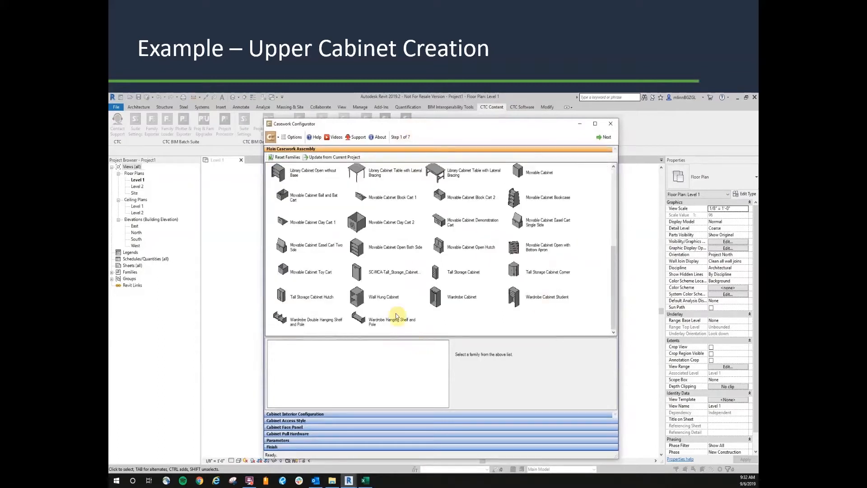
left_click(310, 297)
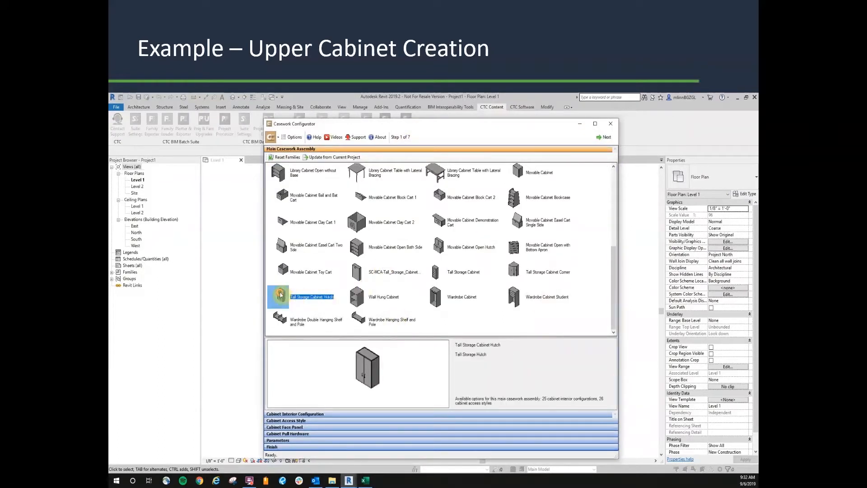
double_click(280, 295)
- Preview the Sliding Trays interior, but choose Range Tray Storage as the cabinet interior configuration
left_click(512, 278)
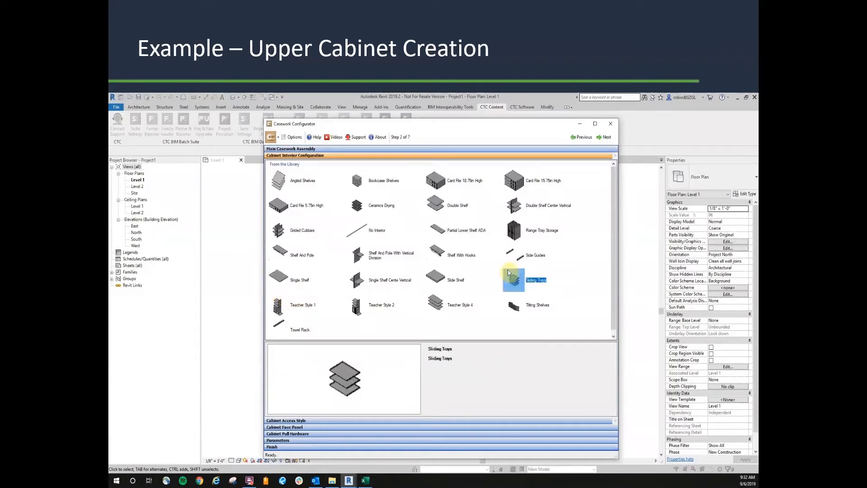
left_click(515, 232)
double_click(516, 232)
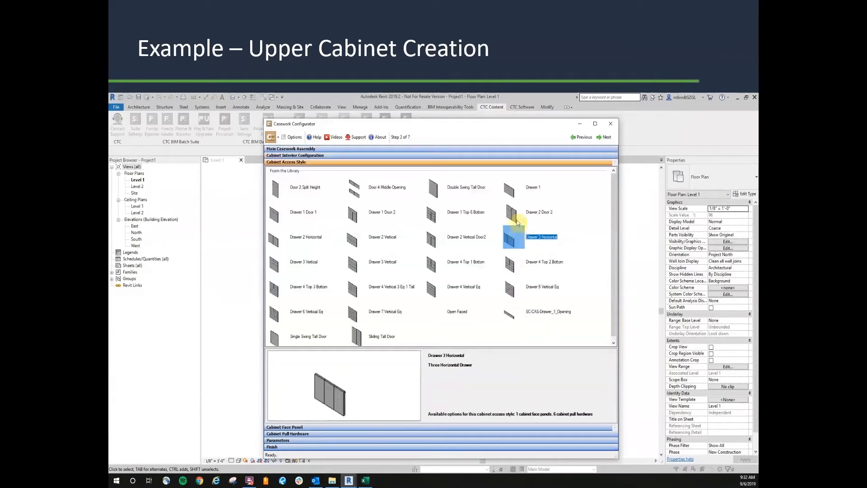
- Choose Double Swing Tall Door as the cabinet access style
left_click(517, 222)
left_click(473, 194)
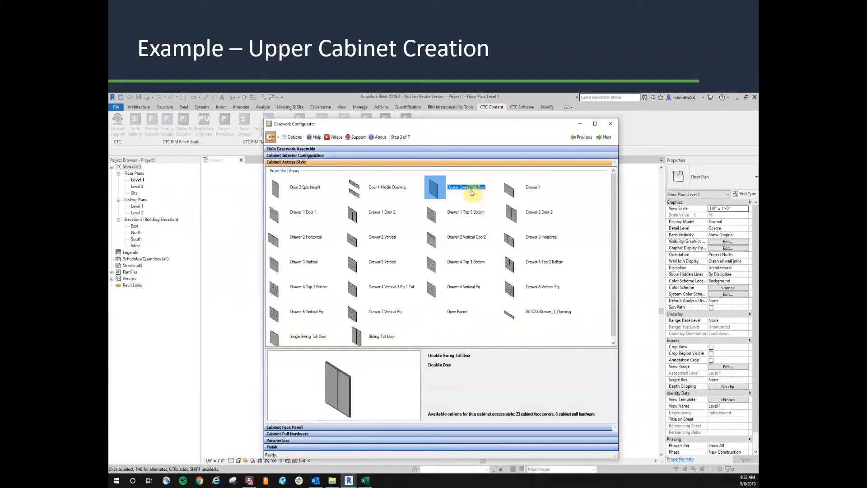
double_click(472, 189)
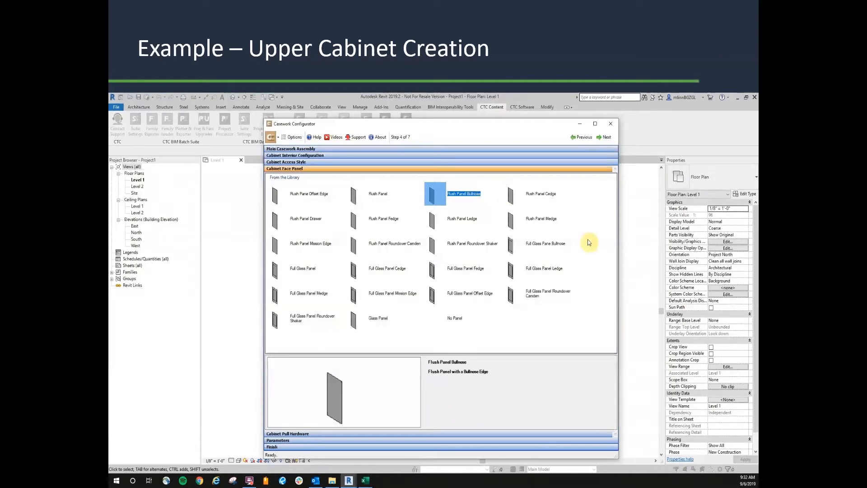
- Choose the full glass bullnose panel for the cabinet face and Knob Pull for the pull hardware
double_click(548, 243)
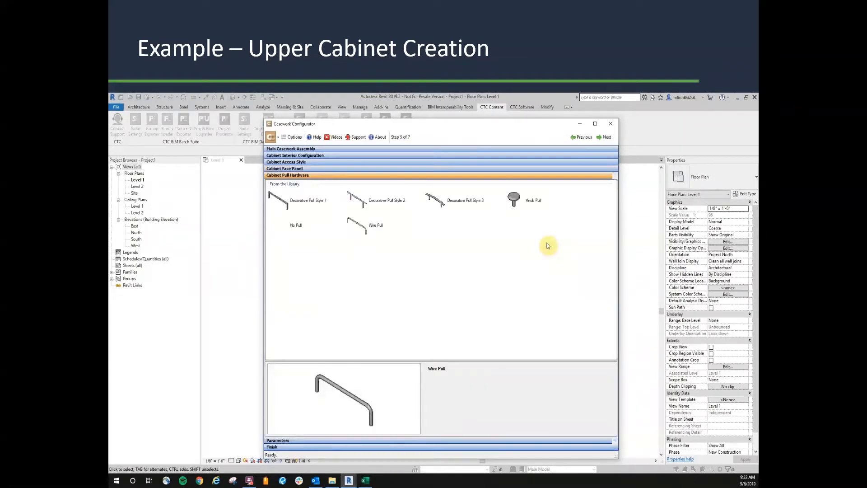
left_click(515, 201)
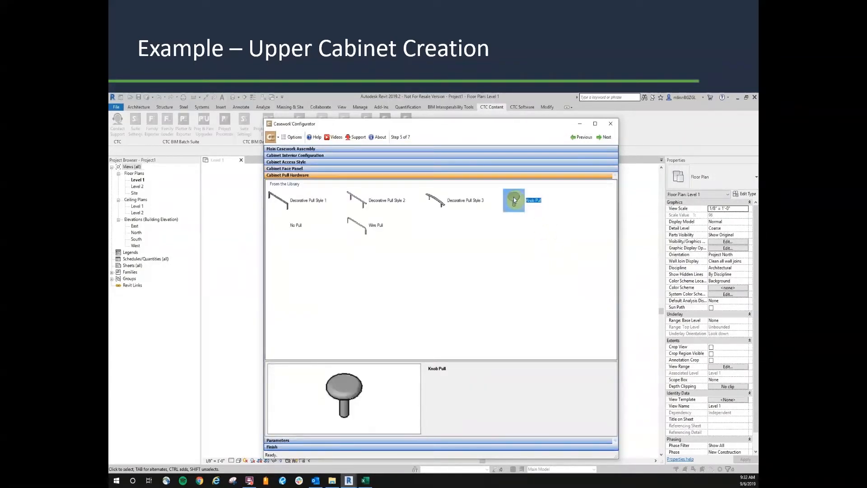
left_click(514, 199)
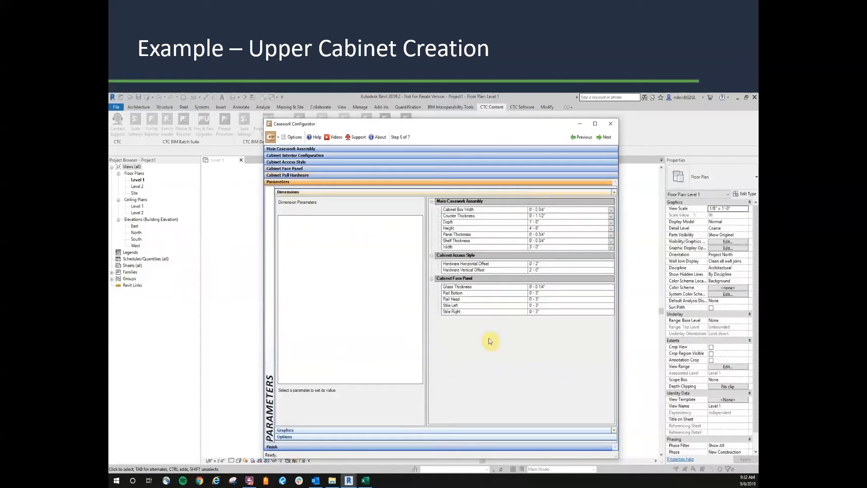
- Accept the default parameters, finish the configuration and place one Tall Storage Cabinet Hutch at the centre of the Level 1 plan
left_click(605, 137)
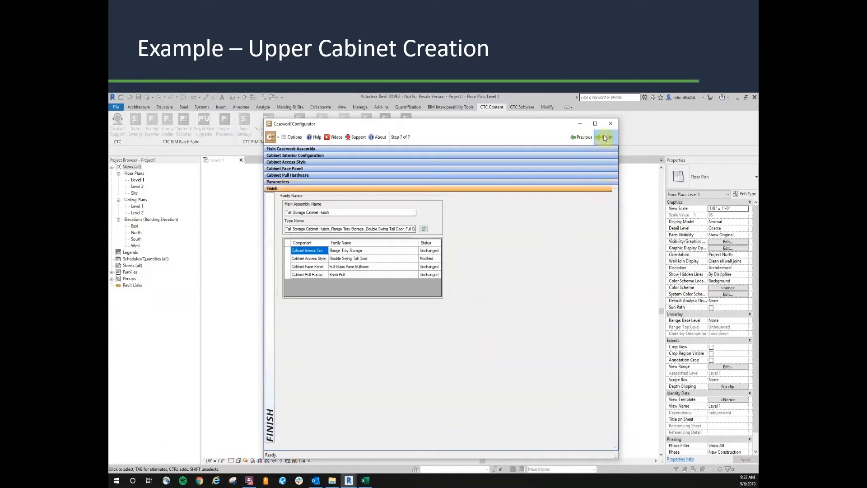
left_click(604, 137)
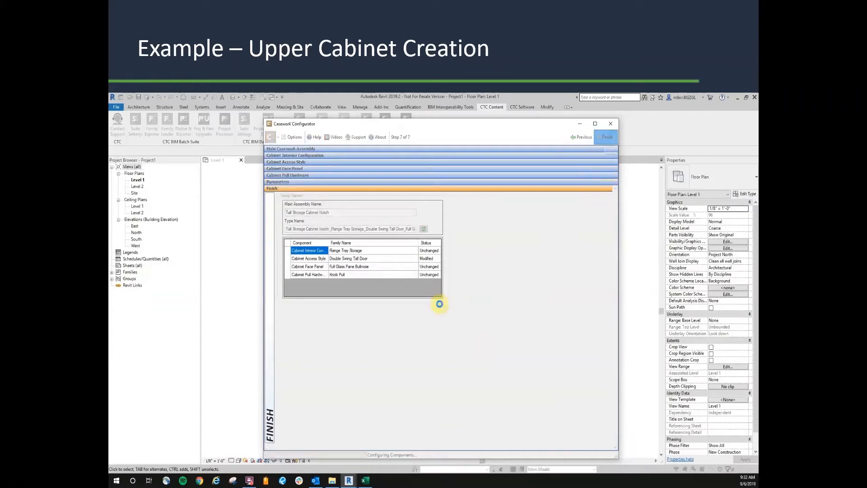
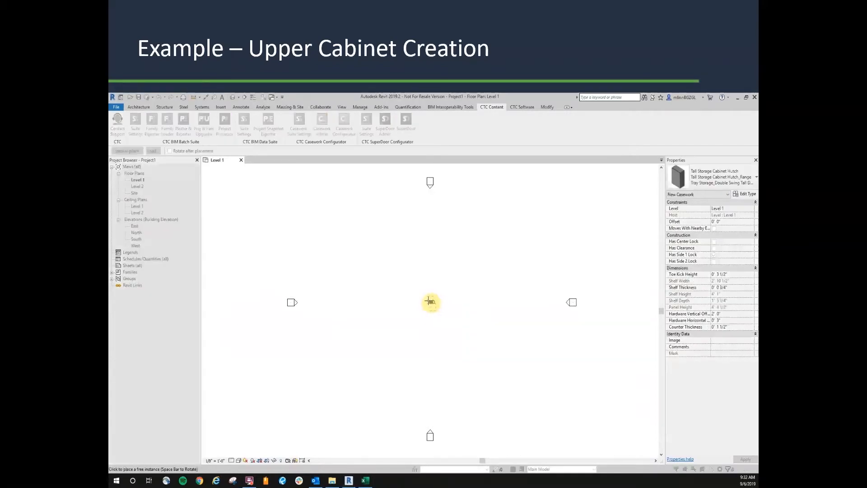
left_click(429, 302)
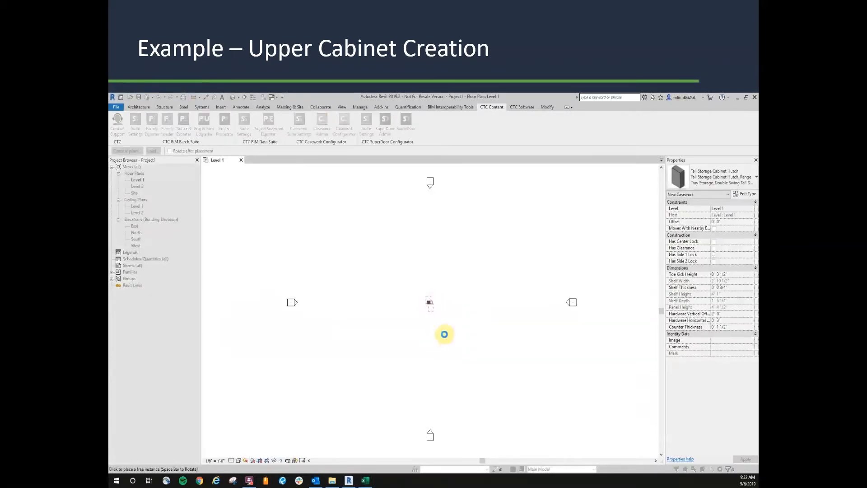
key("Escape")
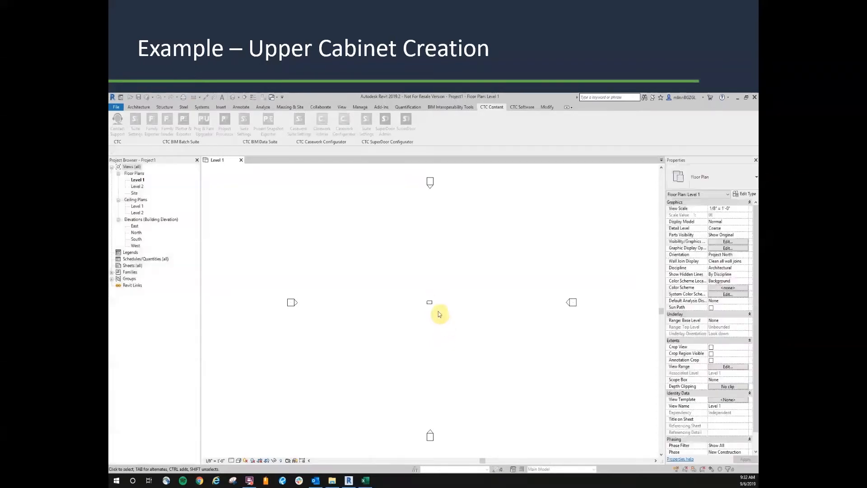
- Set the Level 1 plan's scale to 3/4" = 1'-0" and its detail level to Fine after previewing Medium
scroll(434, 311, "up", 5)
scroll(412, 309, "up", 8)
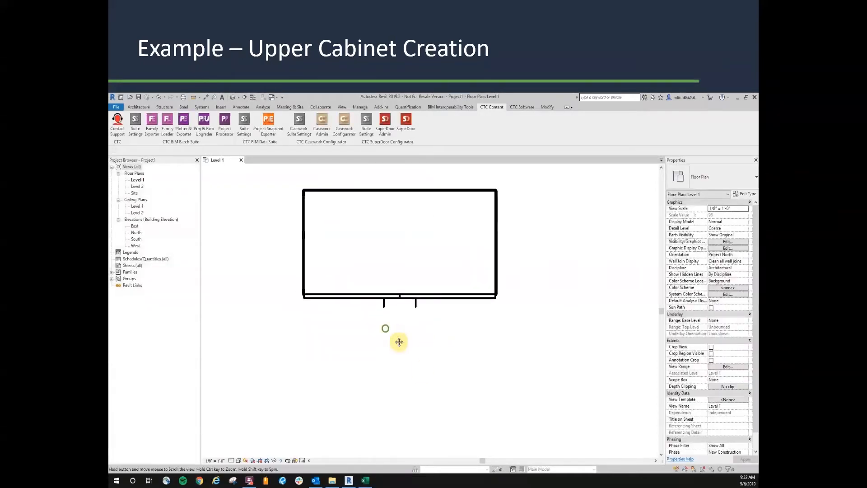
scroll(412, 397, "down", 1)
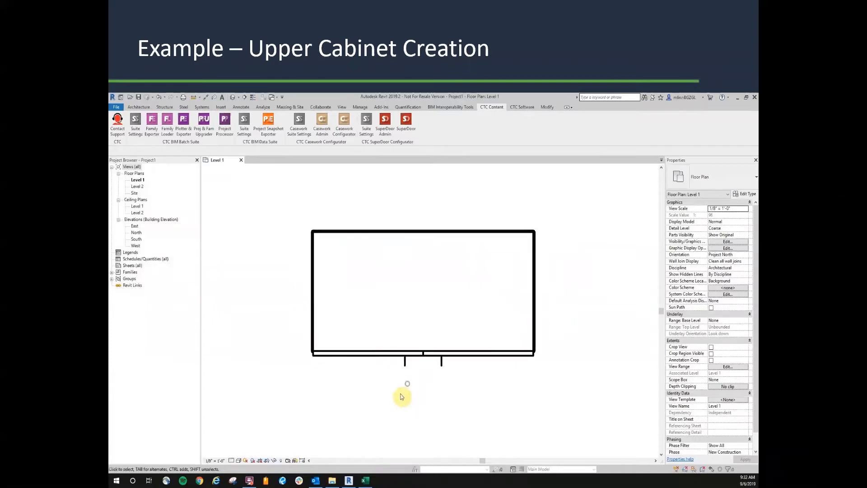
left_click(214, 460)
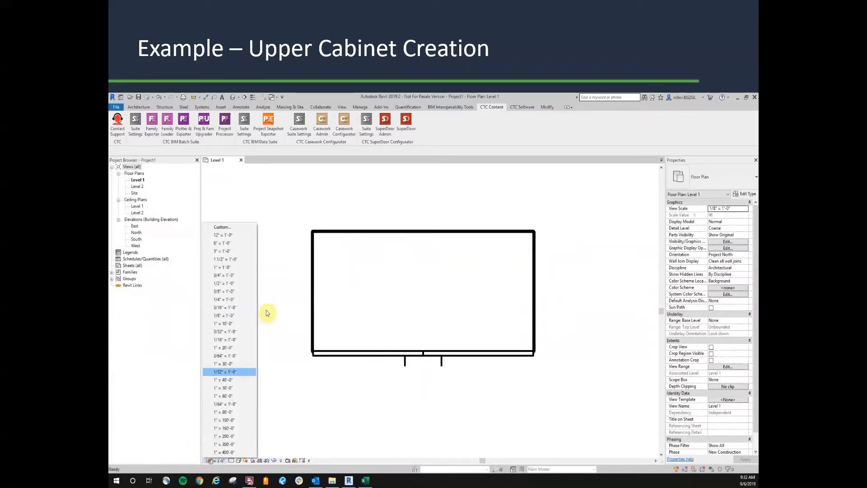
left_click(235, 275)
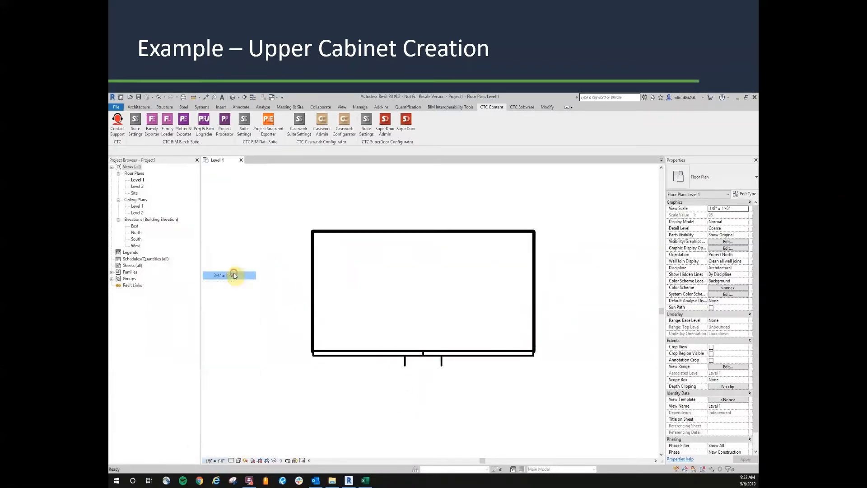
left_click(231, 461)
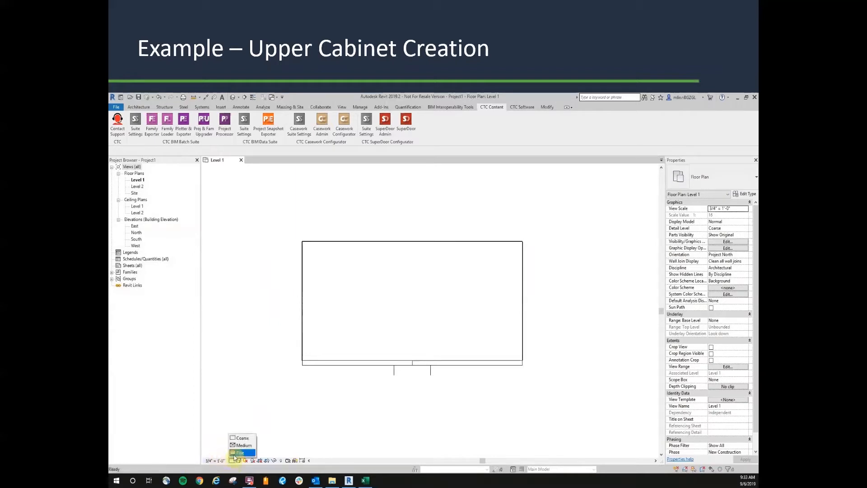
left_click(243, 446)
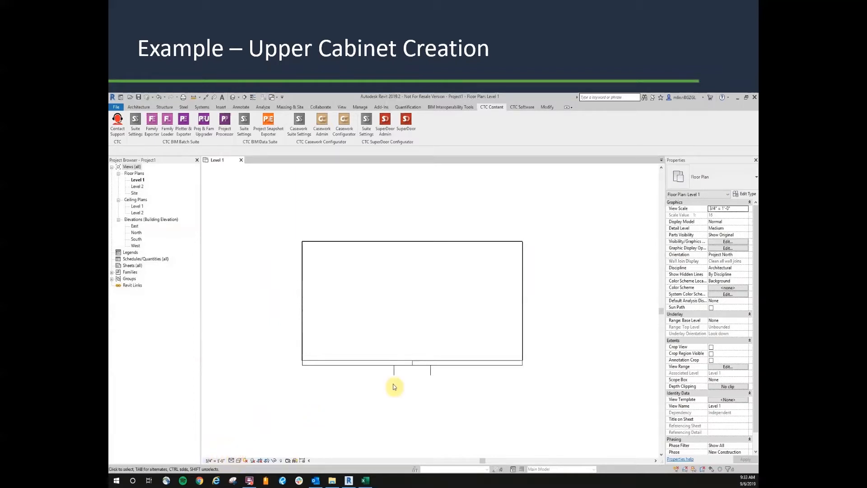
left_click(230, 461)
left_click(242, 452)
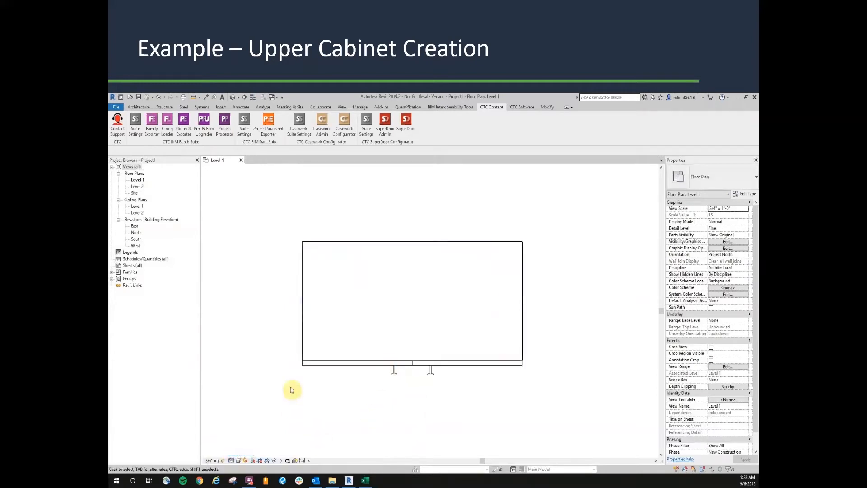
- Open the default 3D view and set its scale to 3/4" = 1'-0" and its detail level to Fine
left_click(232, 98)
scroll(438, 317, "up", 8)
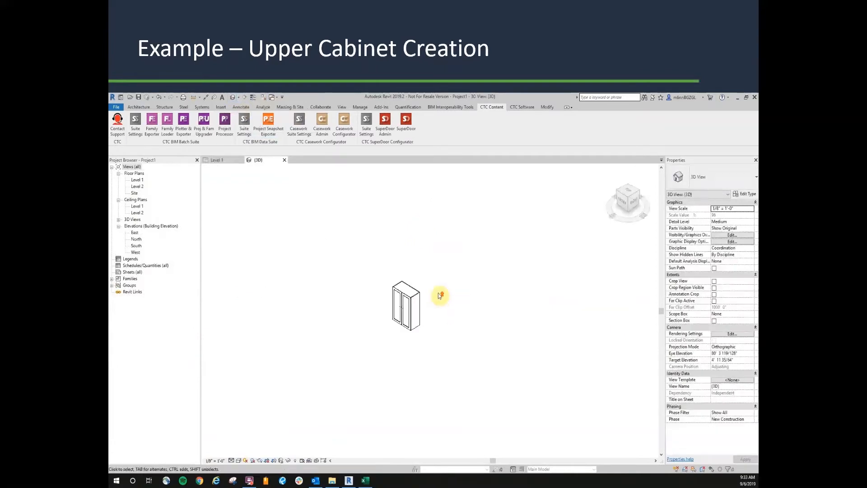
middle_click_drag(425, 319, 524, 303)
scroll(506, 318, "up", 2)
scroll(529, 299, "down", 1)
left_click(214, 461)
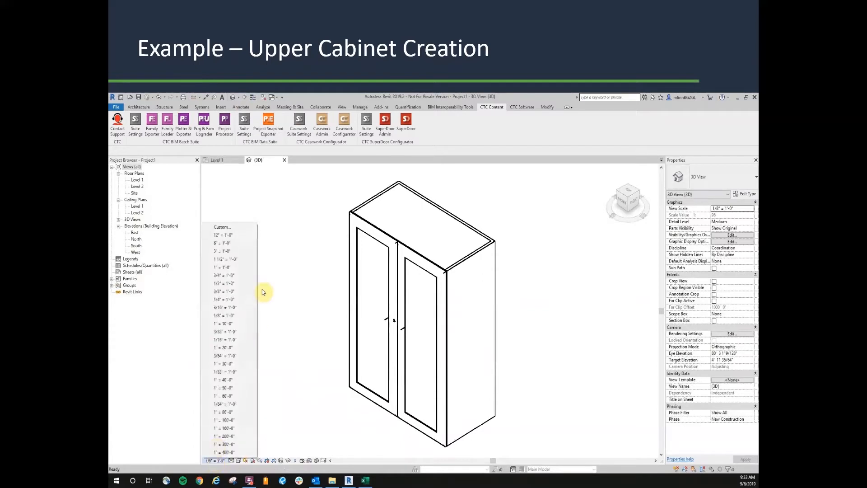
left_click(238, 275)
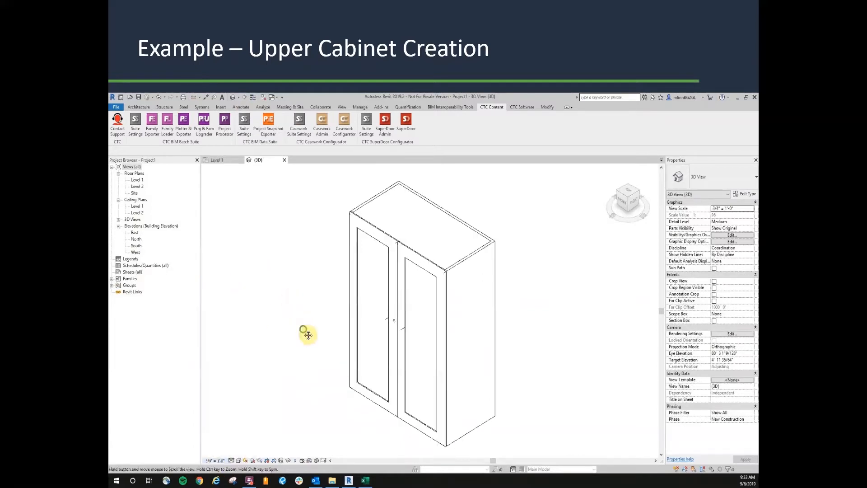
scroll(304, 337, "up", 2)
left_click(232, 460)
left_click(240, 447)
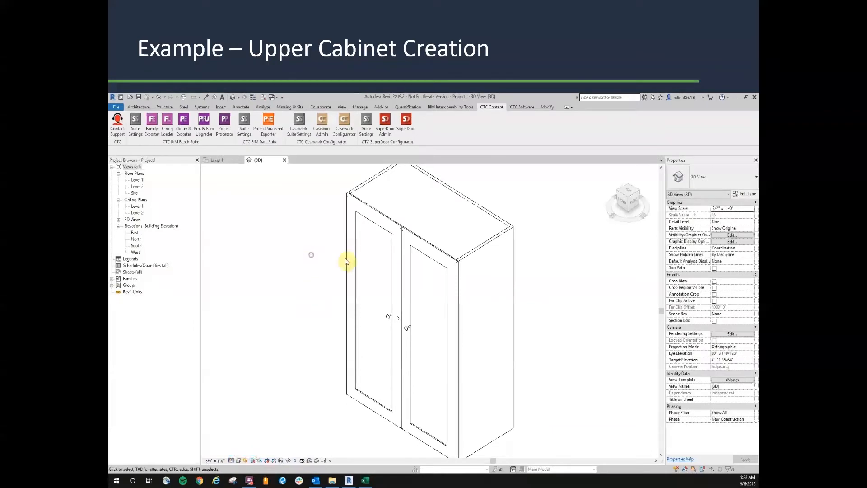
- Examine the placed hutch cabinet's doors, knobs and top in the 3D view
scroll(552, 255, "down", 2)
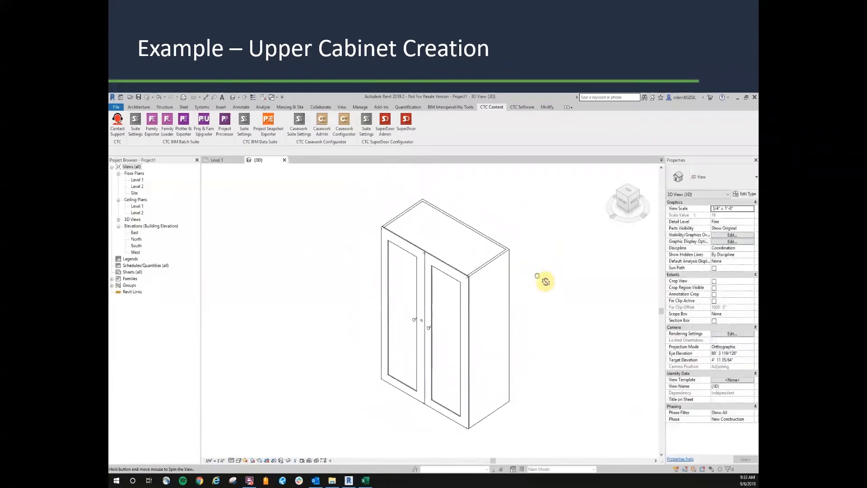
left_click(500, 256)
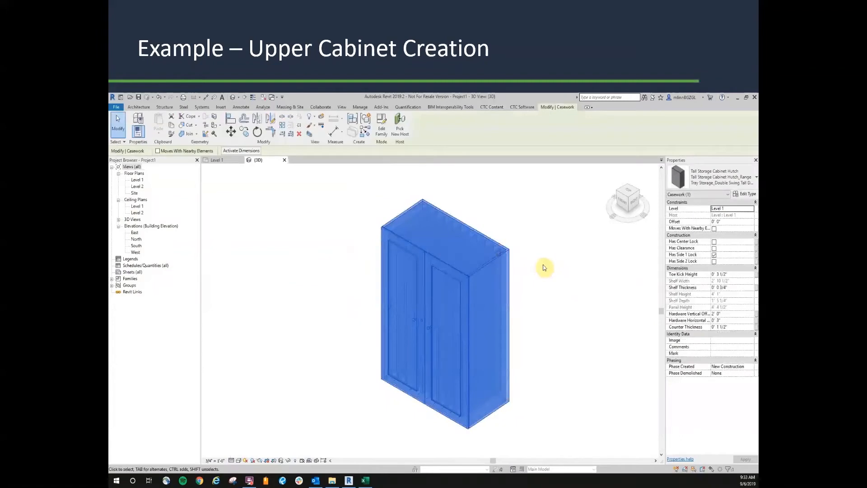
scroll(524, 241, "up", 4)
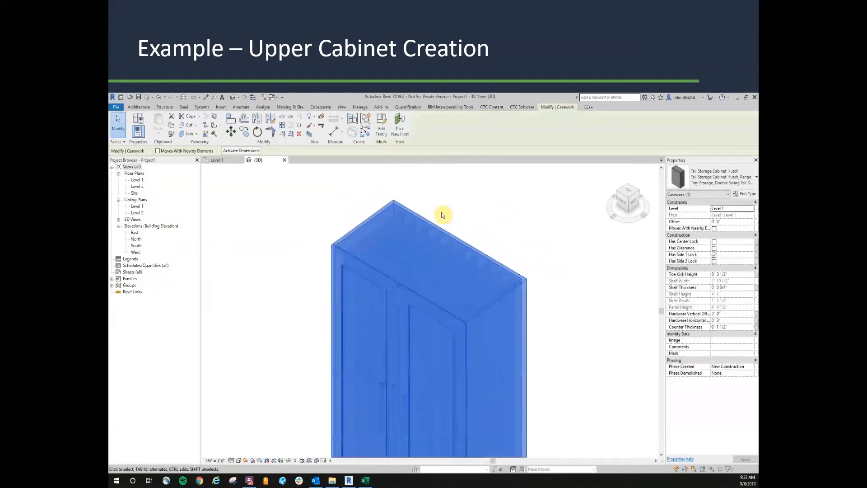
scroll(559, 304, "down", 2)
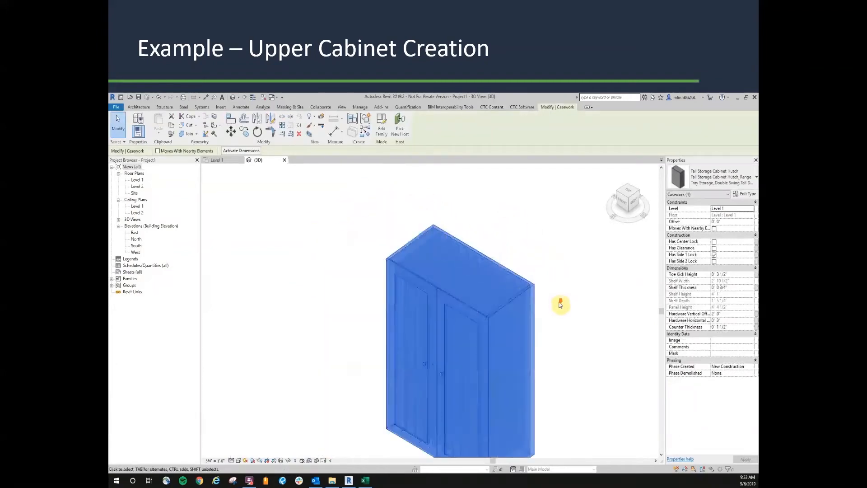
scroll(520, 286, "up", 1)
left_click(522, 295)
scroll(523, 296, "down", 1)
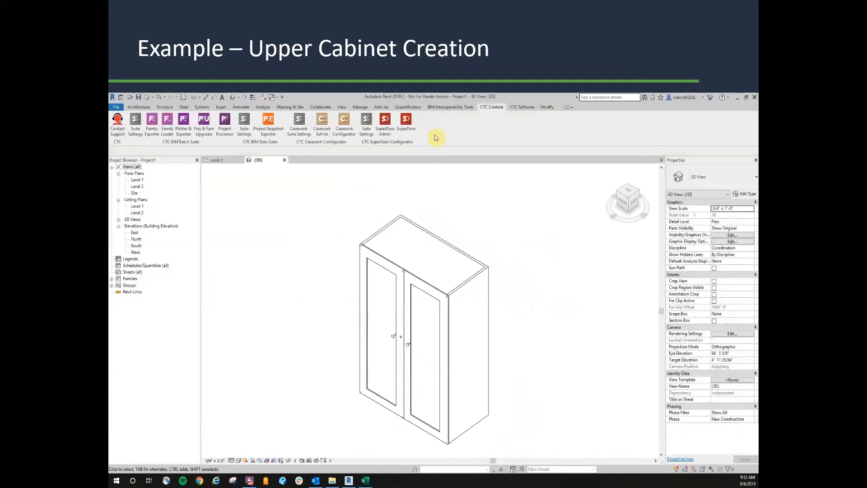
- Create a section box around the hutch cabinet and lower its top face to cut through the cabinet and expose the interior
left_click(342, 107)
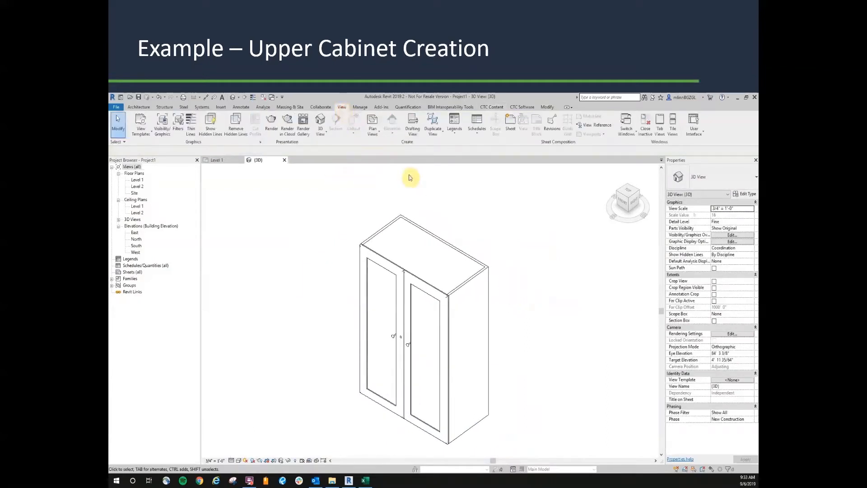
left_click(294, 189)
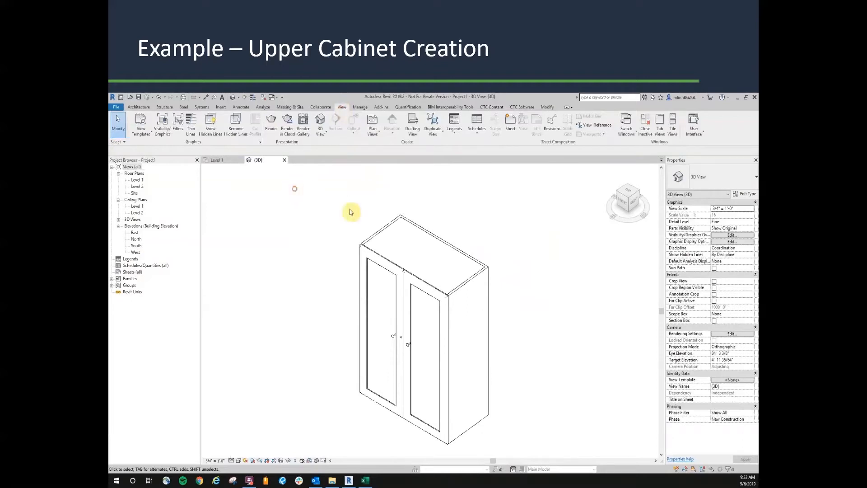
left_click(373, 232)
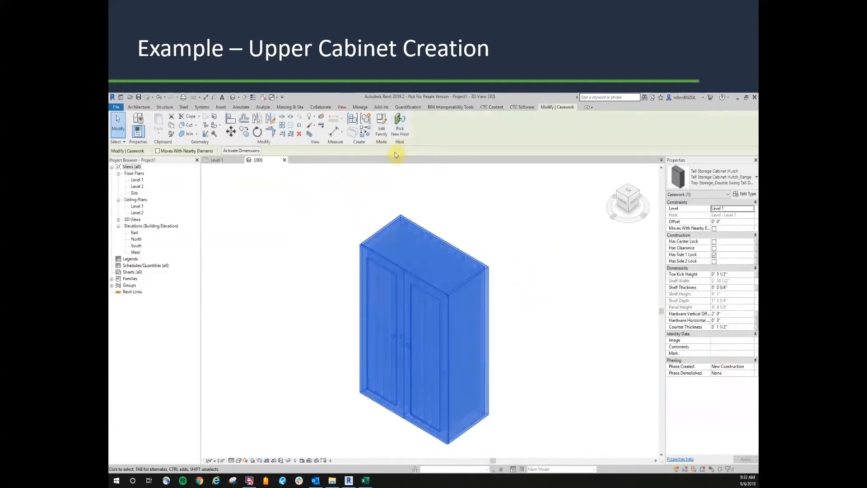
left_click(310, 134)
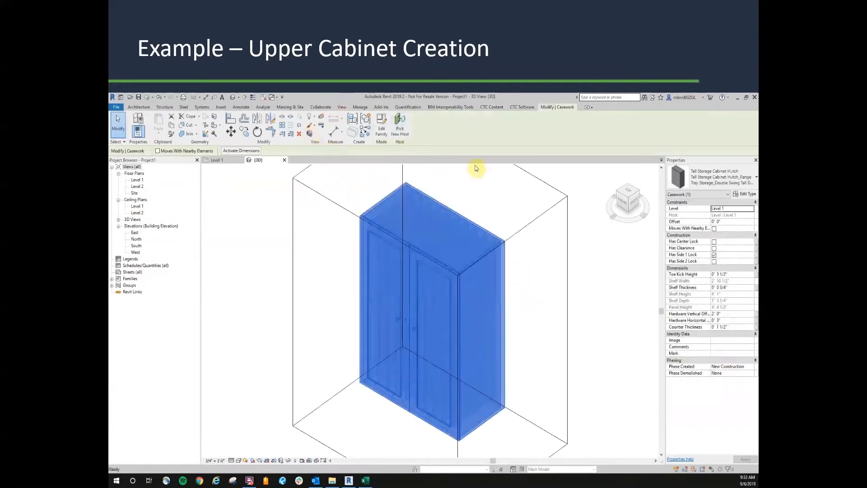
left_click(545, 185)
scroll(535, 211, "down", 3)
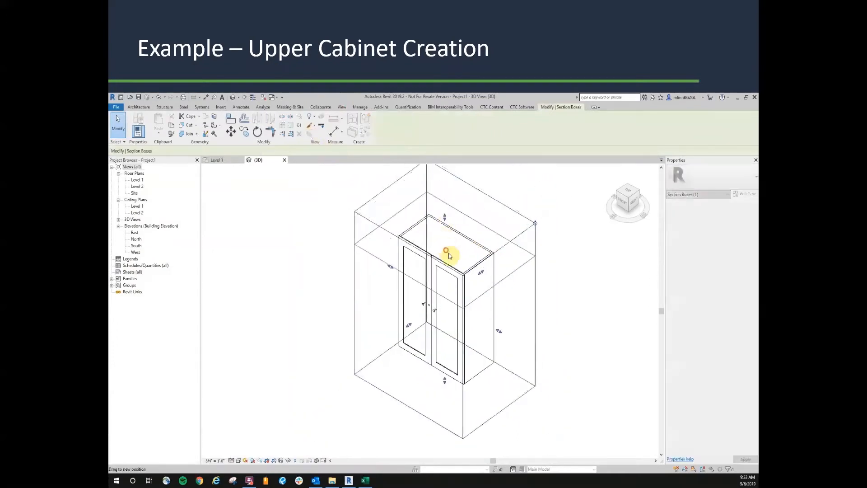
left_click(597, 306)
scroll(464, 210, "up", 3)
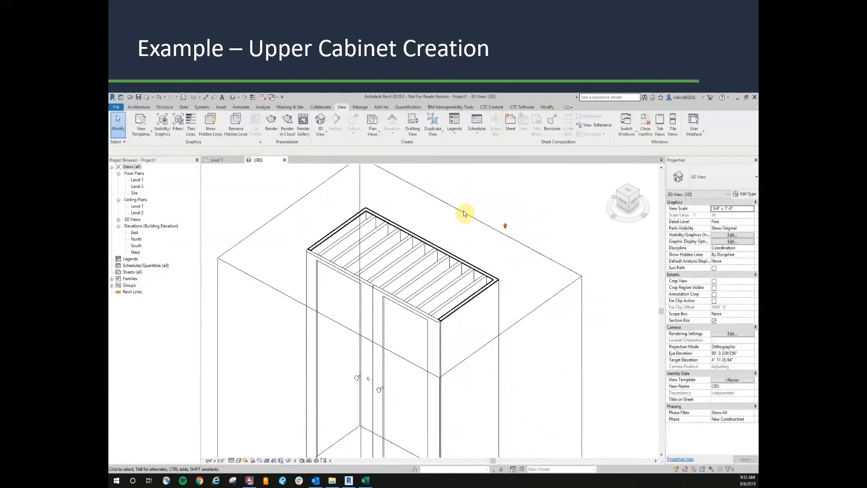
- Select the nested Range Tray Storage dividers and apply a Divider Count of 7 in their type properties
left_click(450, 225)
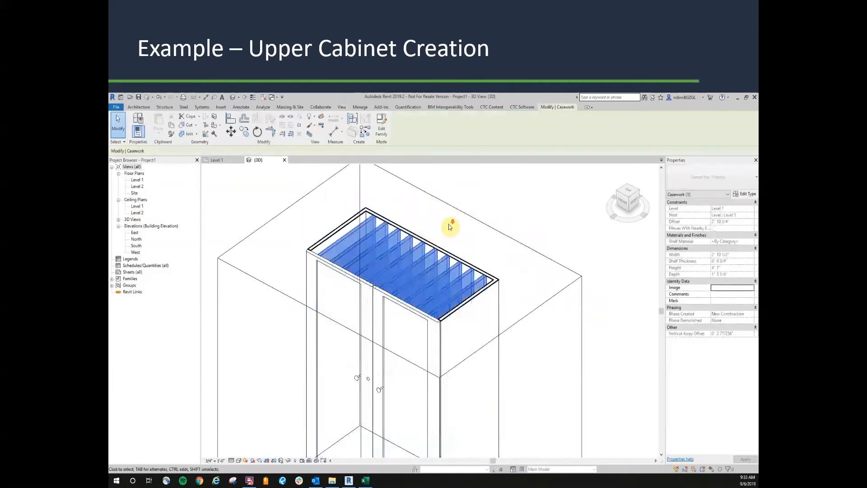
scroll(450, 226, "down", 2)
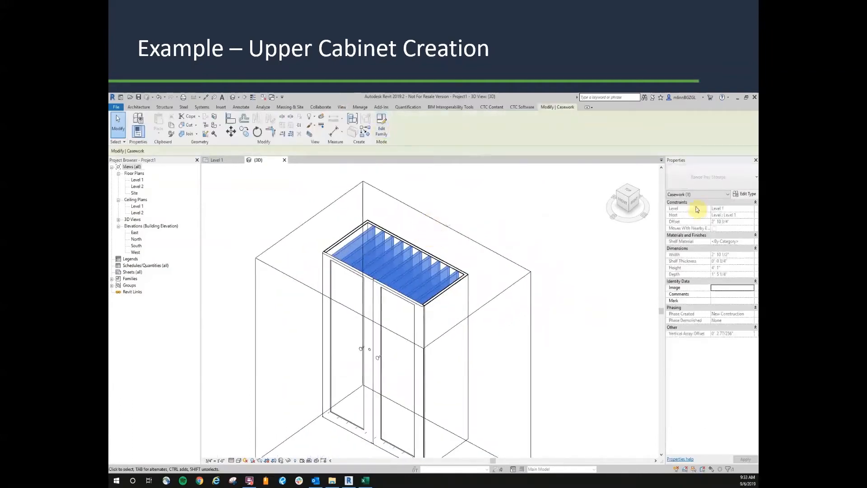
left_click(746, 193)
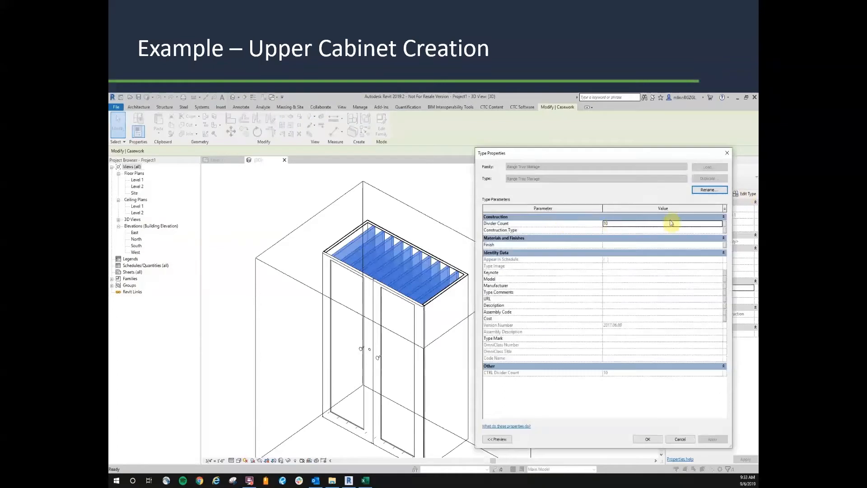
left_click(637, 224)
type("7")
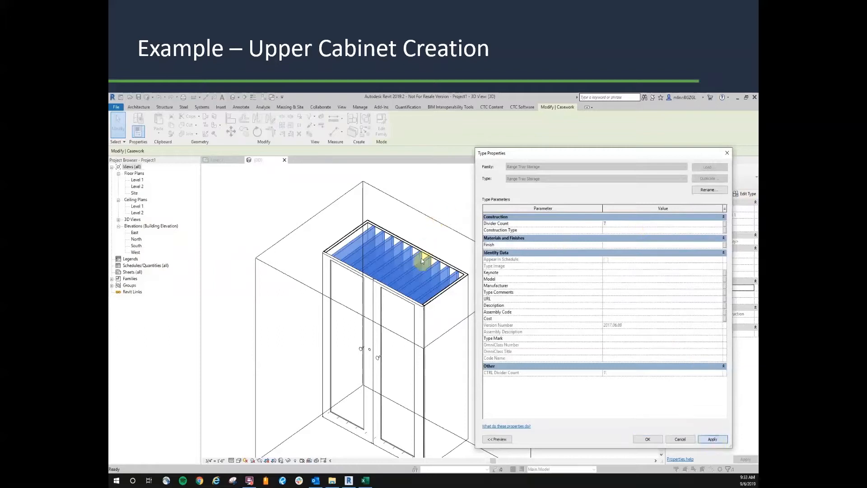
key("Return")
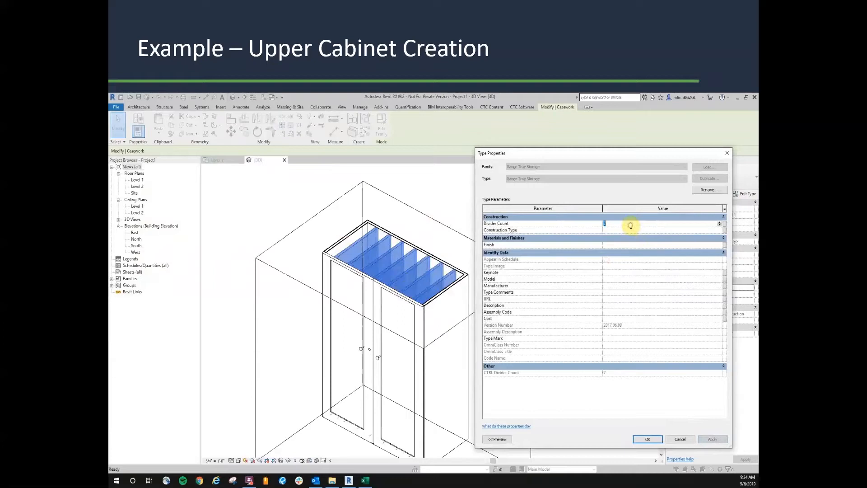
- Try a Divider Count of 5 for the range tray storage and reduce it to 3, applying each value
type("5")
left_click(698, 389)
key("Return")
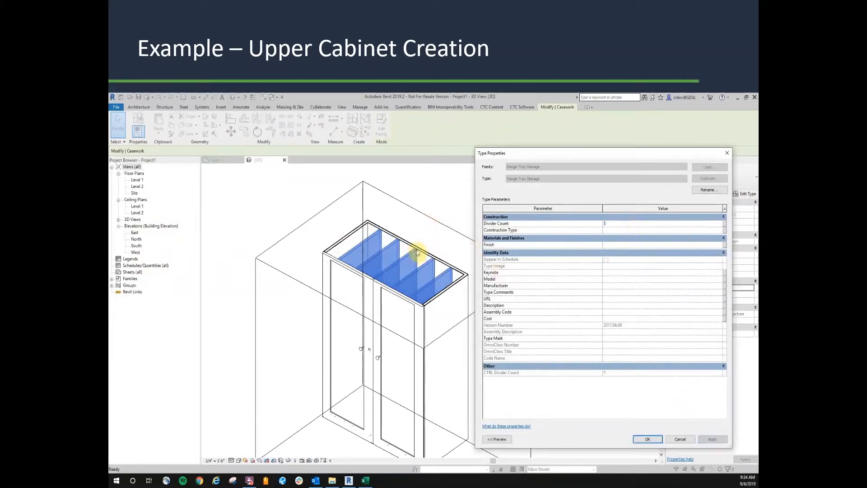
type("3")
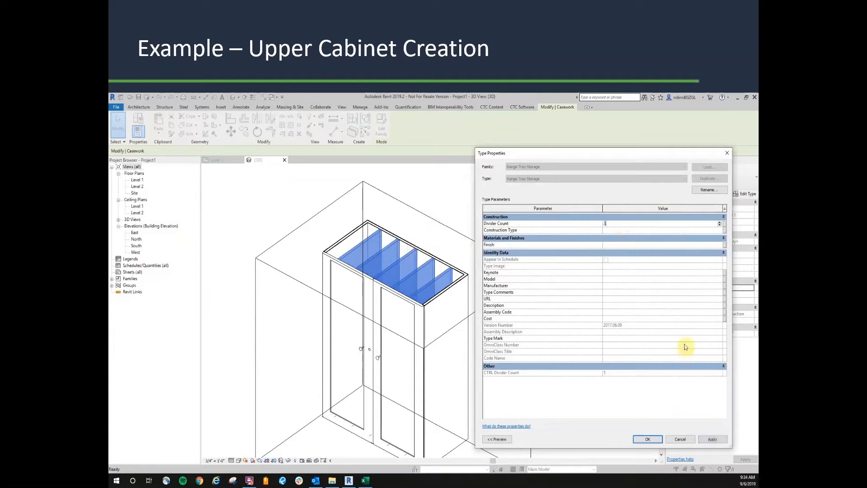
left_click(706, 442)
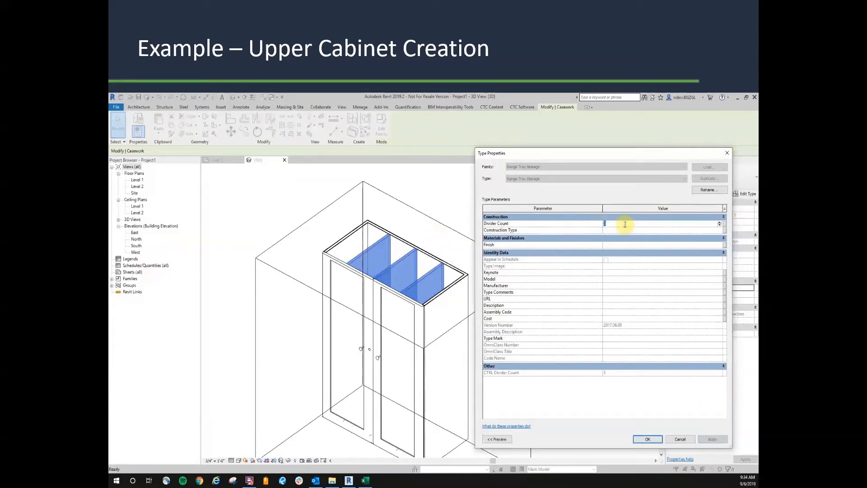
- Apply a Divider Count of 5 to the range tray storage type and deselect the dividers
type("5")
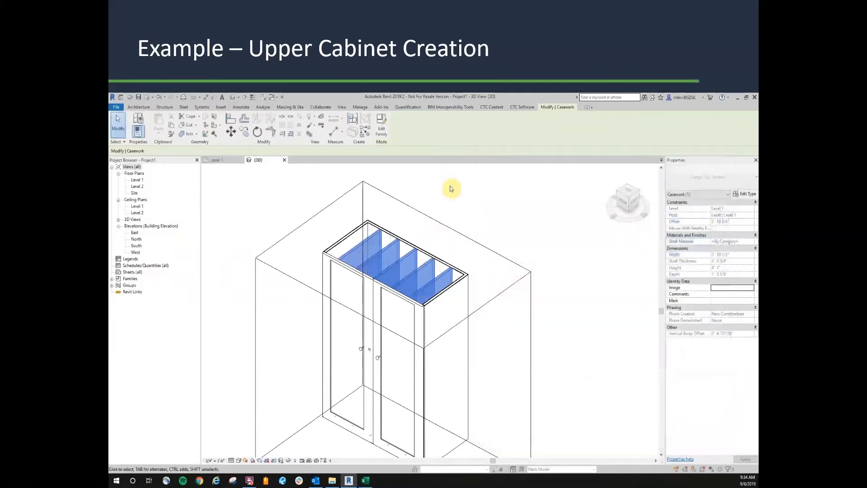
left_click(473, 198)
scroll(533, 227, "down", 2)
middle_click_drag(546, 235, 538, 243)
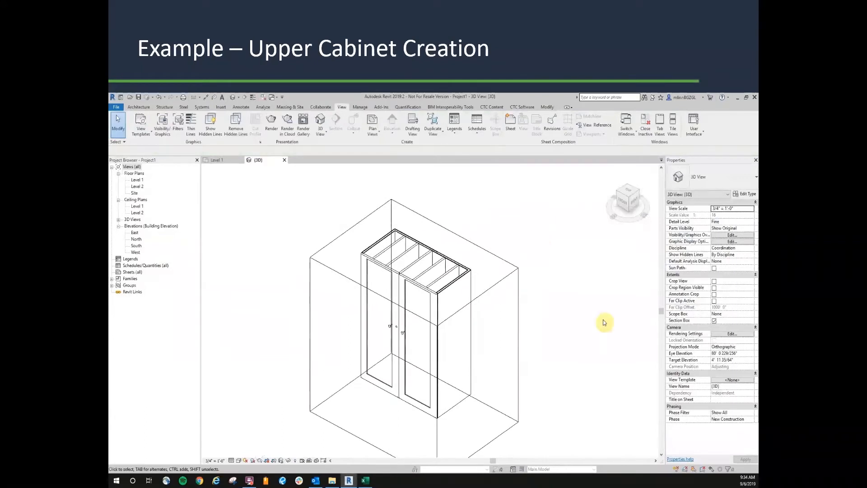
- Turn off the 3D view's section box and inspect the whole hutch cabinet
left_click(714, 321)
scroll(549, 232, "down", 2)
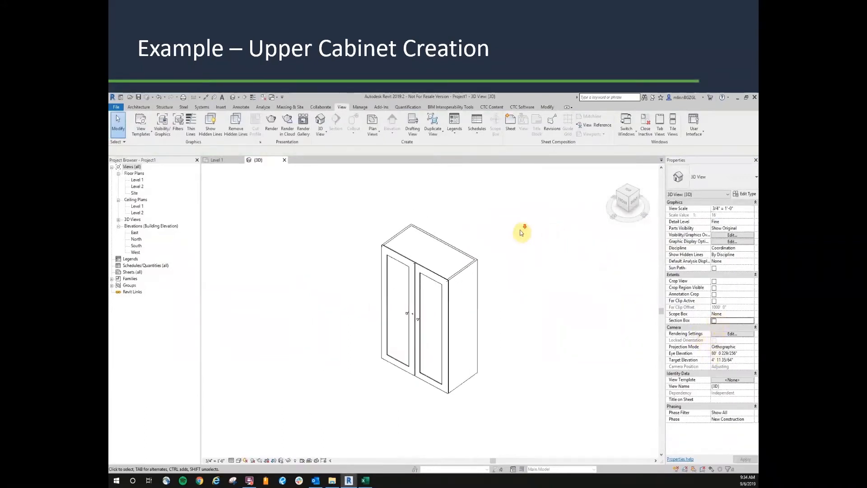
scroll(505, 301, "up", 3)
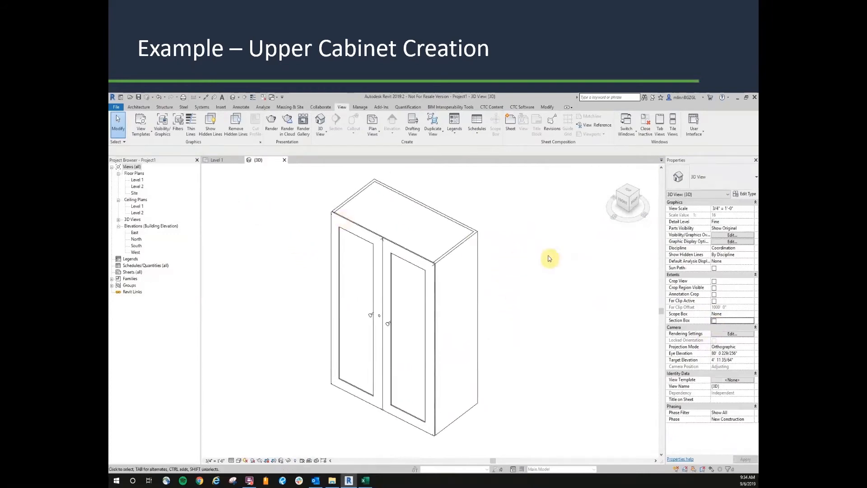
scroll(551, 257, "down", 2)
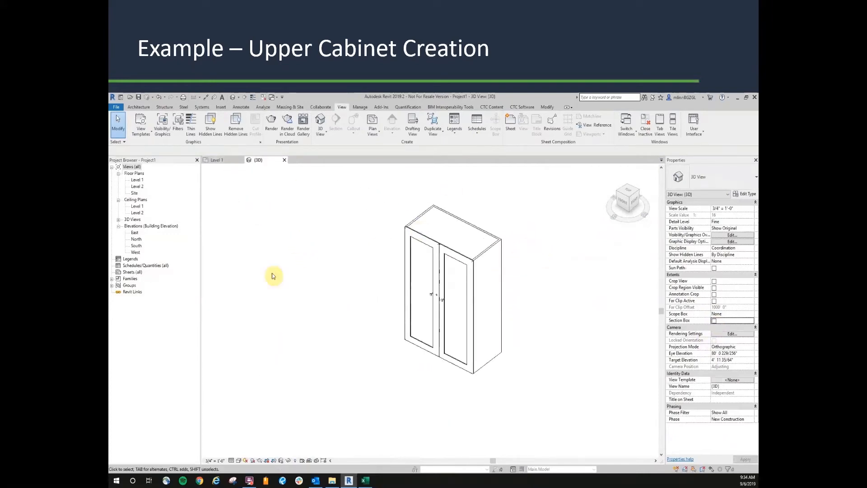
- Create a vertical section through the cabinet in the Level 1 plan, looking along its width, and open the section view
left_click(219, 160)
scroll(469, 267, "down", 2)
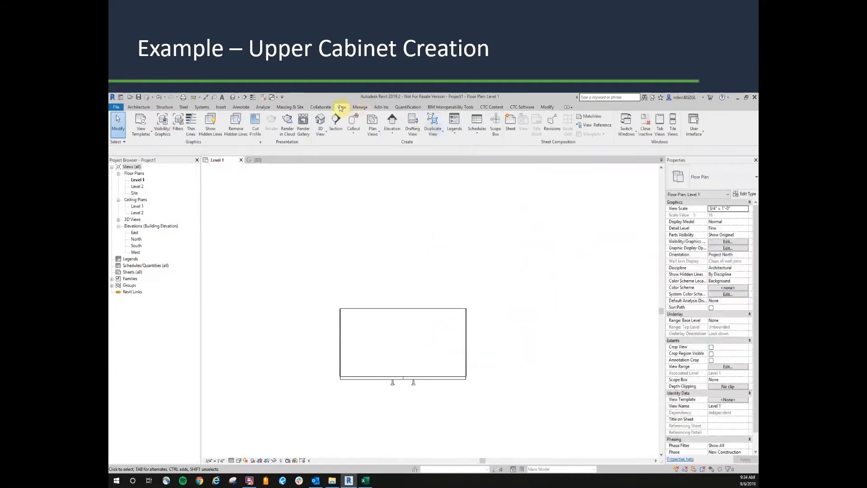
left_click(335, 121)
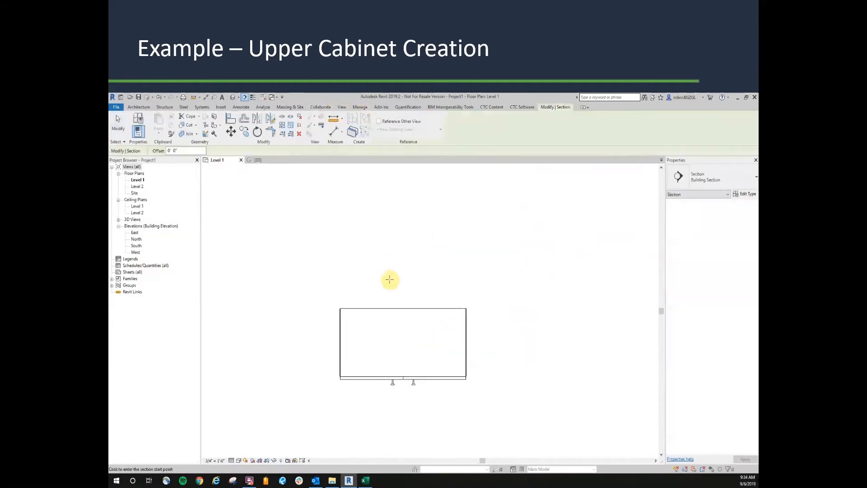
left_click(378, 403)
key("Escape")
double_click(380, 268)
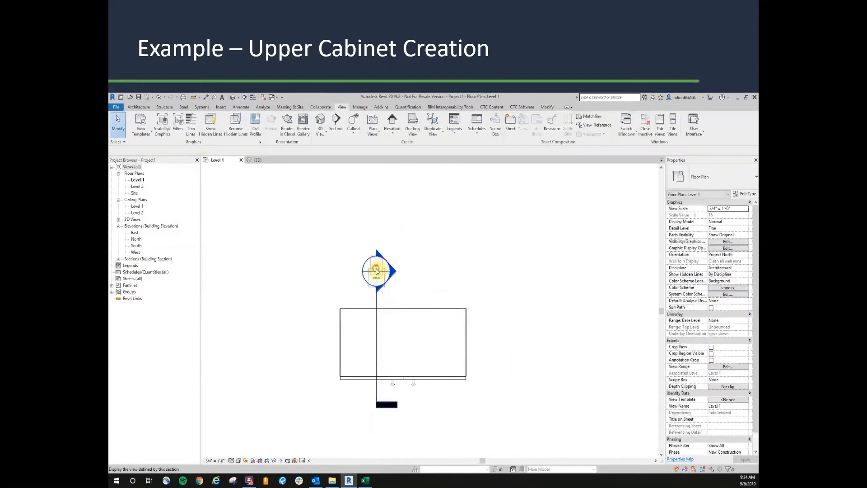
scroll(466, 339, "up", 5)
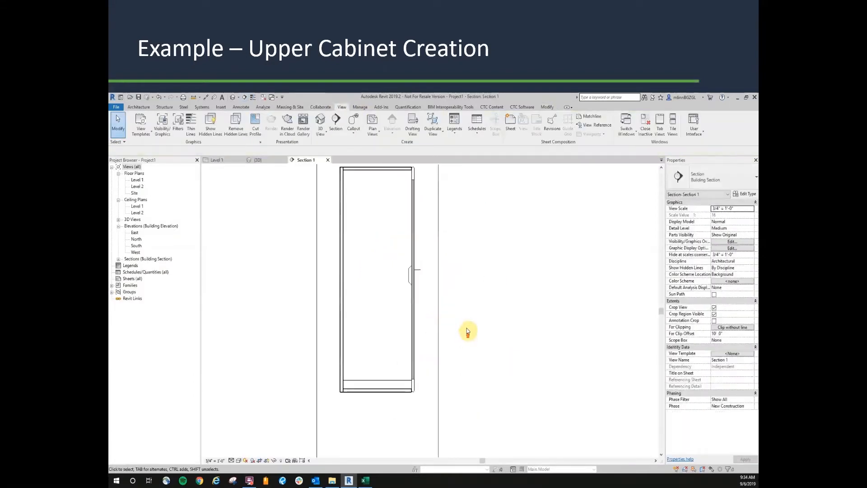
scroll(479, 262, "down", 3)
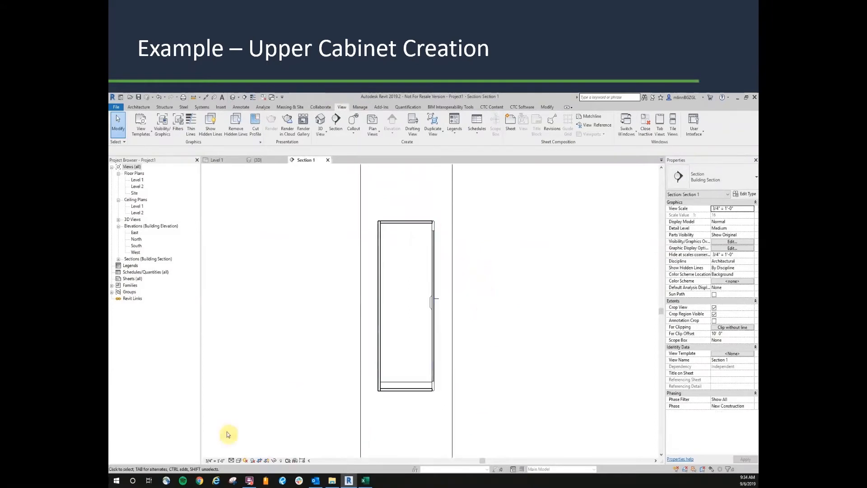
- Set the section view's detail level to Fine and check the cabinet's position between Level 1 and Level 2
left_click(231, 461)
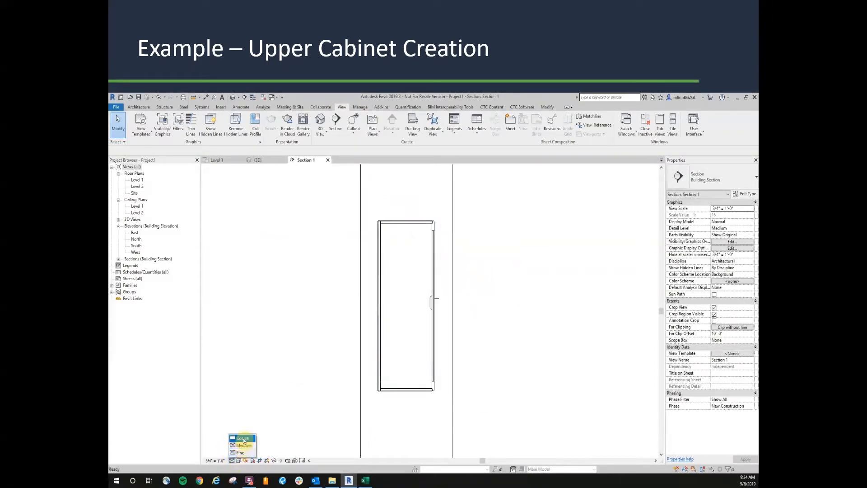
left_click(244, 453)
scroll(495, 297, "down", 4)
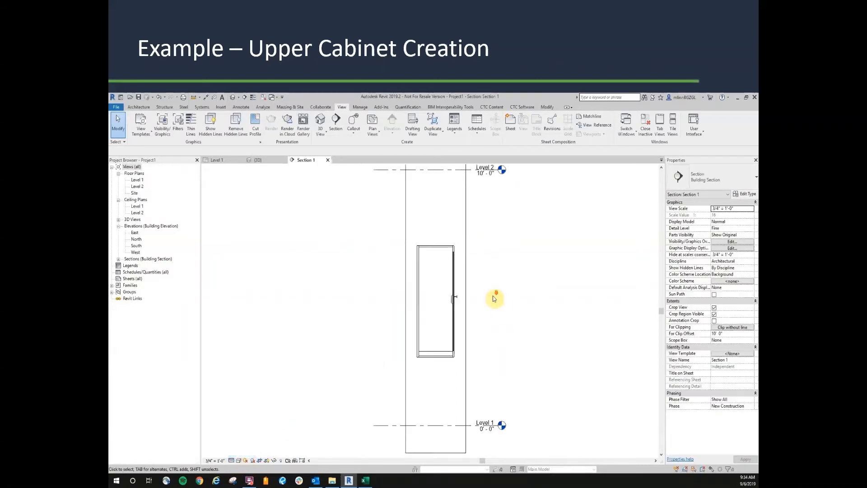
left_click(440, 335)
middle_click_drag(494, 297, 486, 306)
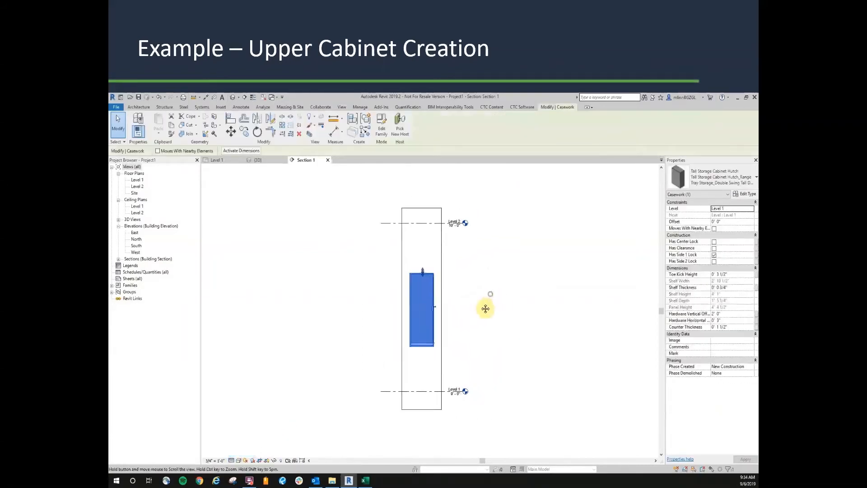
left_click(472, 300)
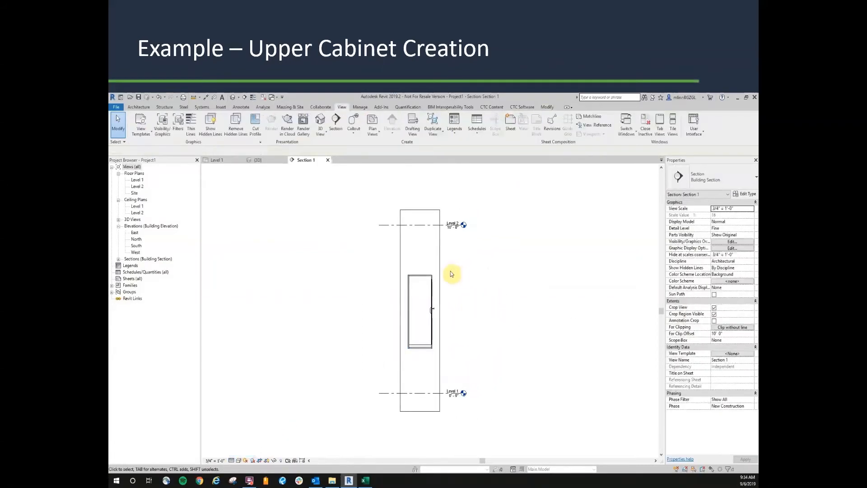
scroll(452, 274, "down", 1)
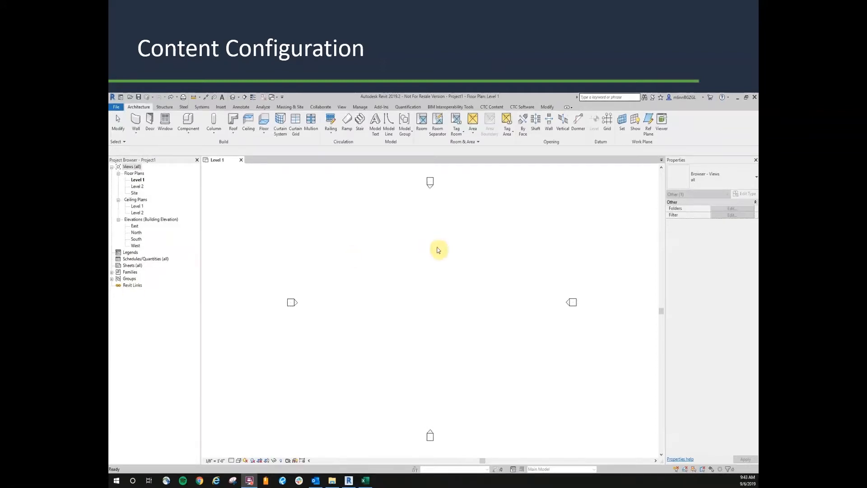
- Open the Casework Configurator in the new project at its library of main casework assemblies
left_click(494, 107)
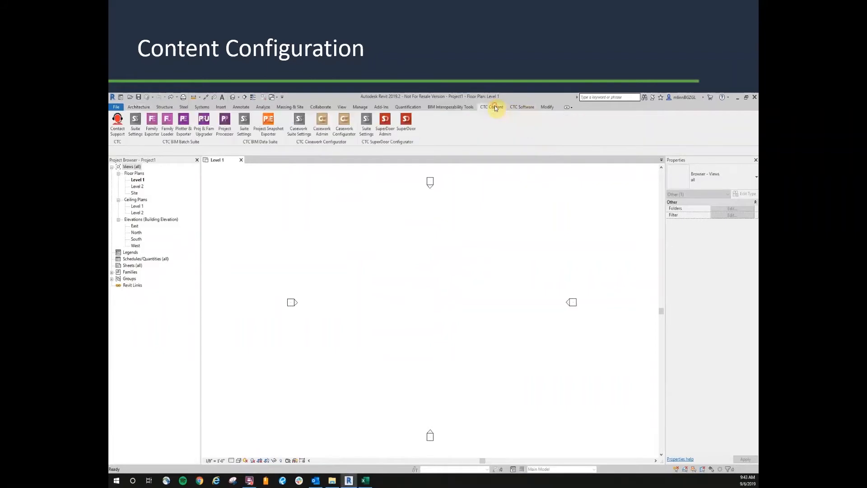
left_click(344, 123)
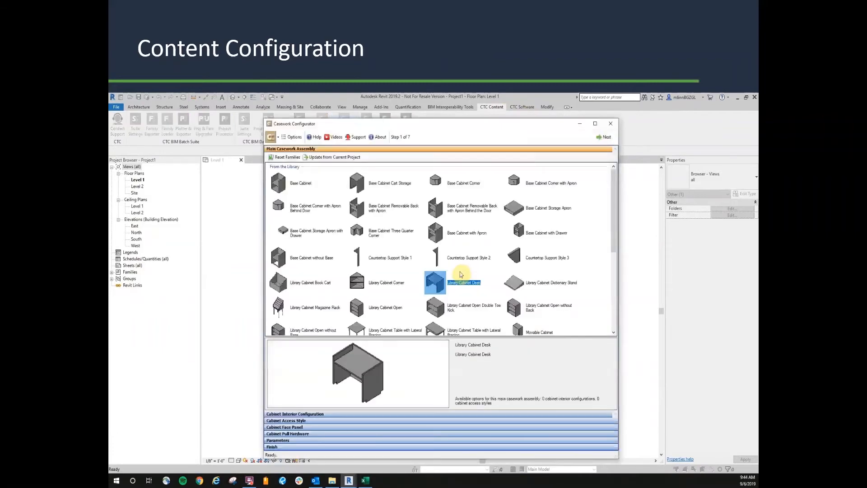
left_click_drag(614, 186, 614, 187)
left_click(594, 187)
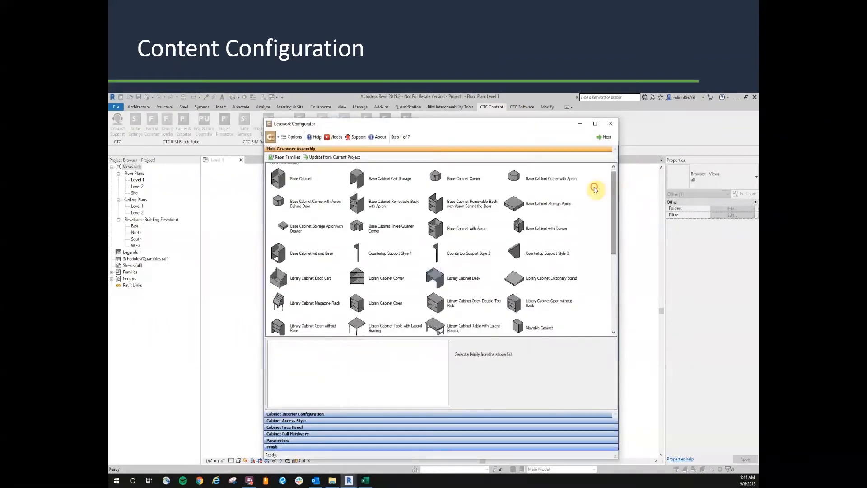
- Browse the library's main casework assemblies and preview Movable Cabinet Easel Cart Two Side and Tall Storage Cabinet Corner
left_click(289, 176)
left_click(325, 205)
scroll(328, 209, "down", 3)
scroll(317, 253, "down", 5)
left_click(308, 248)
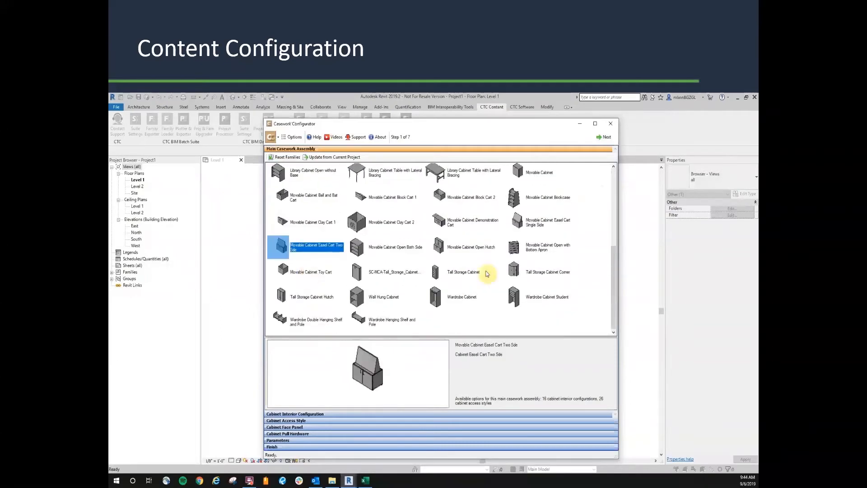
left_click(567, 282)
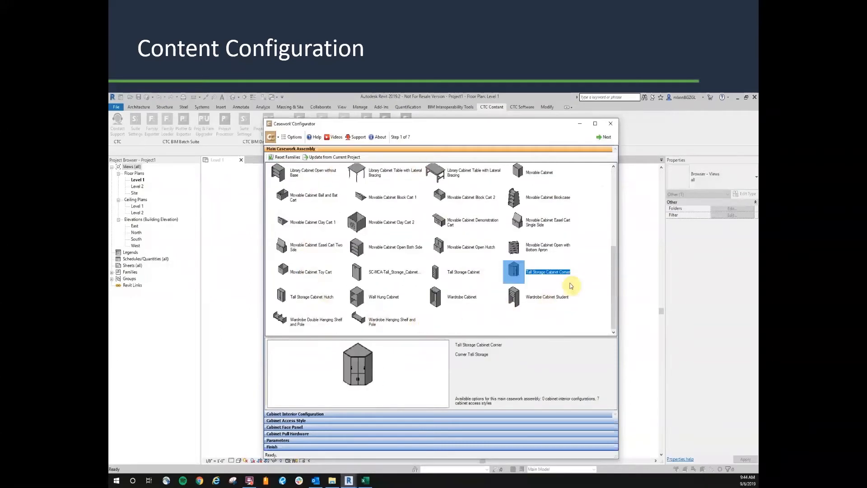
scroll(570, 286, "up", 4)
scroll(575, 243, "down", 4)
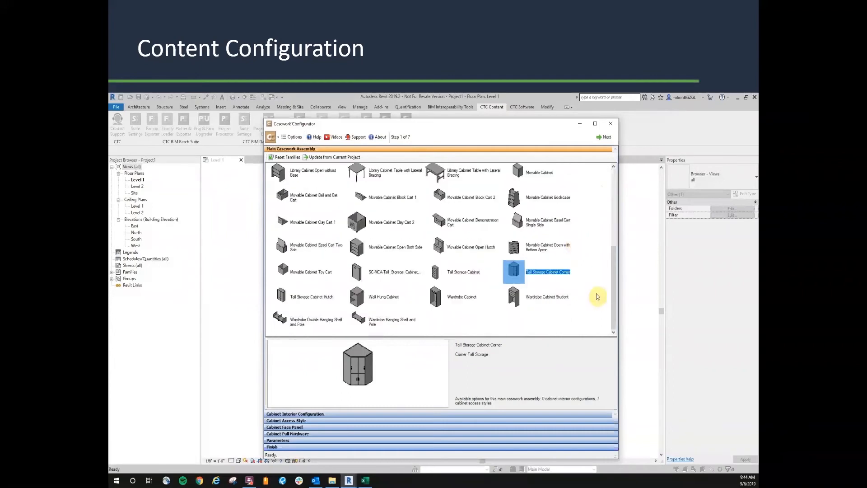
- Build the Movable Cabinet Bookcase with its default parameters and names, and place one instance in the Level 1 plan
left_click(516, 200)
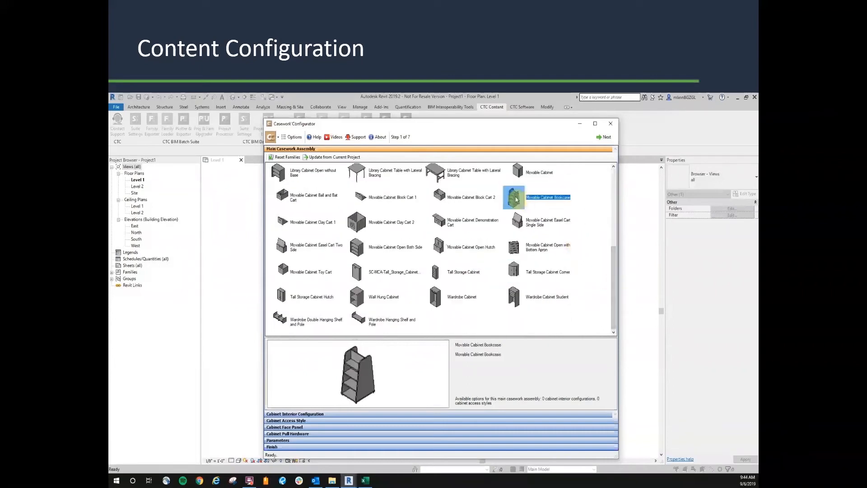
double_click(516, 199)
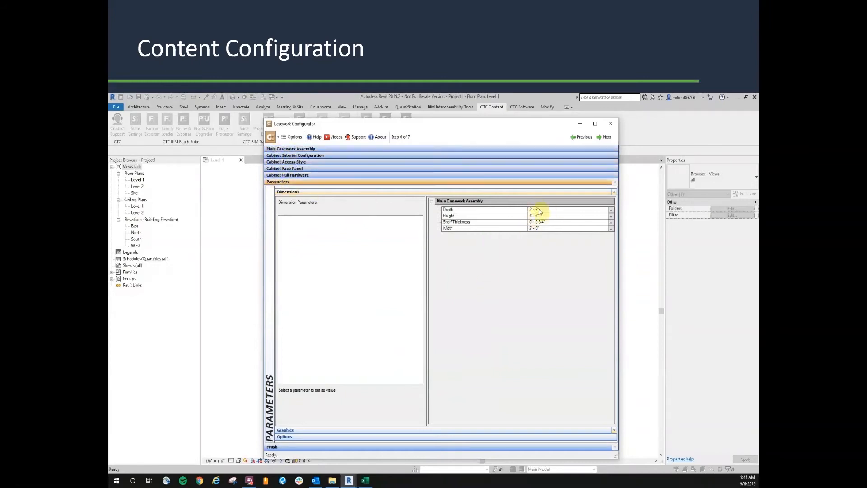
left_click(606, 137)
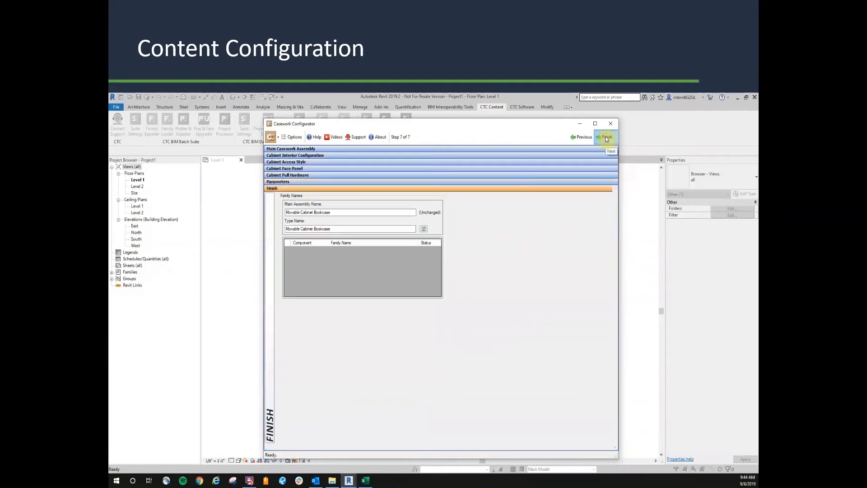
left_click(606, 137)
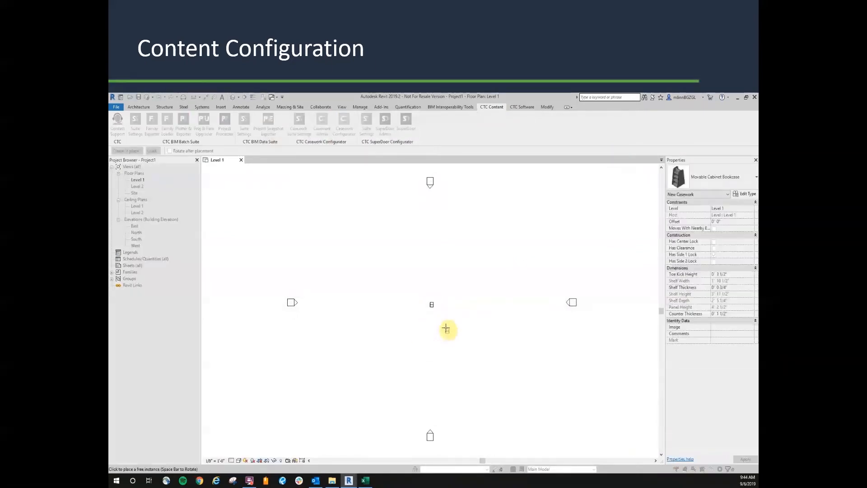
key("Escape")
key("Escape")
- Set the Level 1 plan to Fine detail level and a scale of 3/4" = 1'-0"
scroll(441, 312, "up", 3)
scroll(439, 308, "up", 4)
middle_click_drag(414, 275, 506, 287)
left_click(231, 461)
left_click(239, 451)
left_click(215, 461)
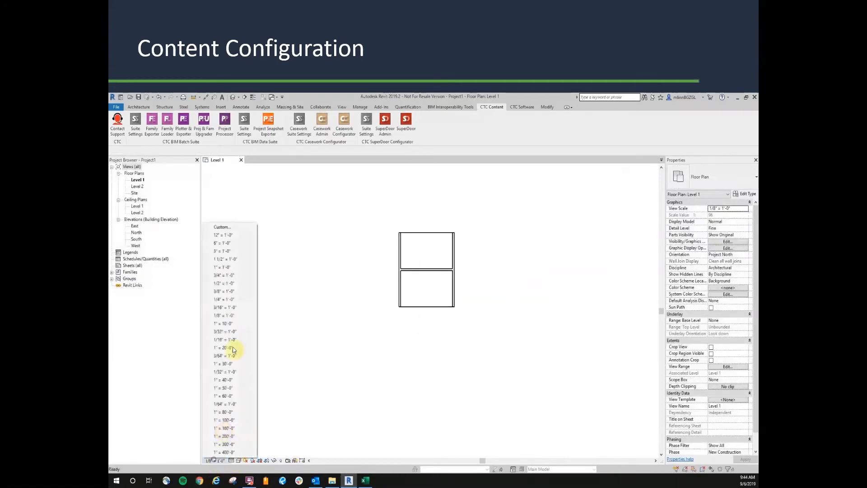
left_click(229, 277)
scroll(493, 285, "down", 1)
middle_click_drag(492, 284, 471, 300)
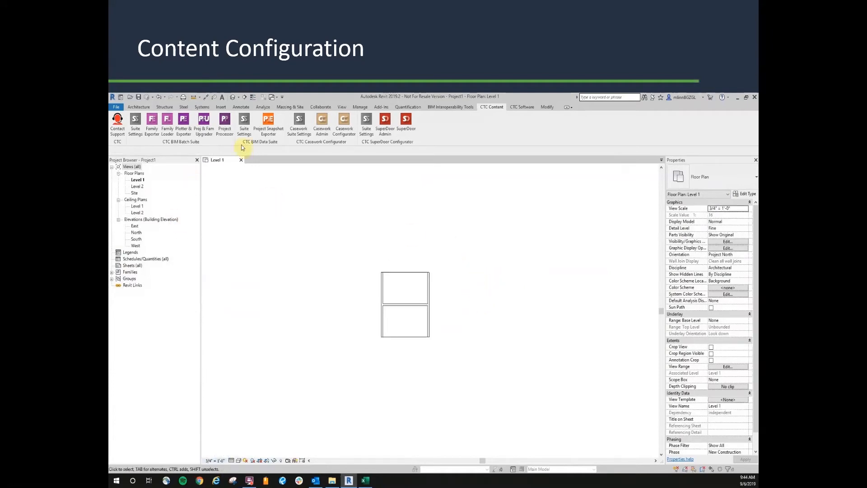
- Open the default 3D view, set it to Fine detail at 3/4" = 1'-0", and inspect the bookcase from nearer its front
left_click(232, 97)
scroll(434, 327, "up", 8)
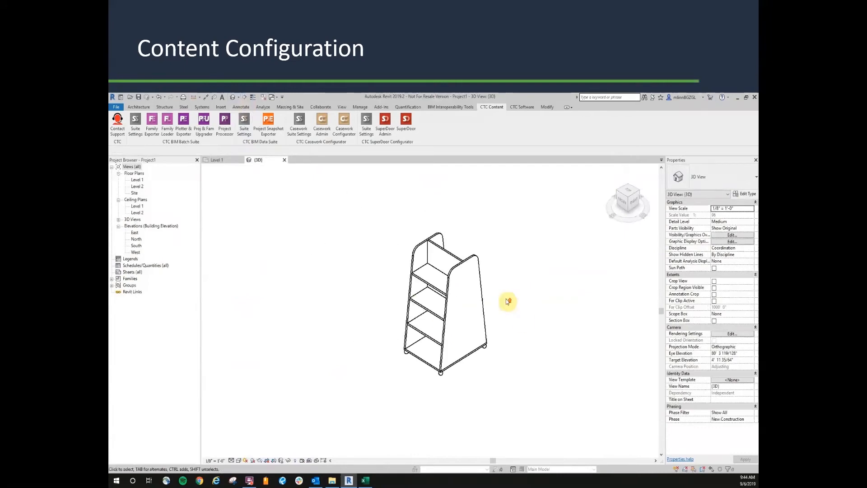
scroll(508, 302, "up", 2)
left_click(231, 460)
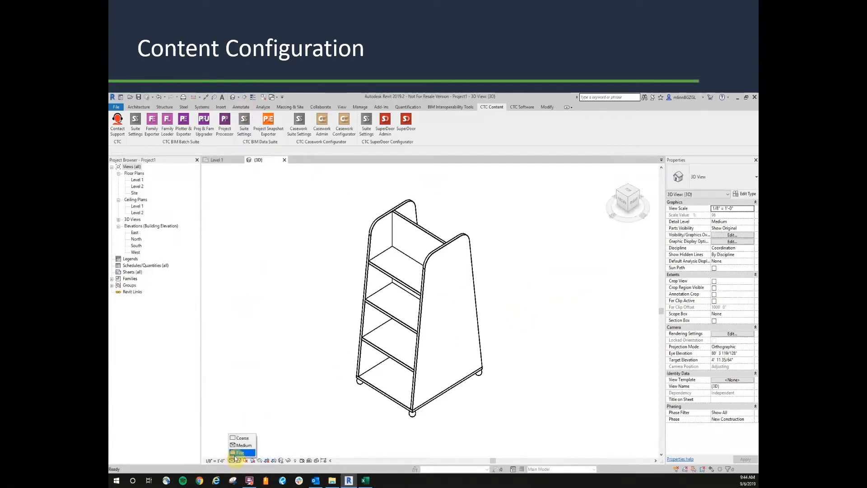
left_click(239, 453)
left_click(215, 460)
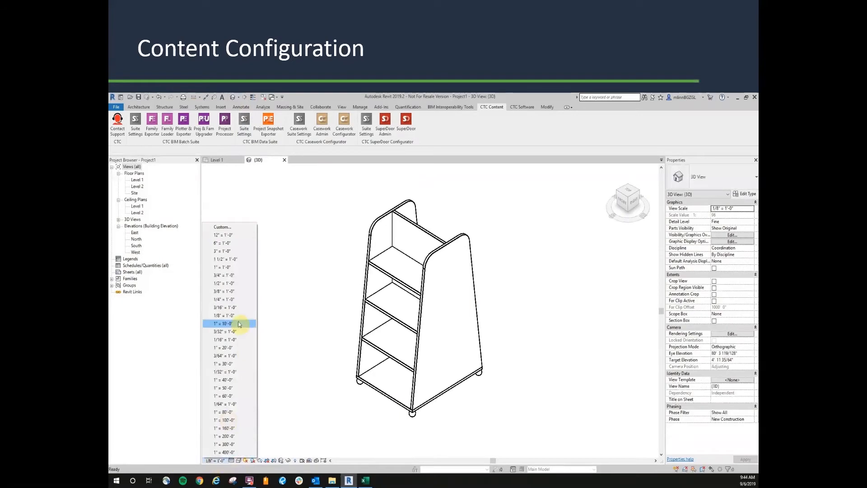
left_click(229, 275)
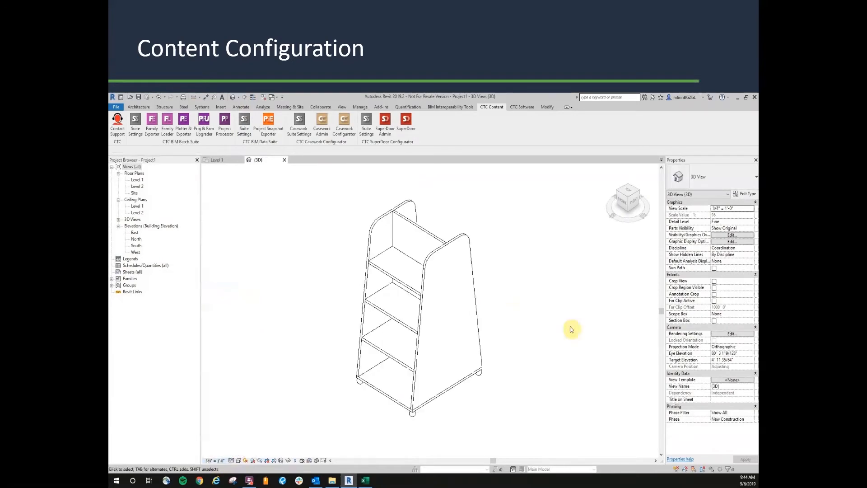
middle_click_drag(499, 396, 510, 371, "shift")
middle_click_drag(493, 239, 493, 244)
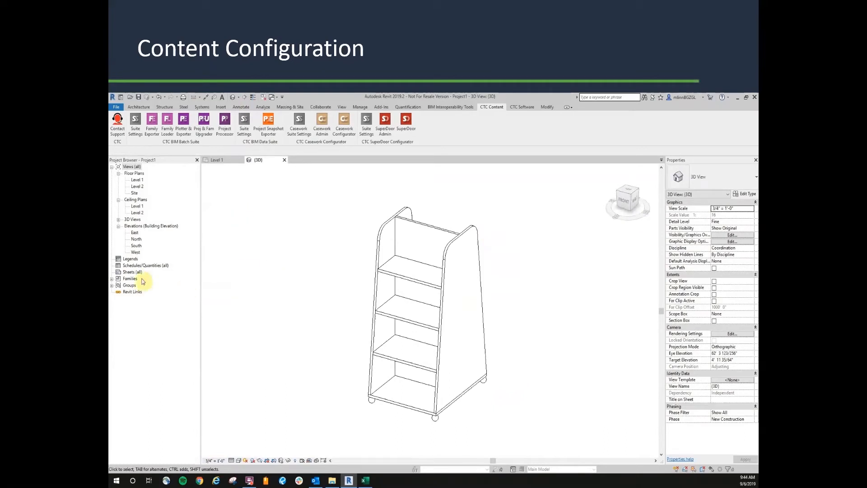
- Expand the project's Casework families down to the Movable Cabinet Bookcase type and review the bookcase in 3D
left_click(111, 278)
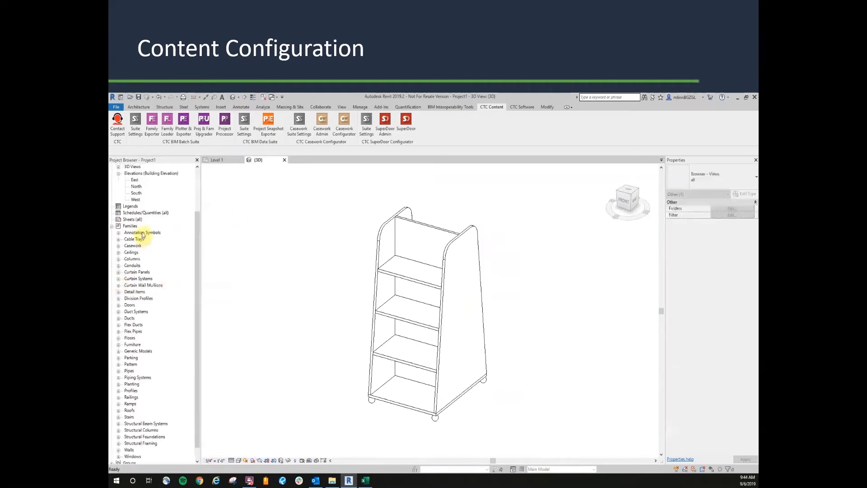
left_click(118, 245)
left_click(125, 252)
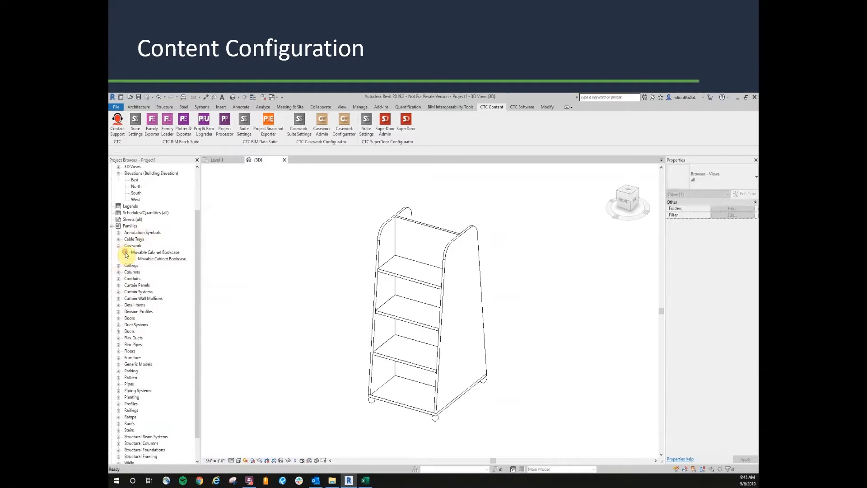
left_click(311, 273)
scroll(310, 270, "down", 2)
mouse_move(310, 271)
middle_mouse_down()
mouse_move(323, 288)
mouse_move(320, 279)
middle_mouse_up()
scroll(322, 288, "up", 2)
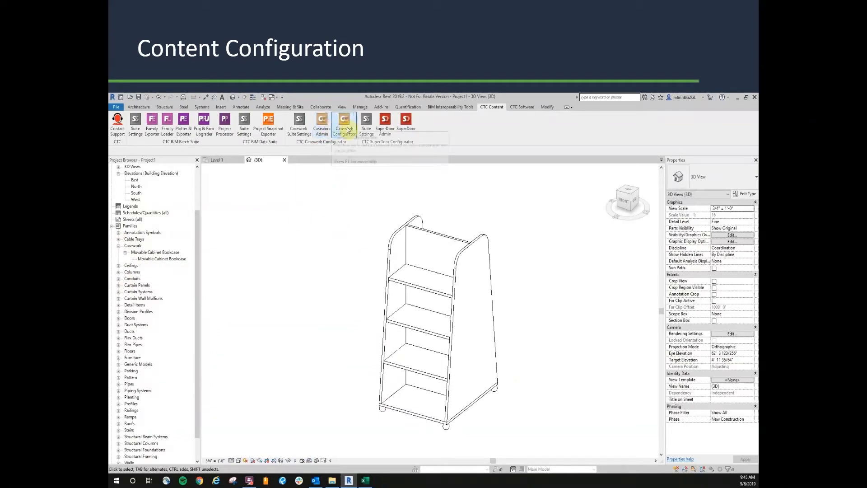
- Open Casework Configurator Admin and review the families listed for main assemblies, interior configurations, access styles, face panels and pull hardware
left_click(321, 128)
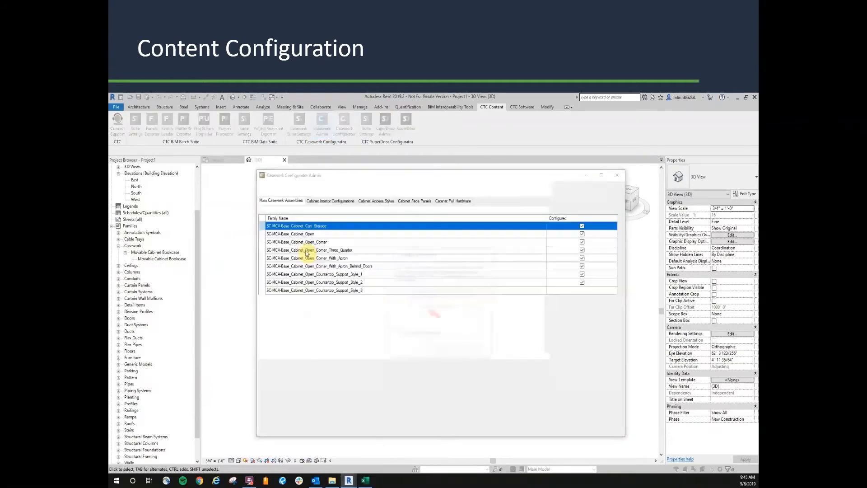
left_click(443, 349)
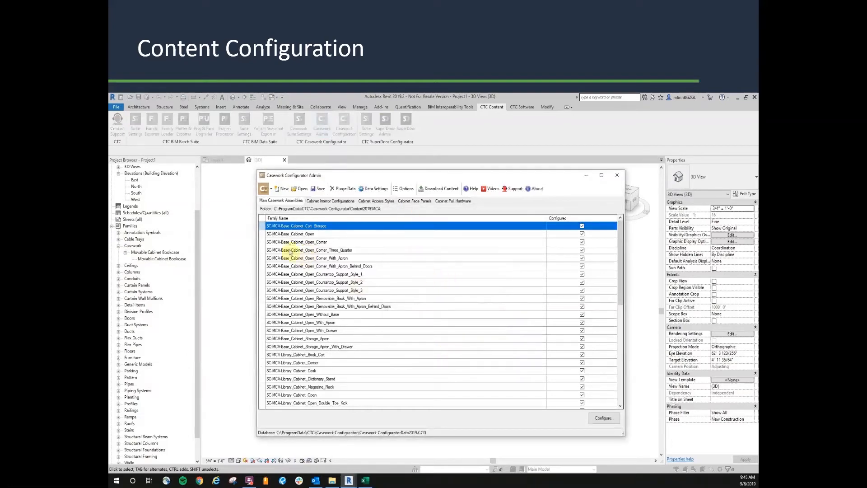
left_click(301, 235)
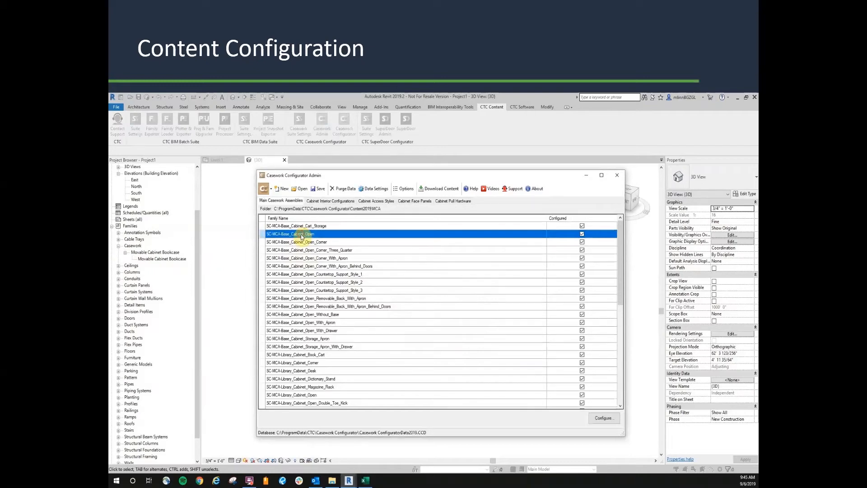
left_click(331, 201)
left_click(391, 201)
left_click(409, 201)
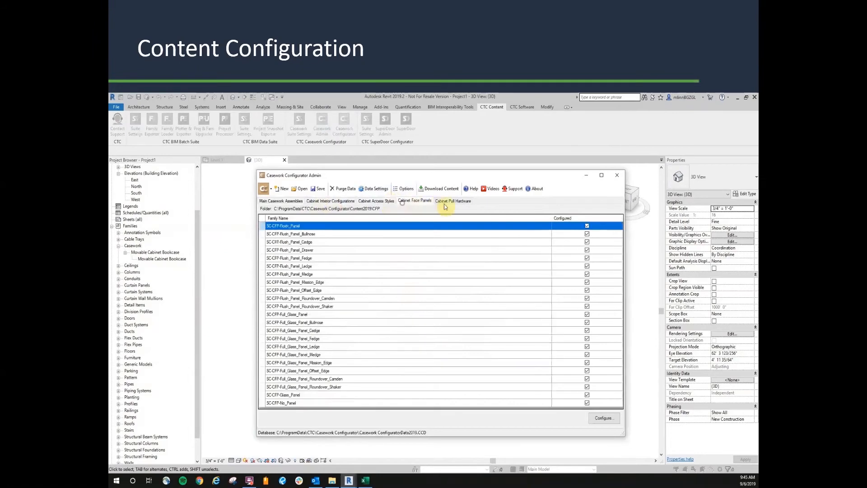
left_click(449, 201)
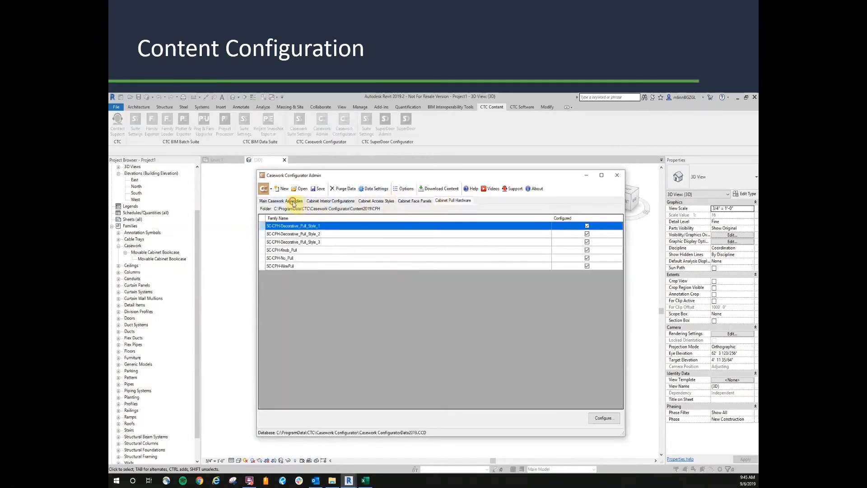
left_click(293, 201)
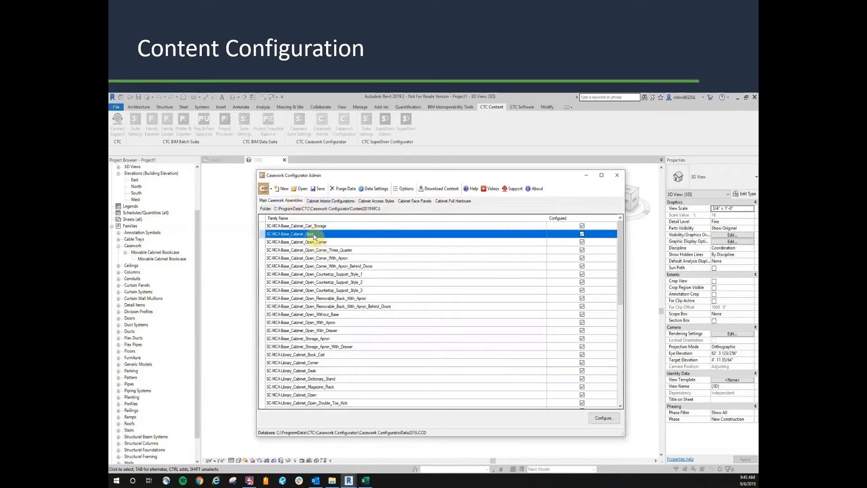
- Open the configuration of SC-MCA-Base_Cabinet_Open and review its seed name and its parameters sorted by default value
left_click(602, 416)
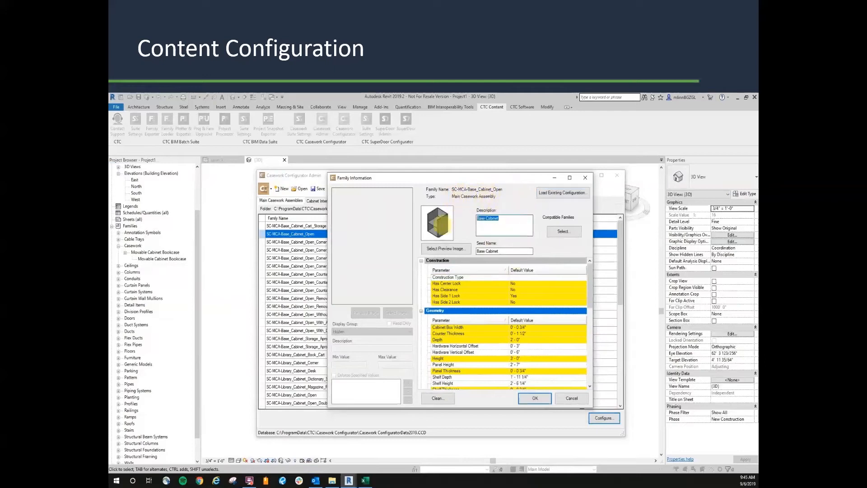
left_click_drag(478, 251, 509, 253)
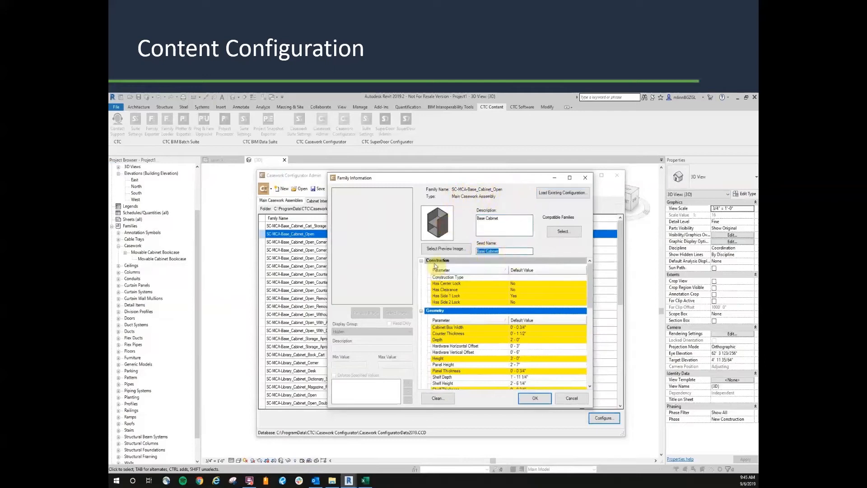
left_click(534, 271)
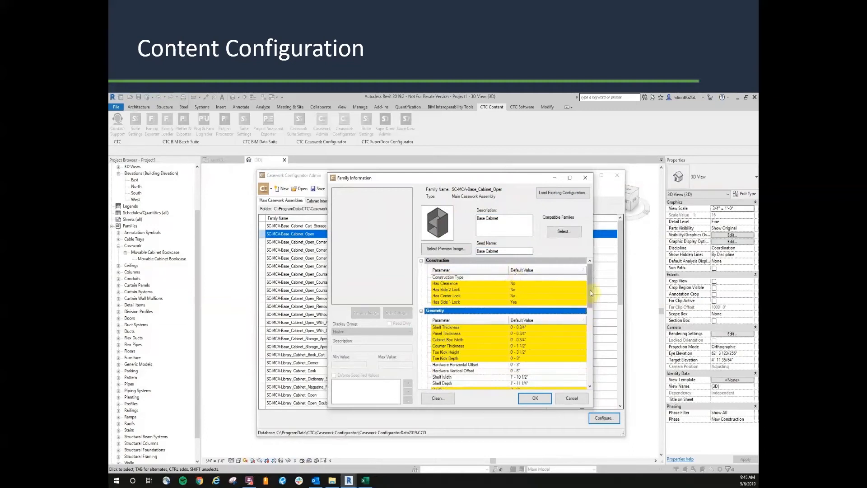
scroll(586, 308, "down", 2)
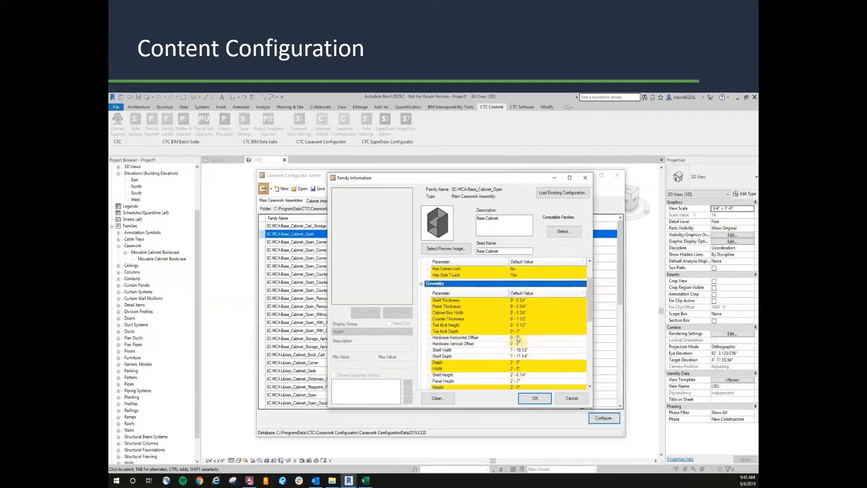
scroll(520, 339, "down", 4)
scroll(521, 339, "down", 1)
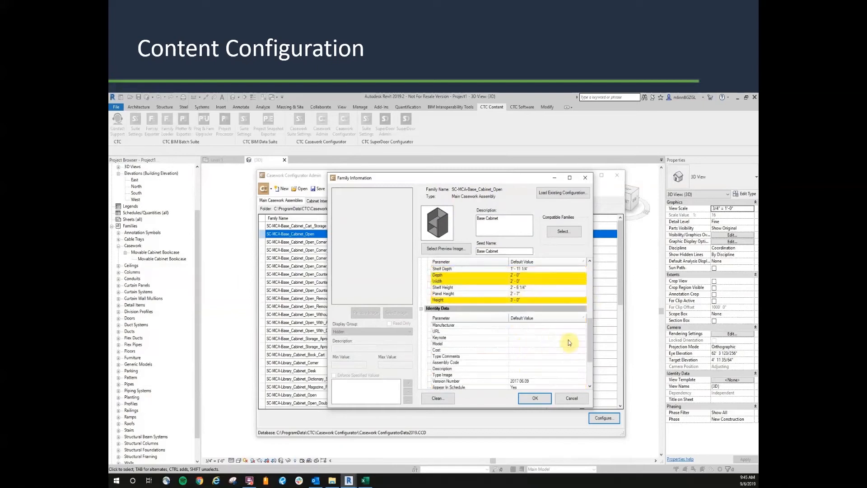
scroll(583, 357, "down", 1)
scroll(527, 332, "down", 1)
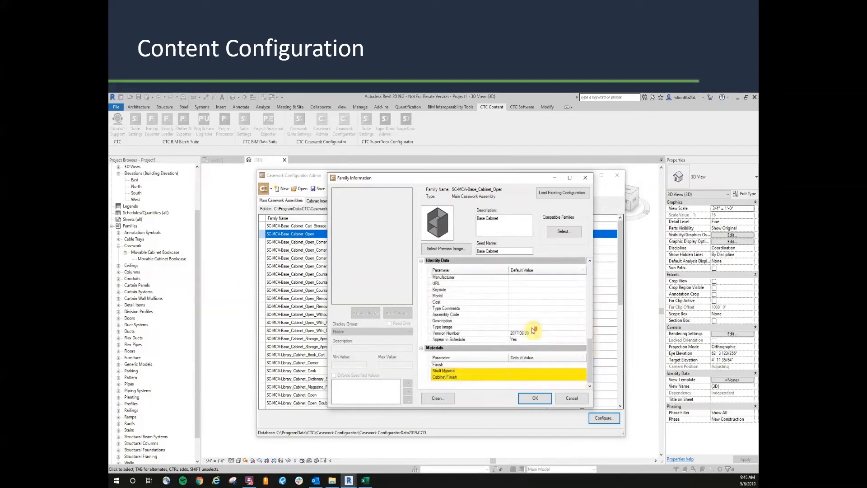
left_click_drag(595, 349, 592, 261)
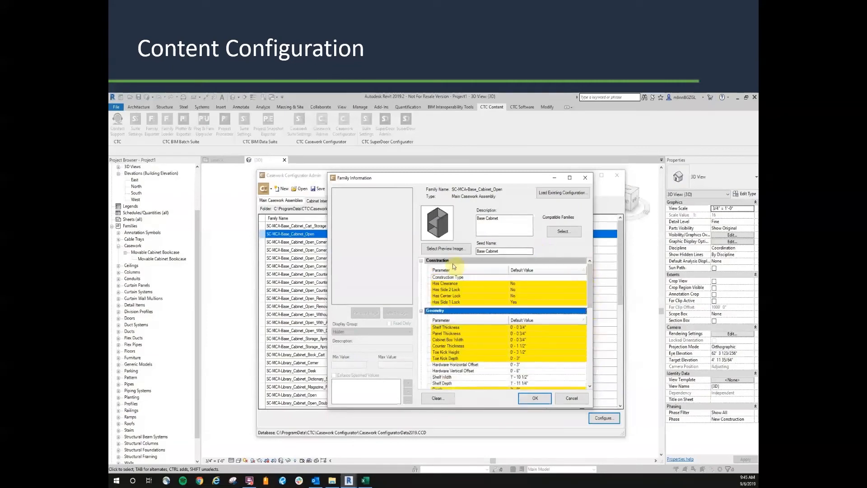
- Browse the images available as the base cabinet's preview image, and leave the image selection without choosing one
left_click(446, 248)
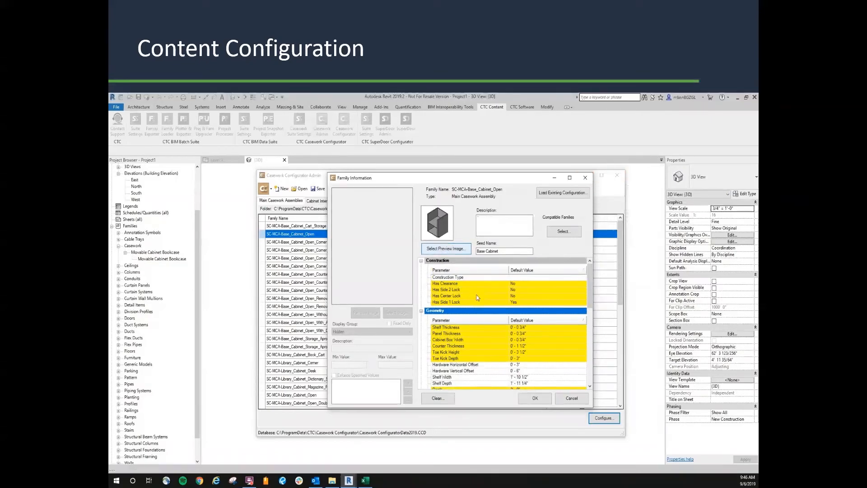
left_click(446, 249)
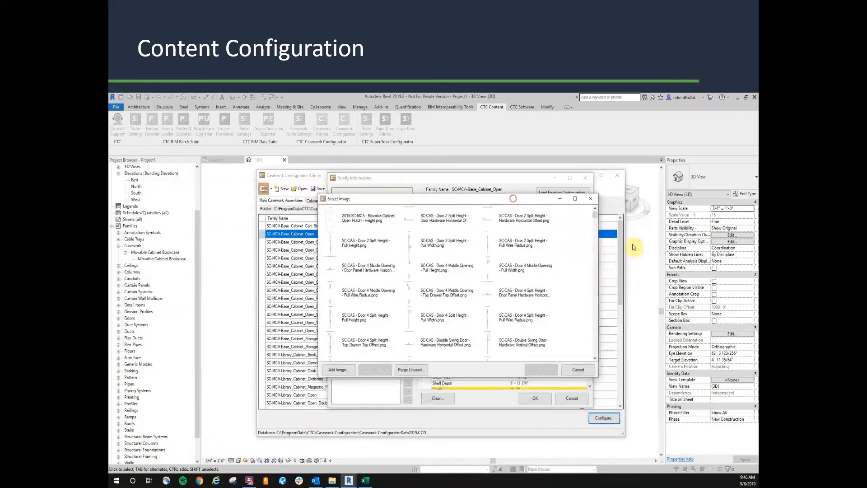
left_click_drag(595, 213, 596, 292)
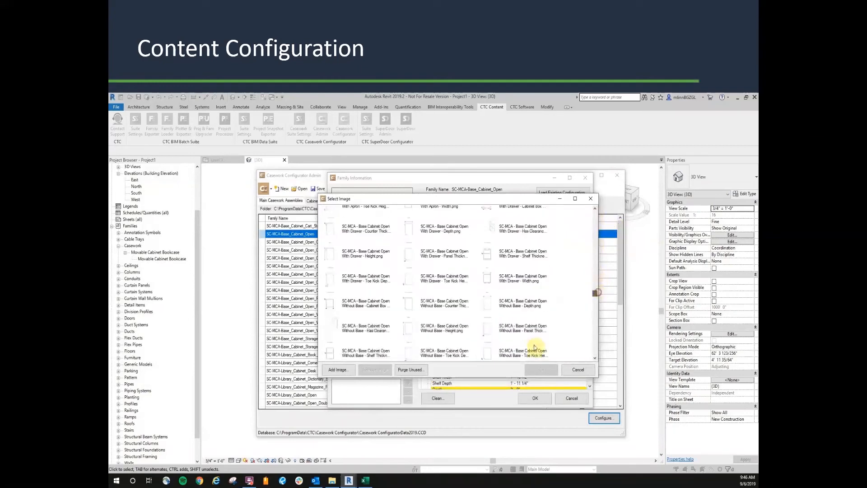
left_click(578, 370)
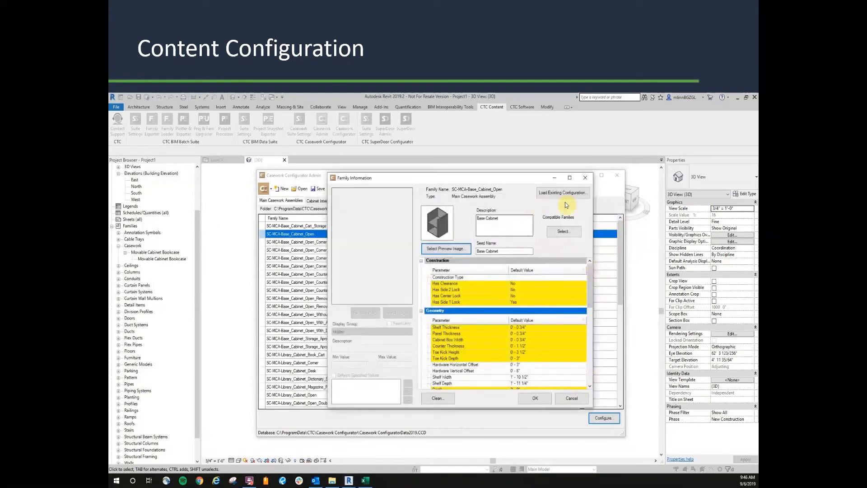
- Review the interior configurations and access styles compatible with the base cabinet, and leave the selection without saving
left_click(564, 232)
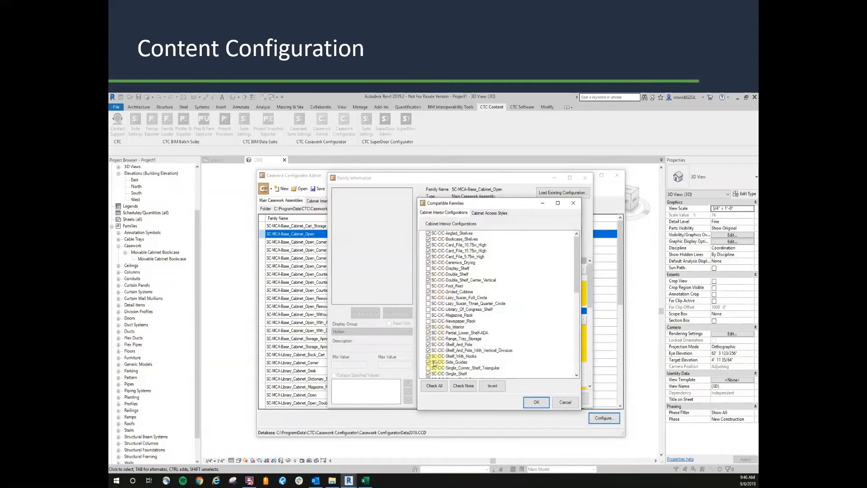
left_click(488, 214)
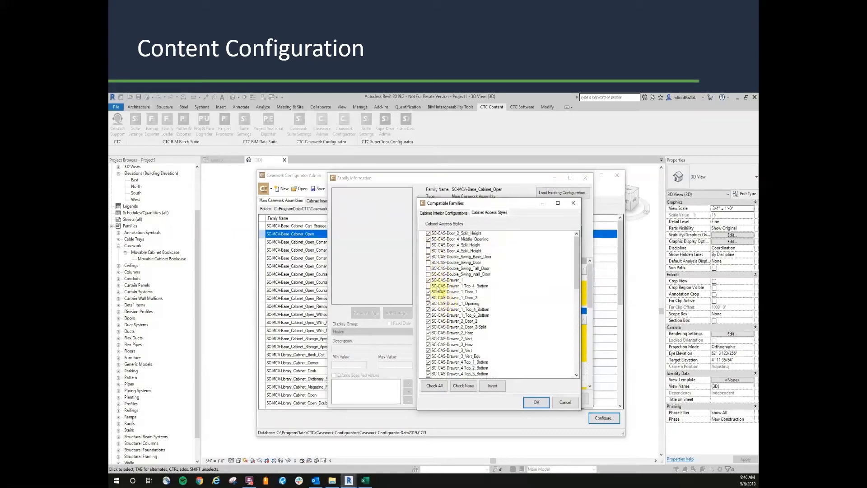
left_click(427, 286)
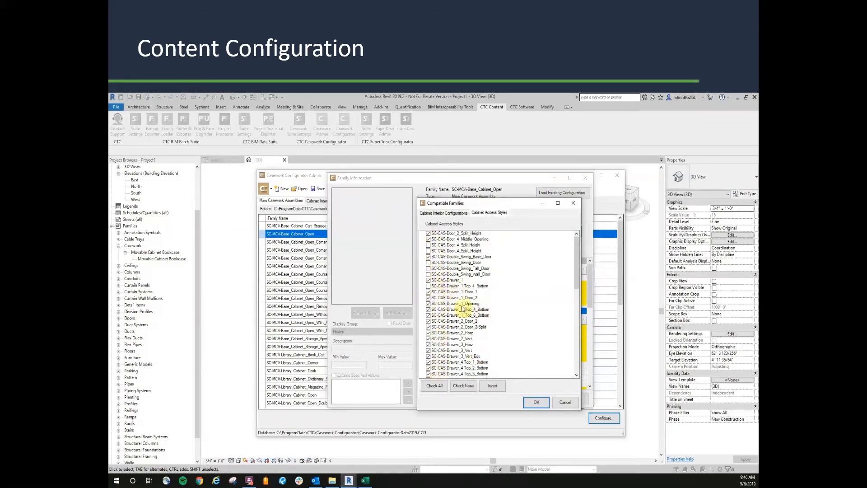
left_click(570, 402)
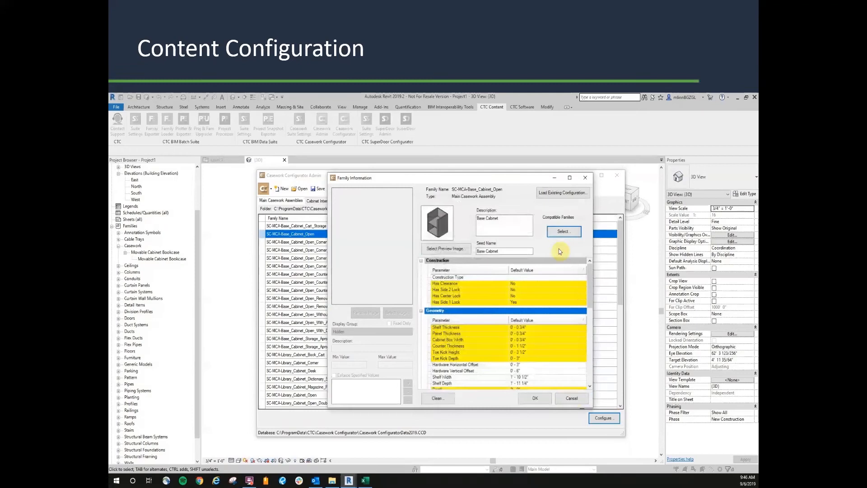
- Cancel the base cabinet's family configuration, discarding all changes, and close Casework Configurator Admin
left_click(570, 400)
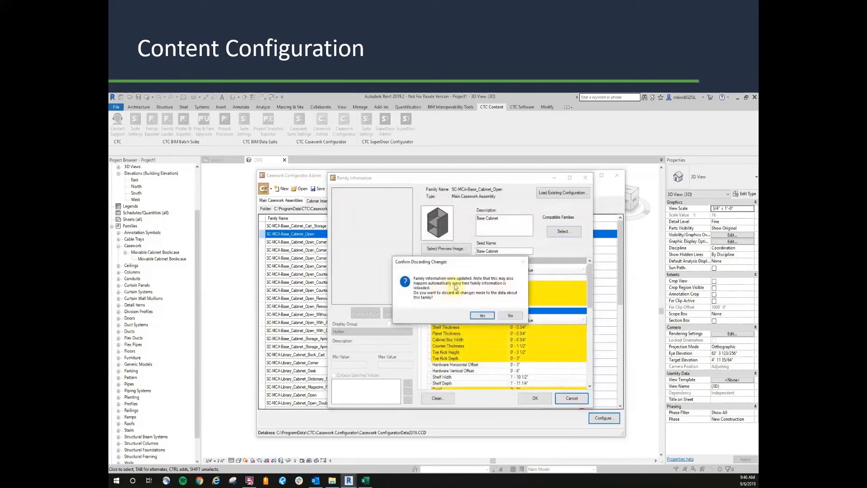
left_click(482, 316)
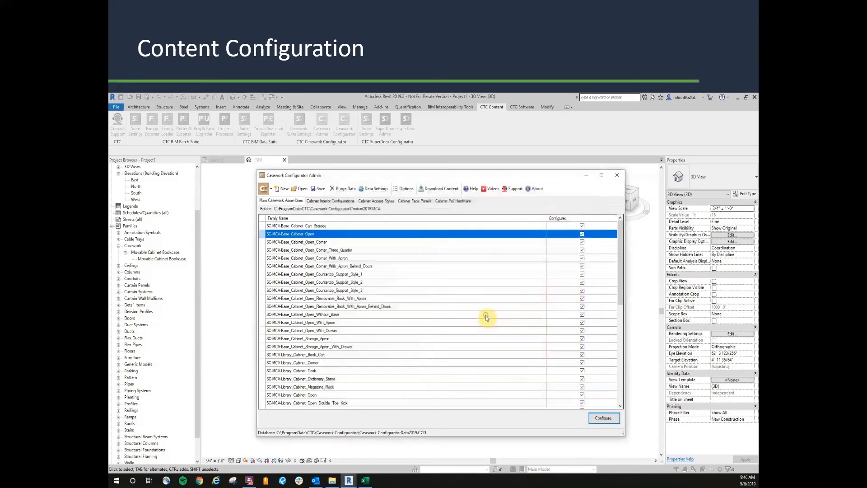
left_click(619, 177)
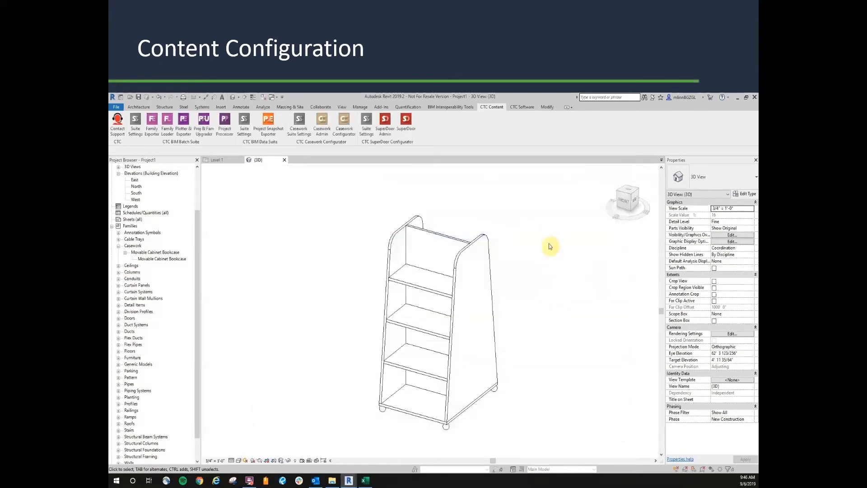
middle_click_drag(550, 246, 558, 272)
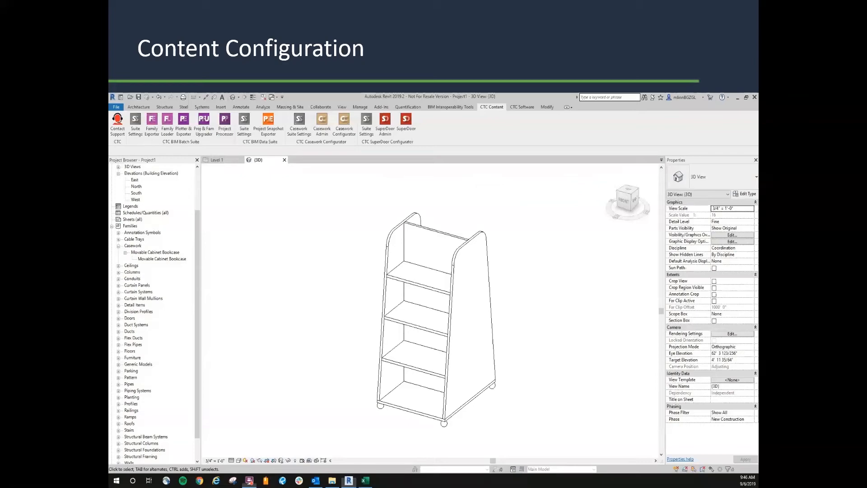
key("Right")
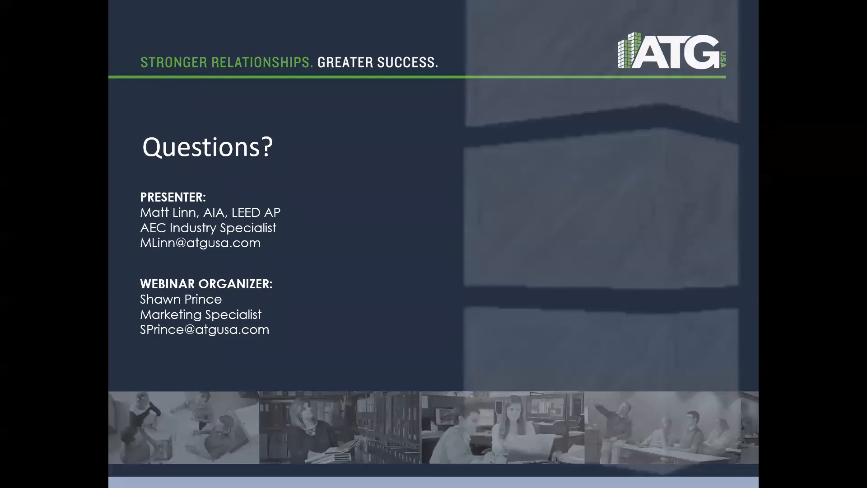